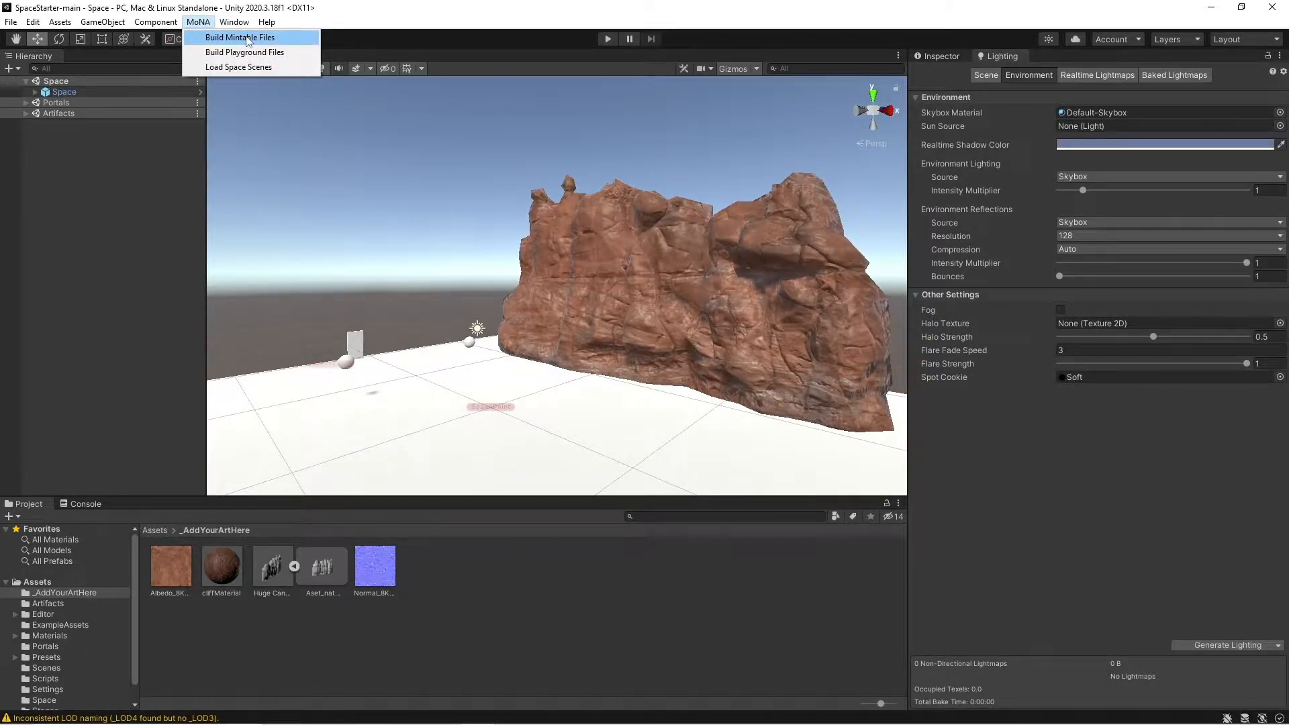
- Save the open cliff scene and build the mintable files with the MoNA build command
left_click_drag(393, 204, 401, 219)
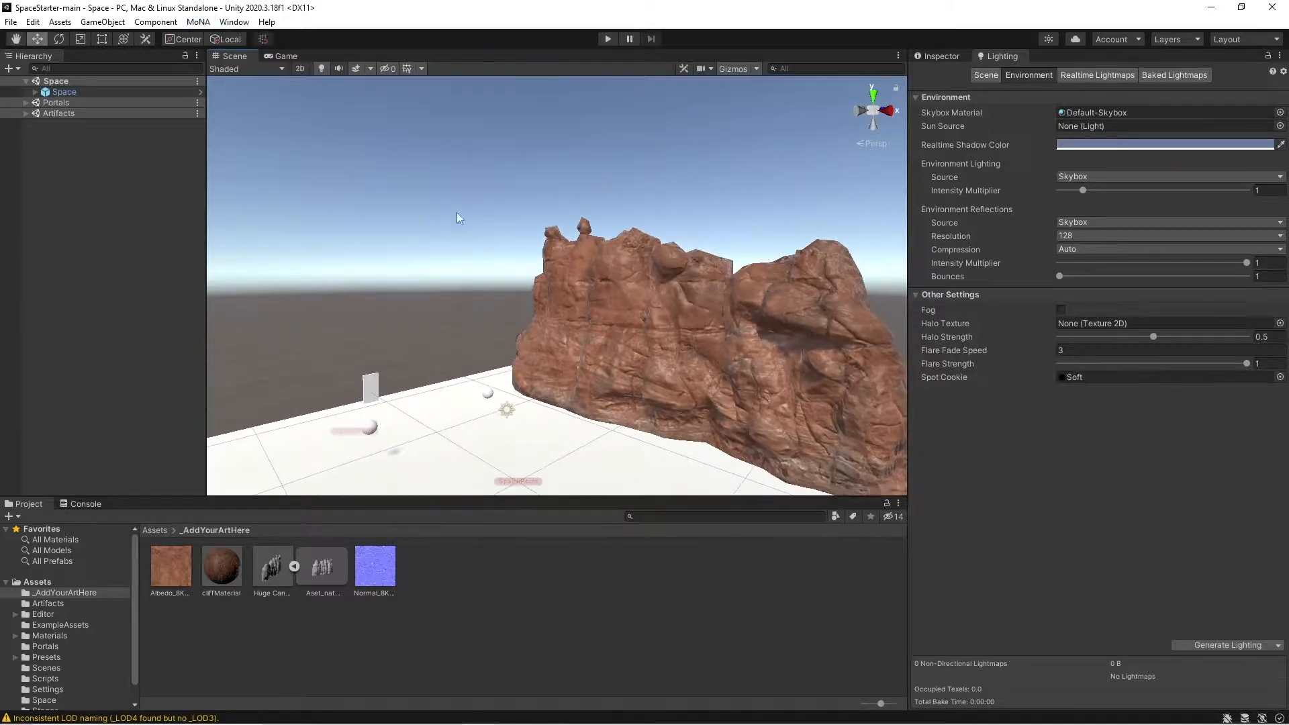
scroll(522, 263, "down", 4)
scroll(511, 281, "up", 6)
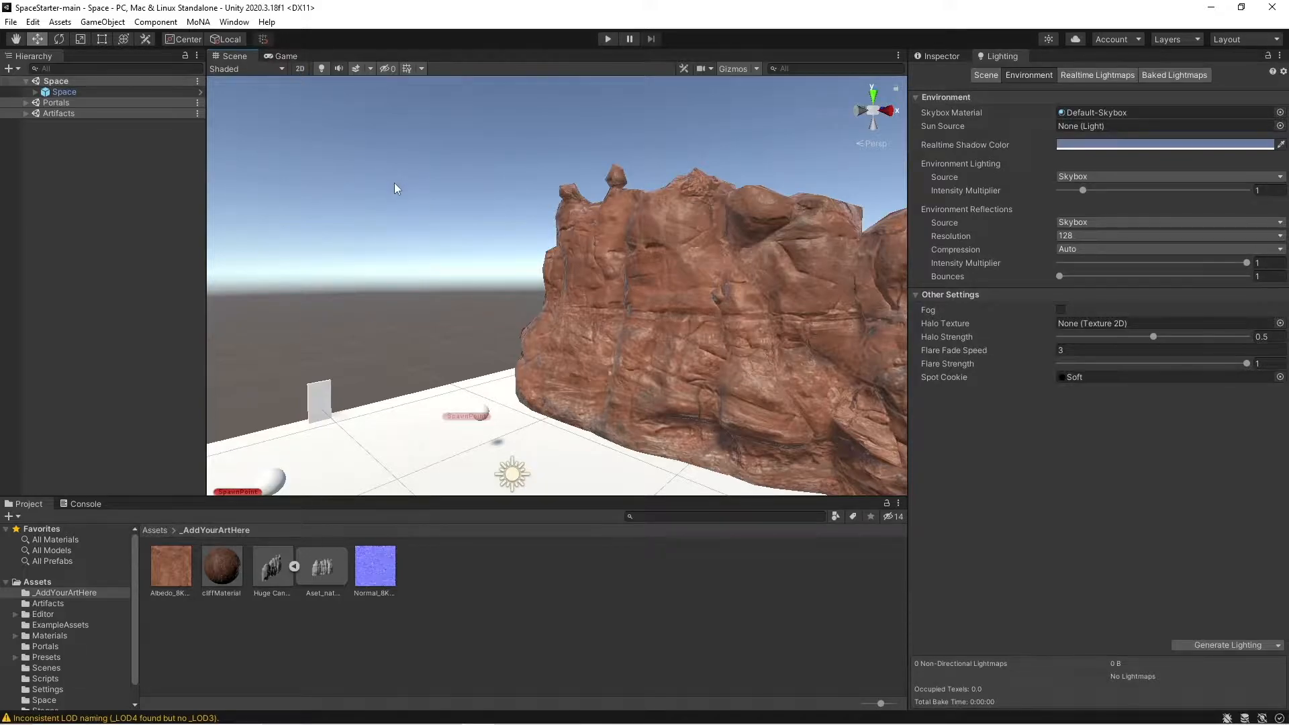
left_click(10, 21)
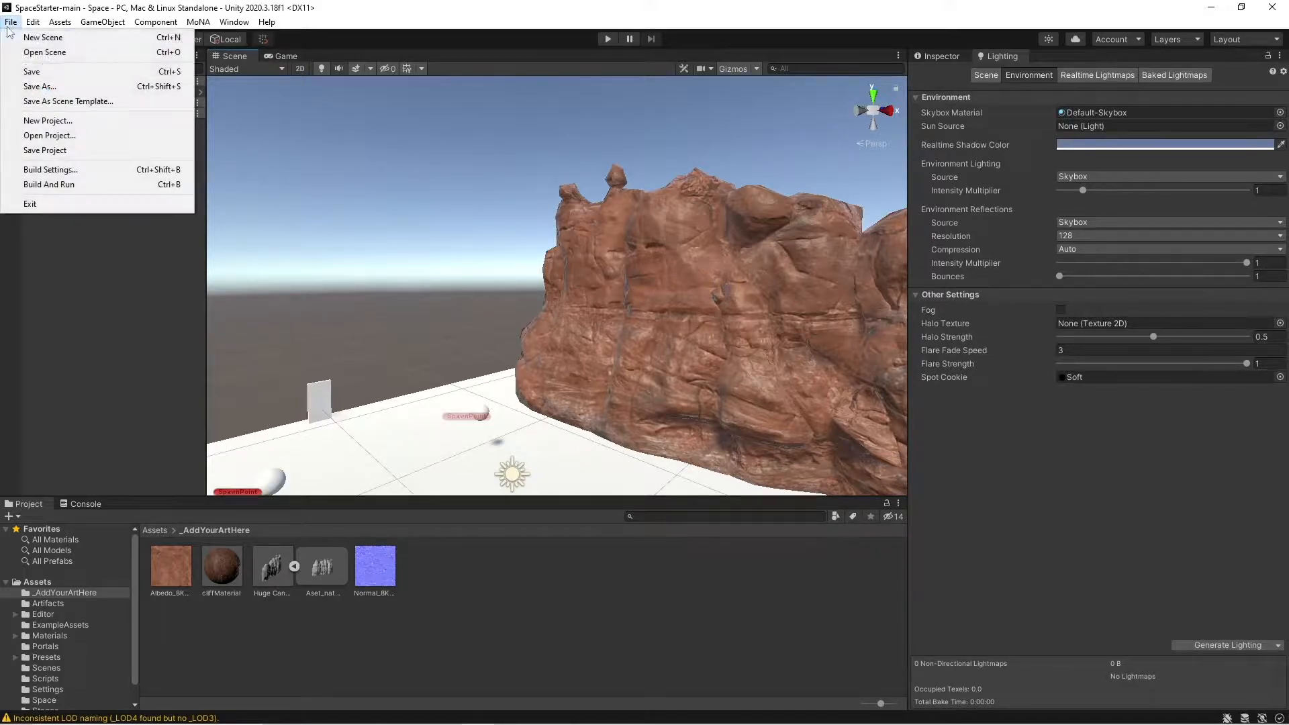
left_click(43, 78)
left_click(198, 21)
left_click(204, 36)
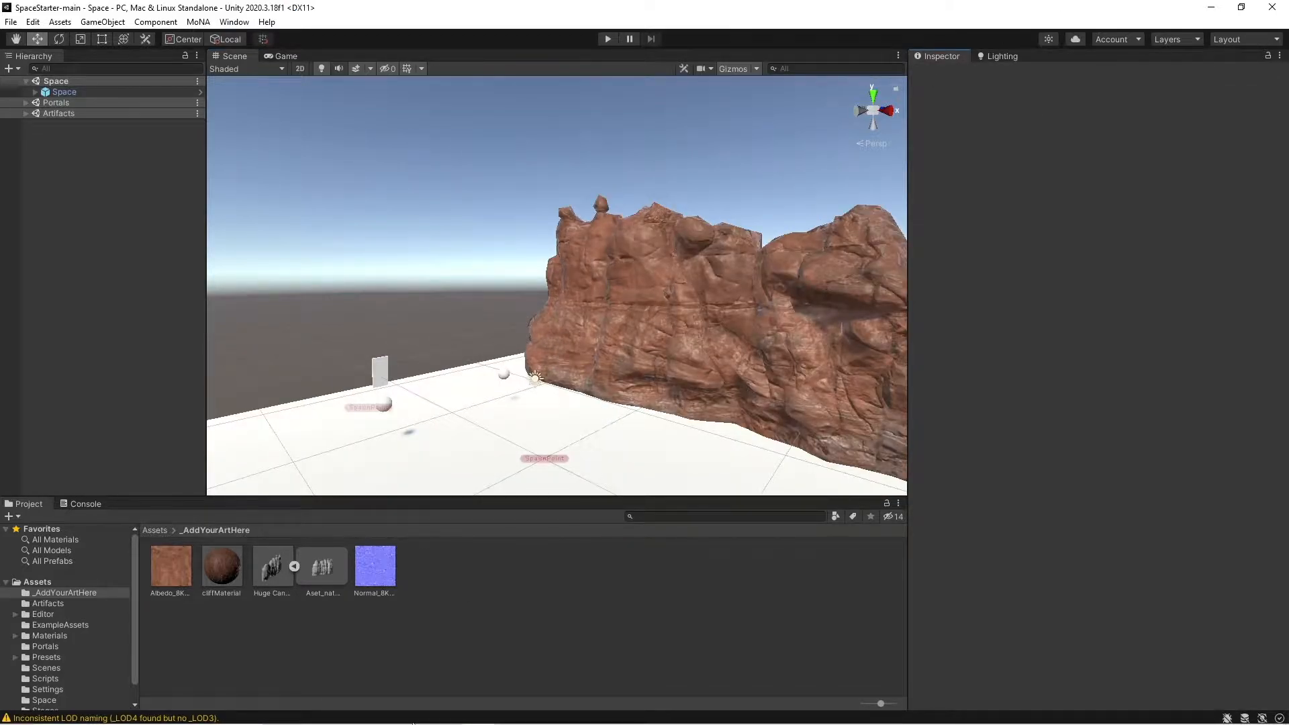
- Switch to the Chrome window with the MoNA Playground, open mona.gallery/wallet in a new tab, and dismiss the downloads bar
mouse_move(413, 724)
mouse_move(346, 711)
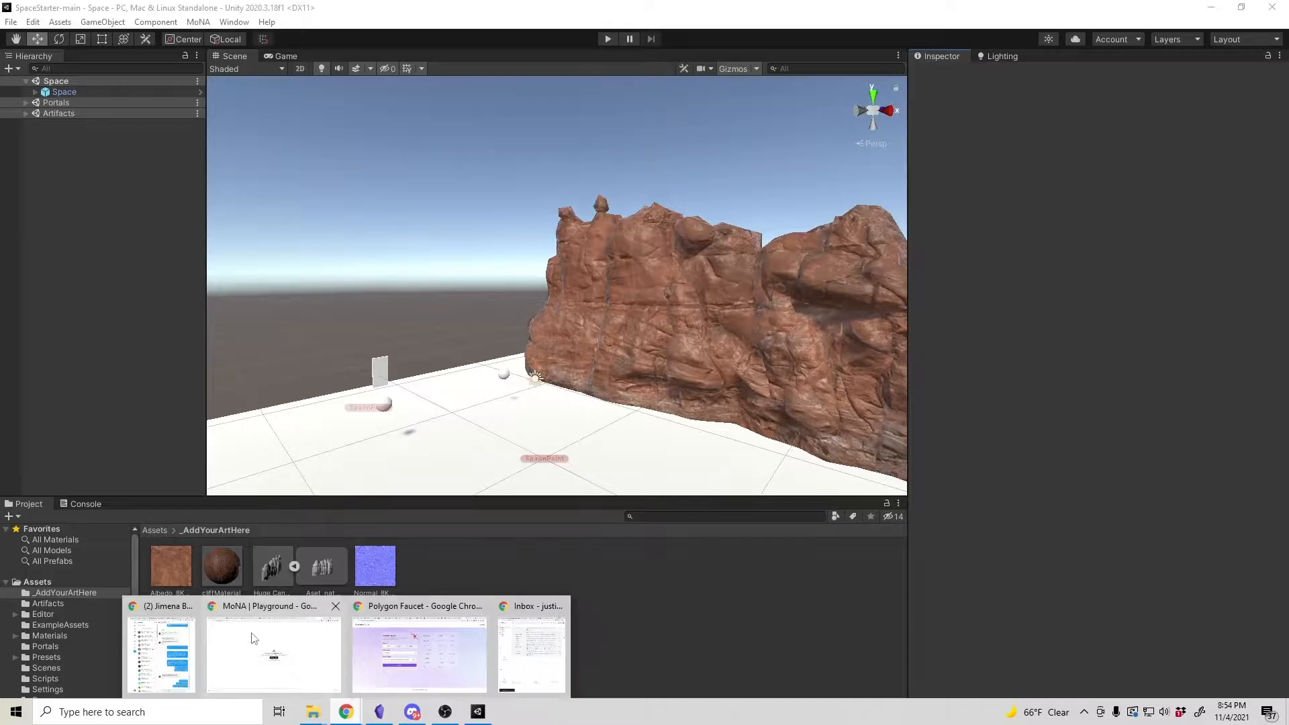
left_click(254, 638)
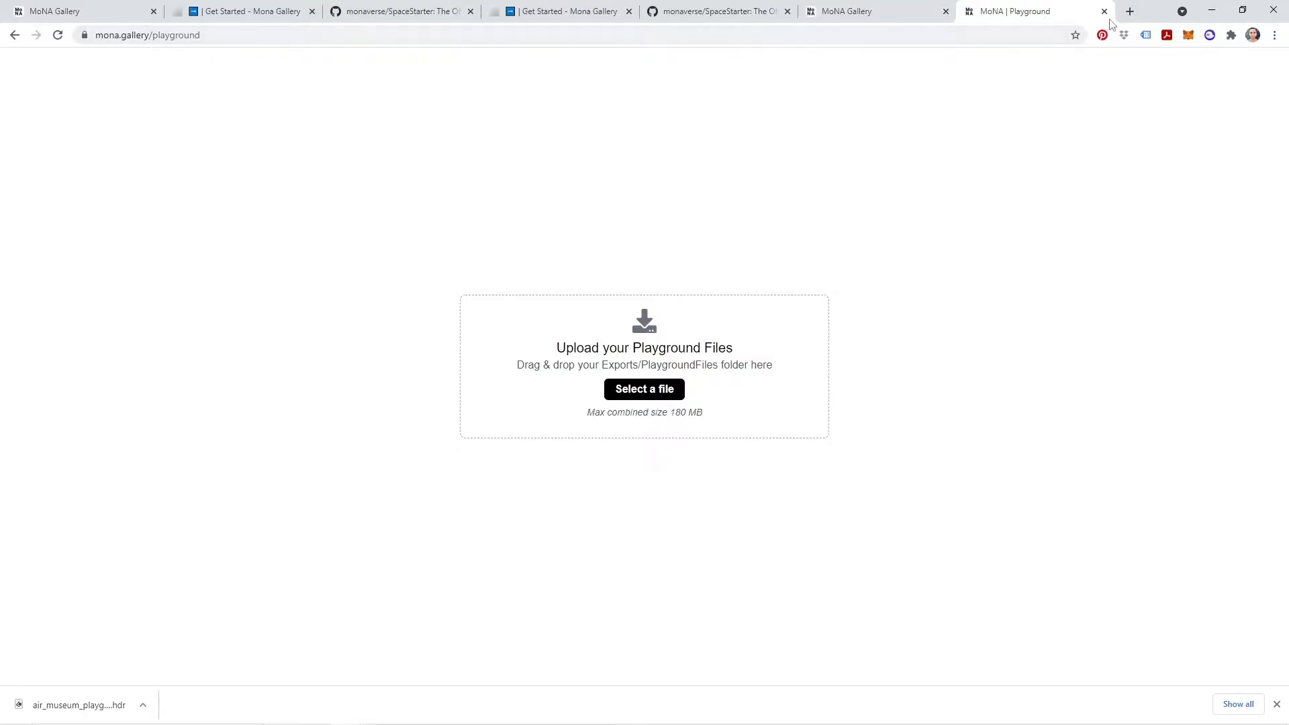
left_click(1131, 15)
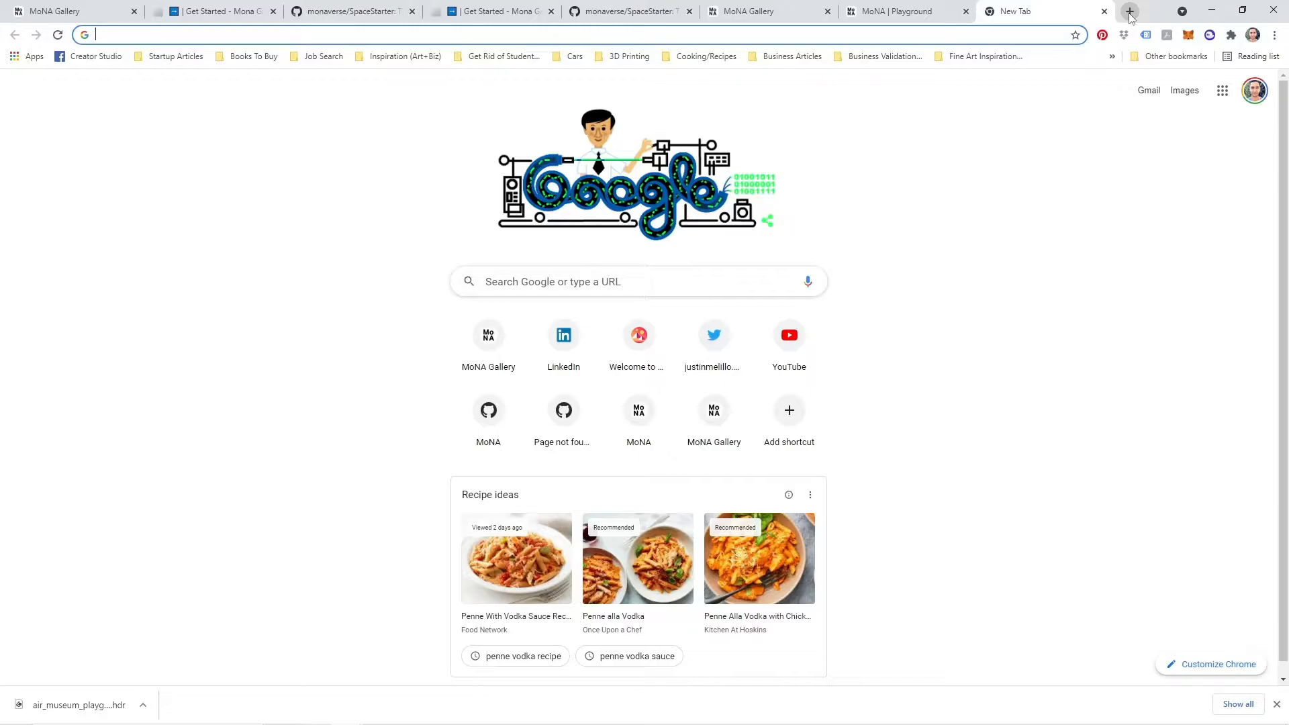
type("mona.gallery")
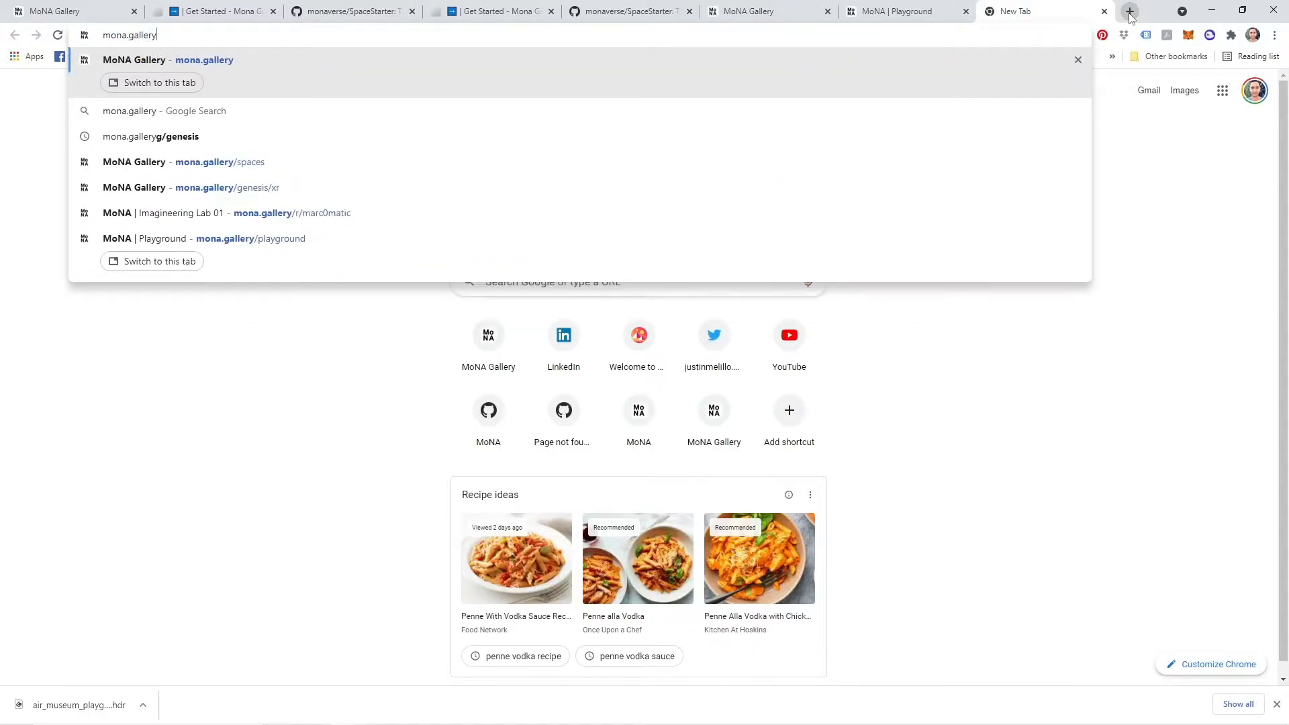
type("/wallet")
key("Return")
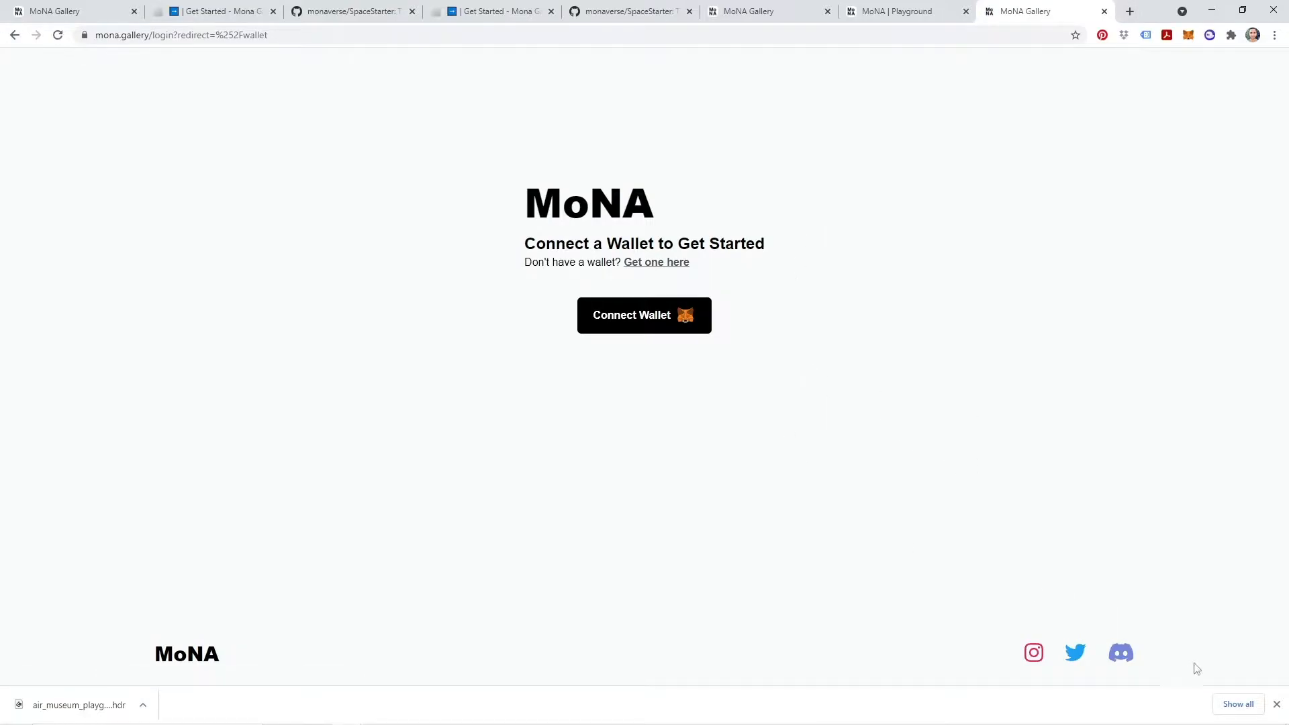
left_click(1276, 704)
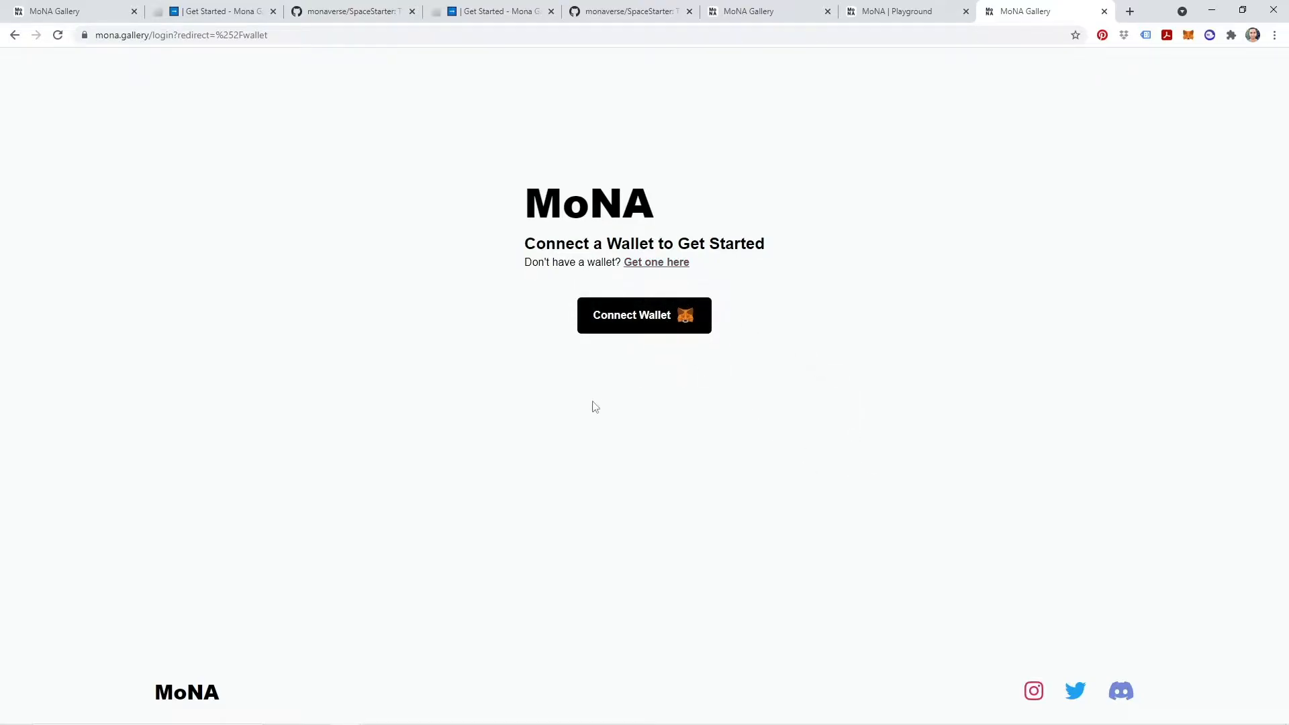
- Load staging.mona.gallery/wallet in the current browser tab instead
left_click(209, 41)
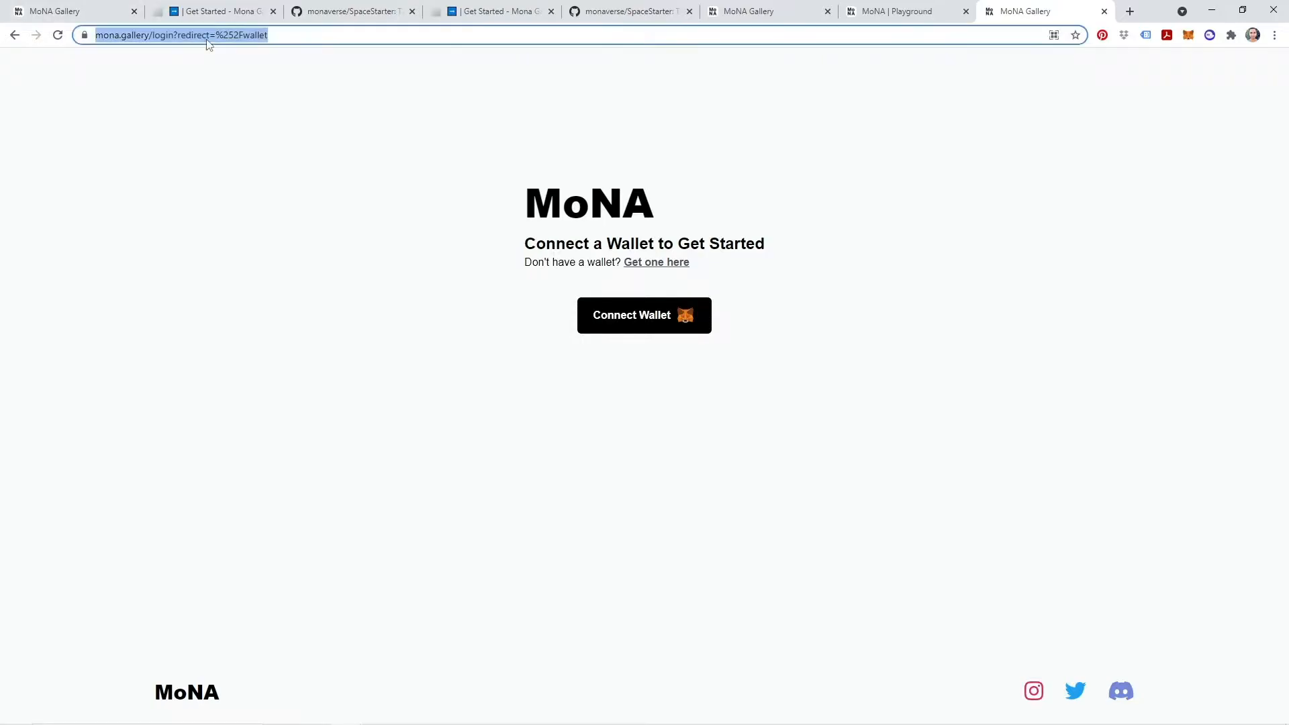
type("staging.")
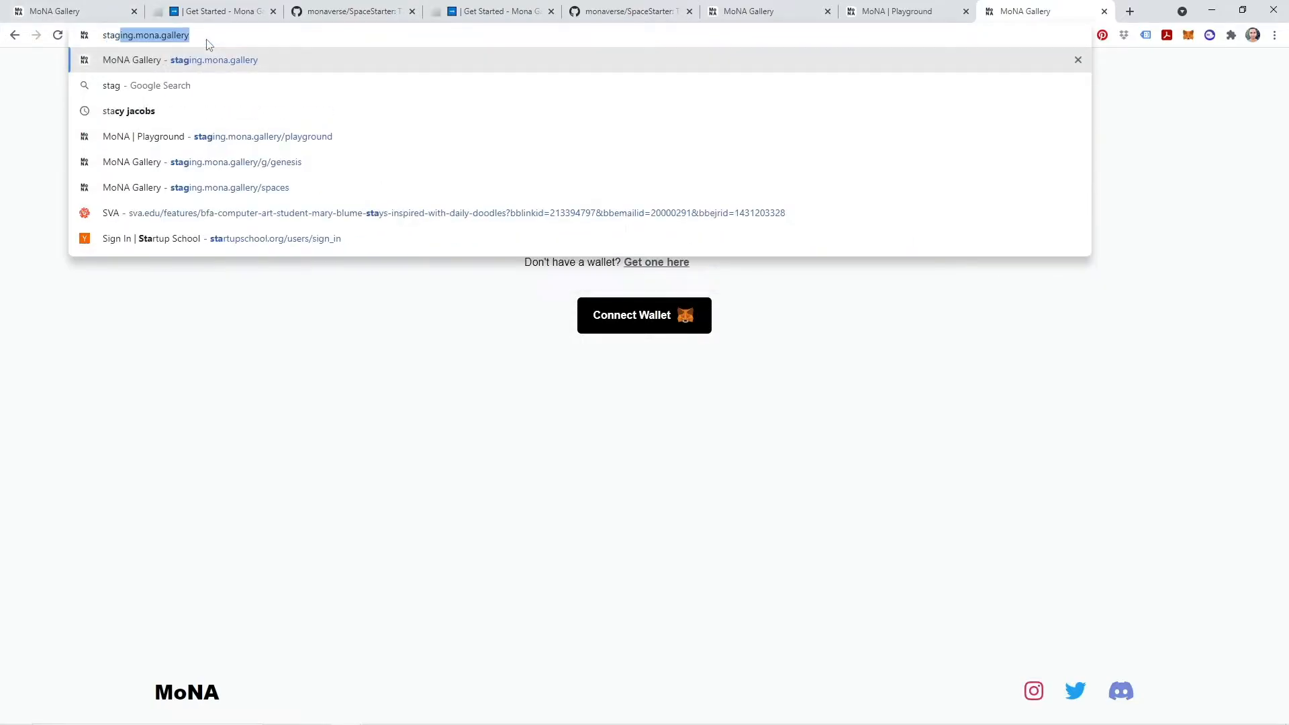
type("mona.gall")
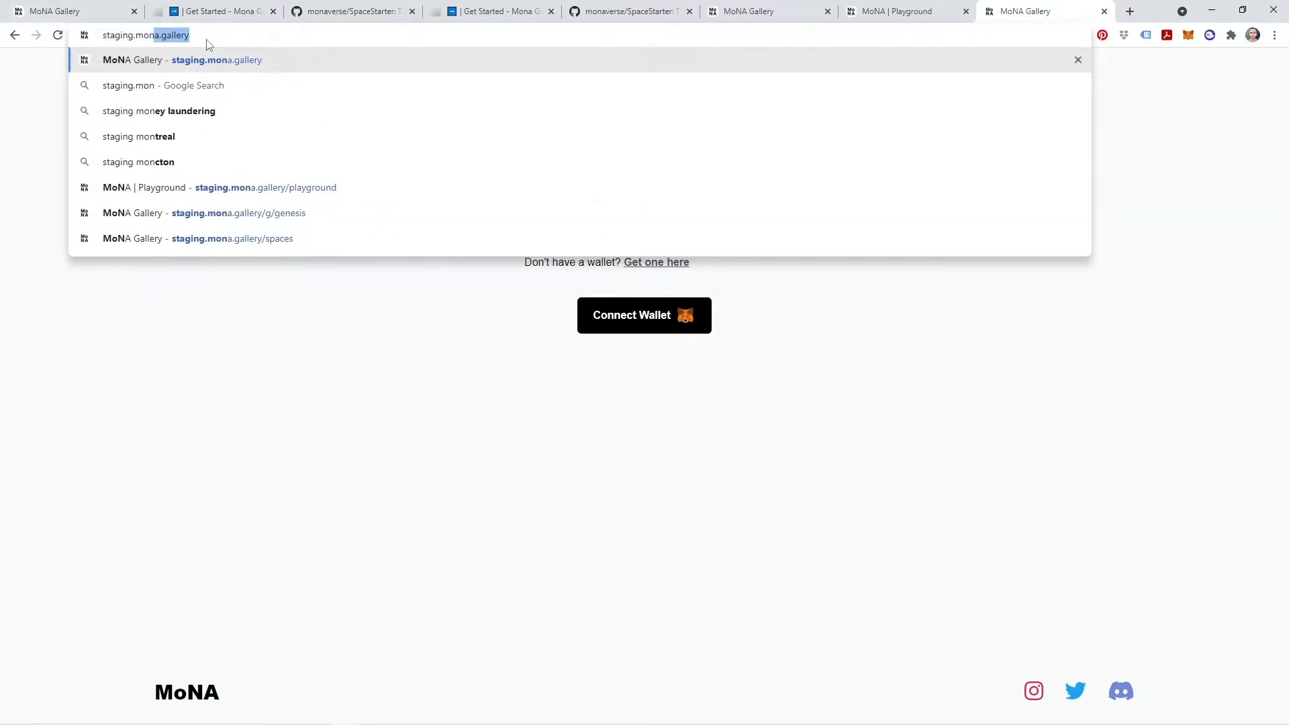
type("ery/wallet")
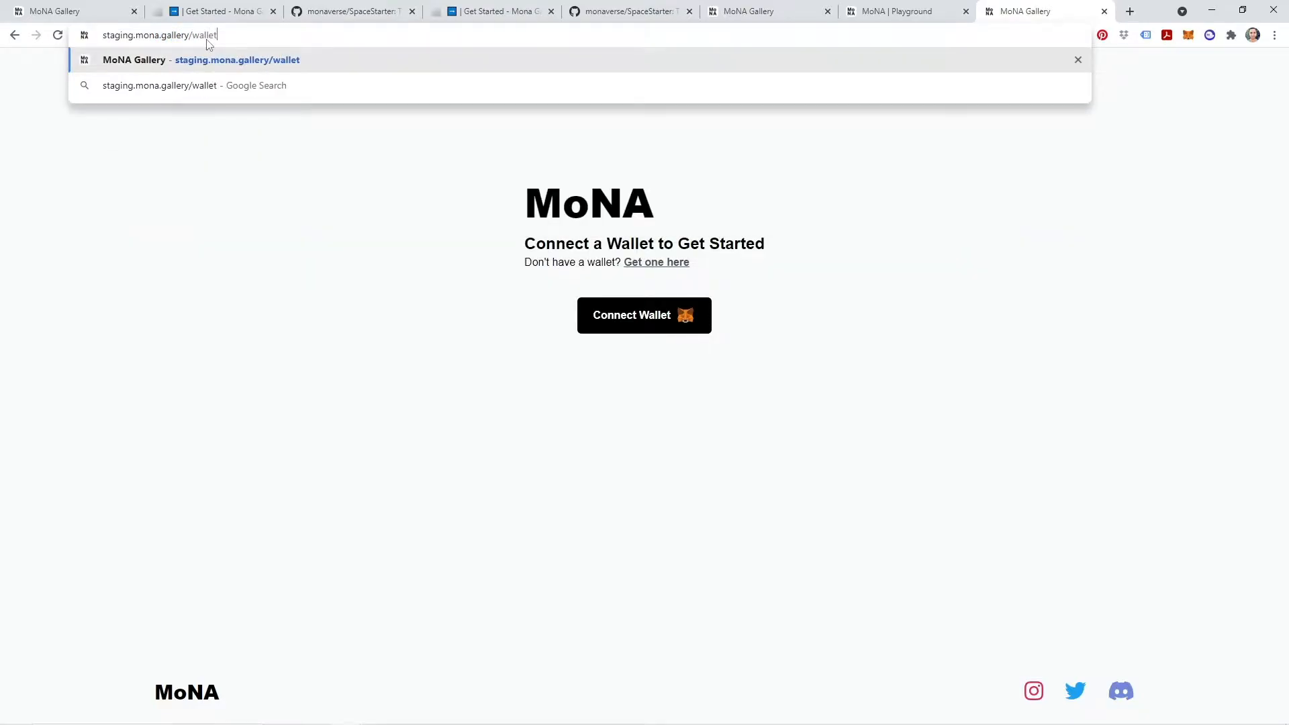
key("Return")
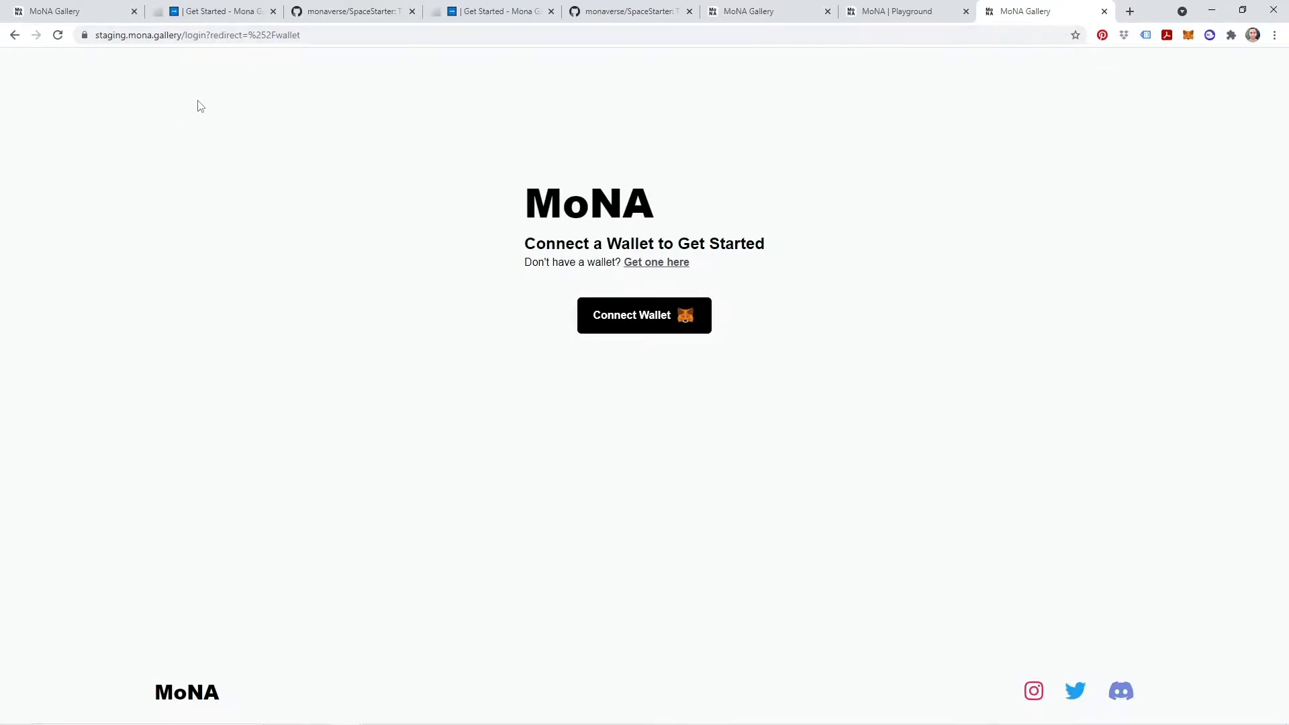
- Connect the MetaMask wallet to the MoNA staging site and sign the login request
left_click(649, 319)
left_click_drag(1173, 13, 1117, 58)
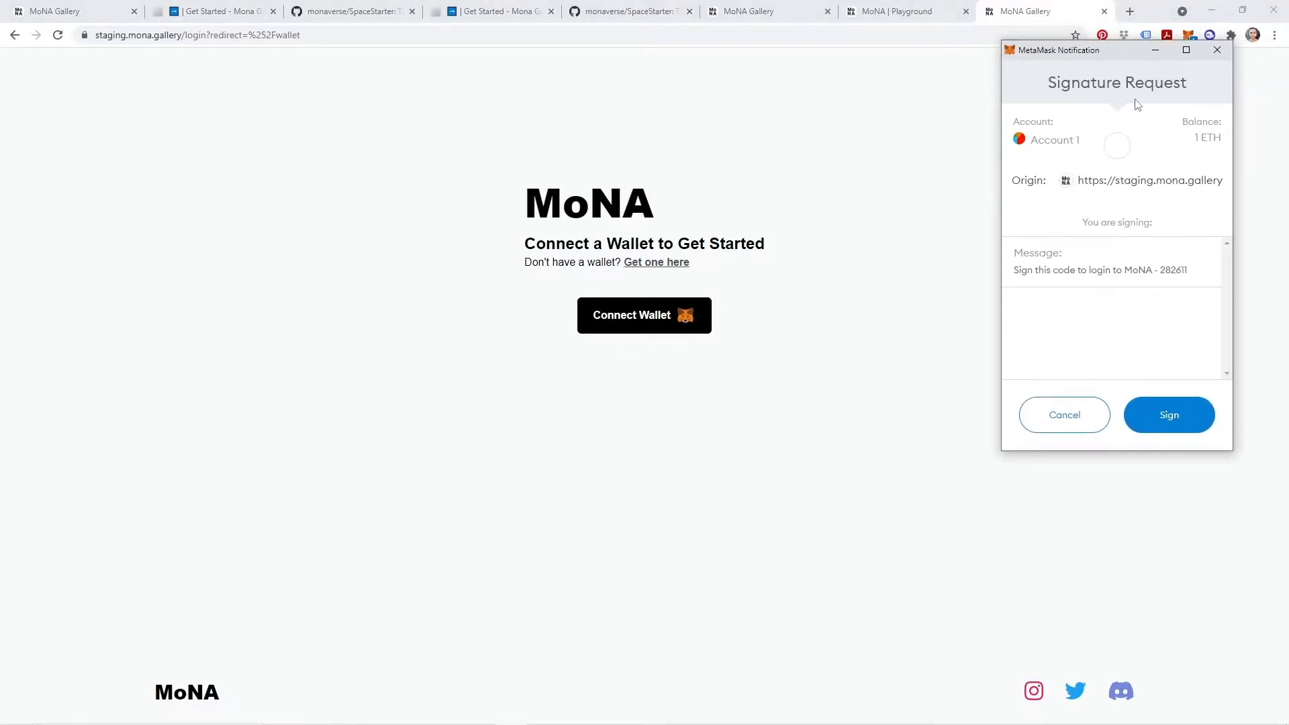
left_click(1170, 423)
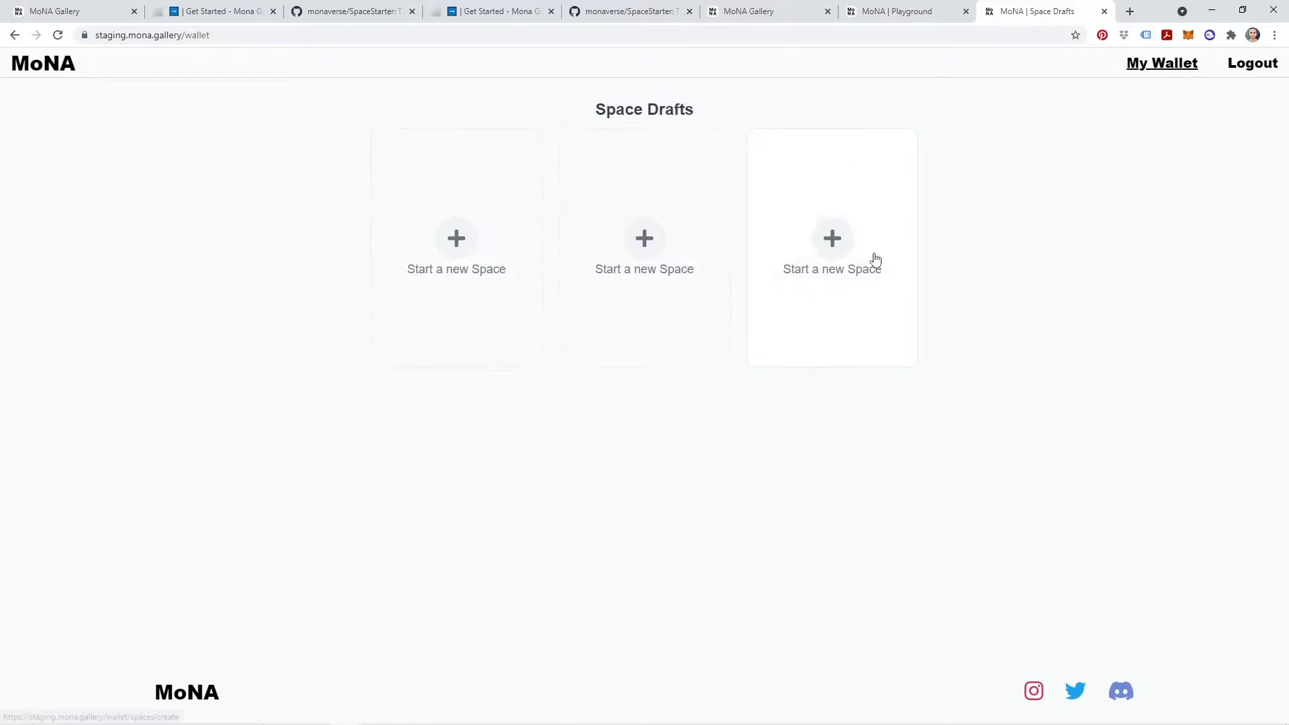
- Start a new Space from the first empty draft slot and enter the artist's name
left_click(456, 252)
left_click(510, 228)
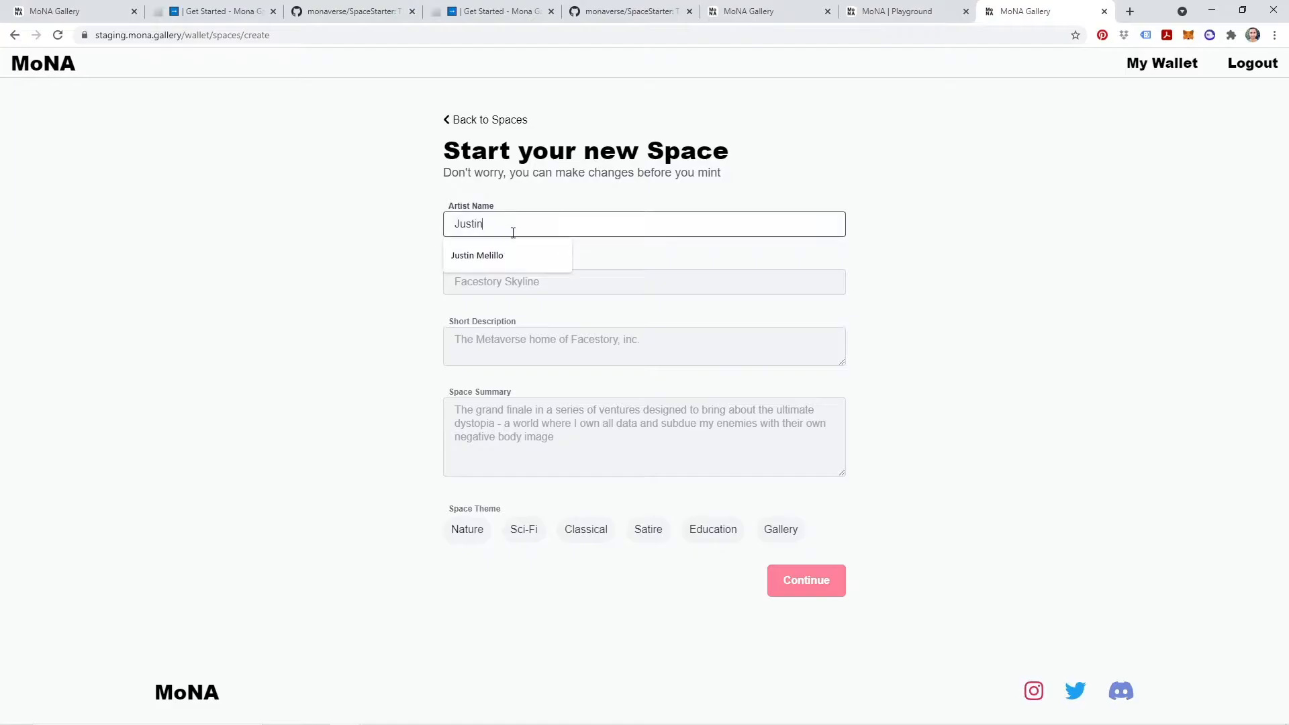
left_click(492, 230)
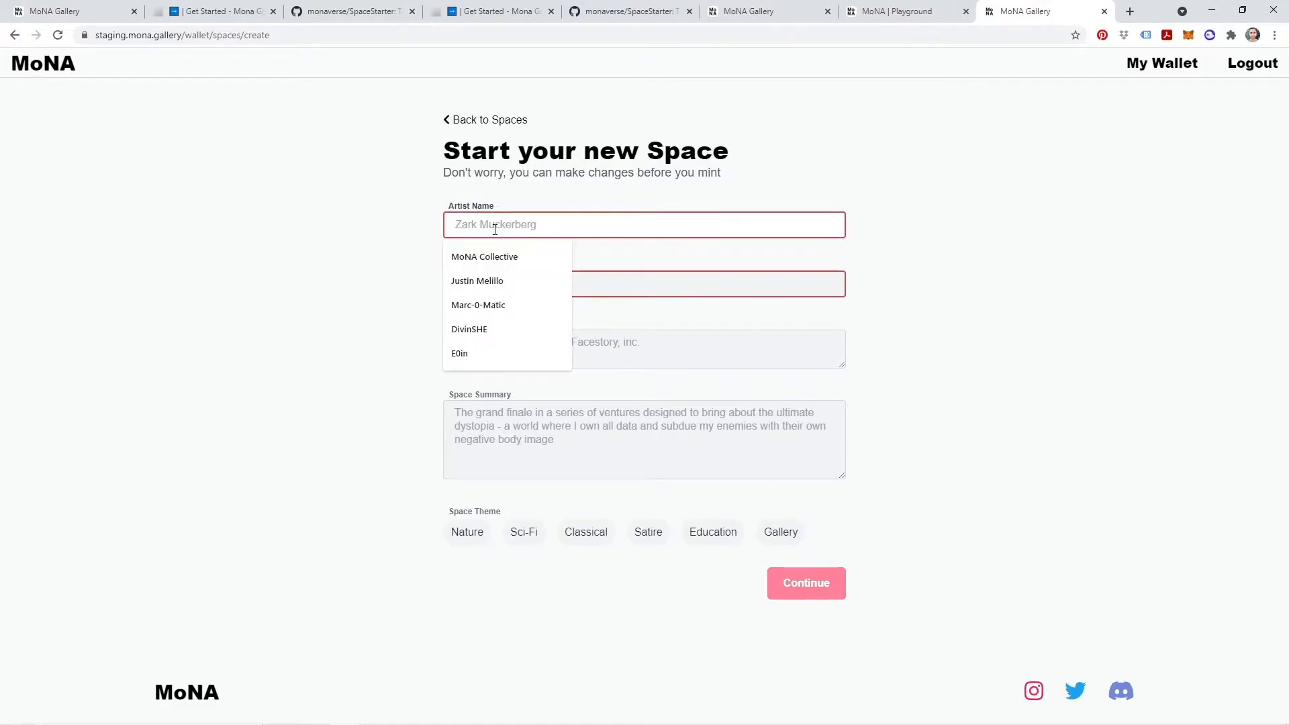
type("Justin")
left_click(416, 201)
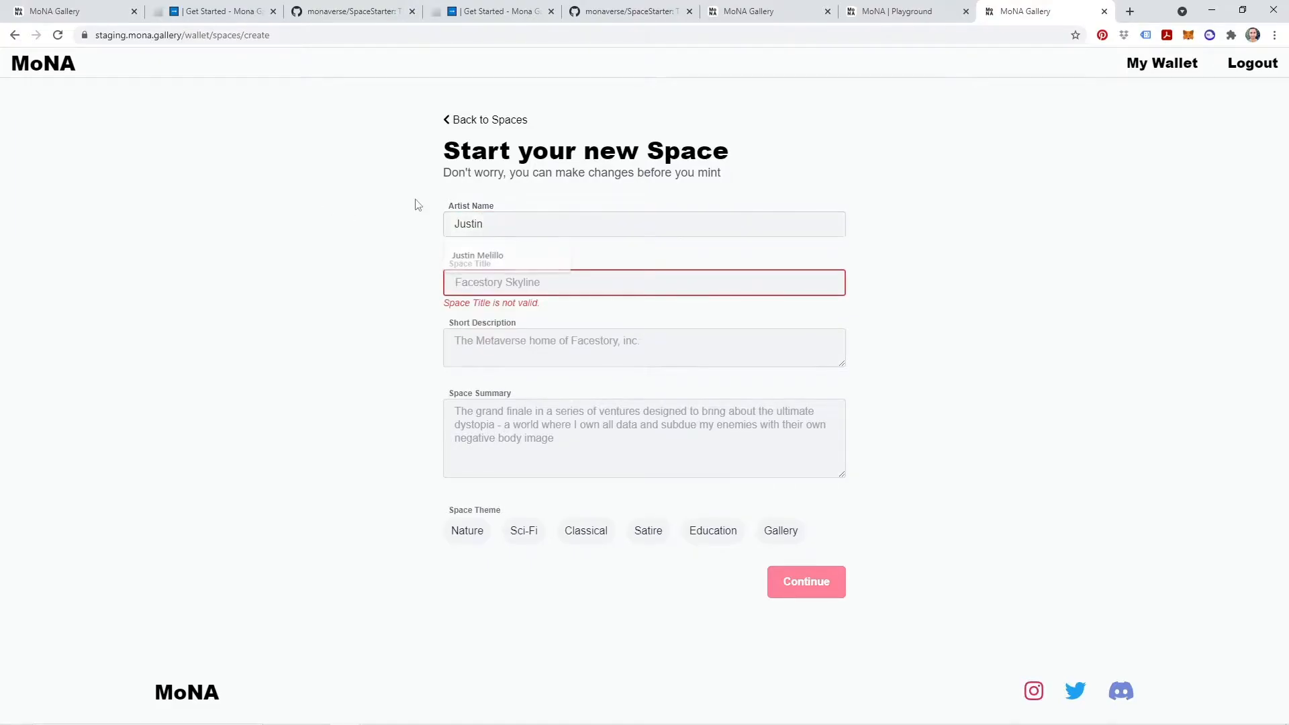
- Fill in the space title "Cliff Scene", the short description "My cliff scene." and the space summary "A nice looking cliff."
left_click(498, 282)
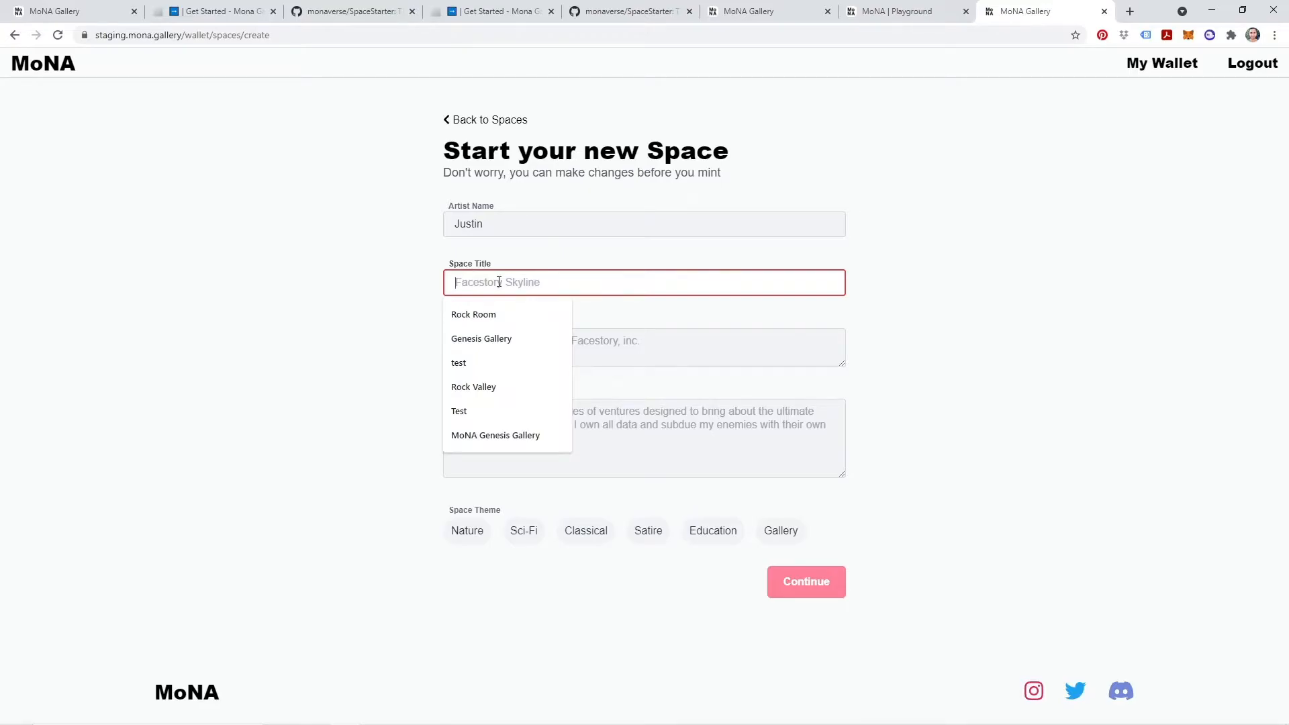
type("Clic")
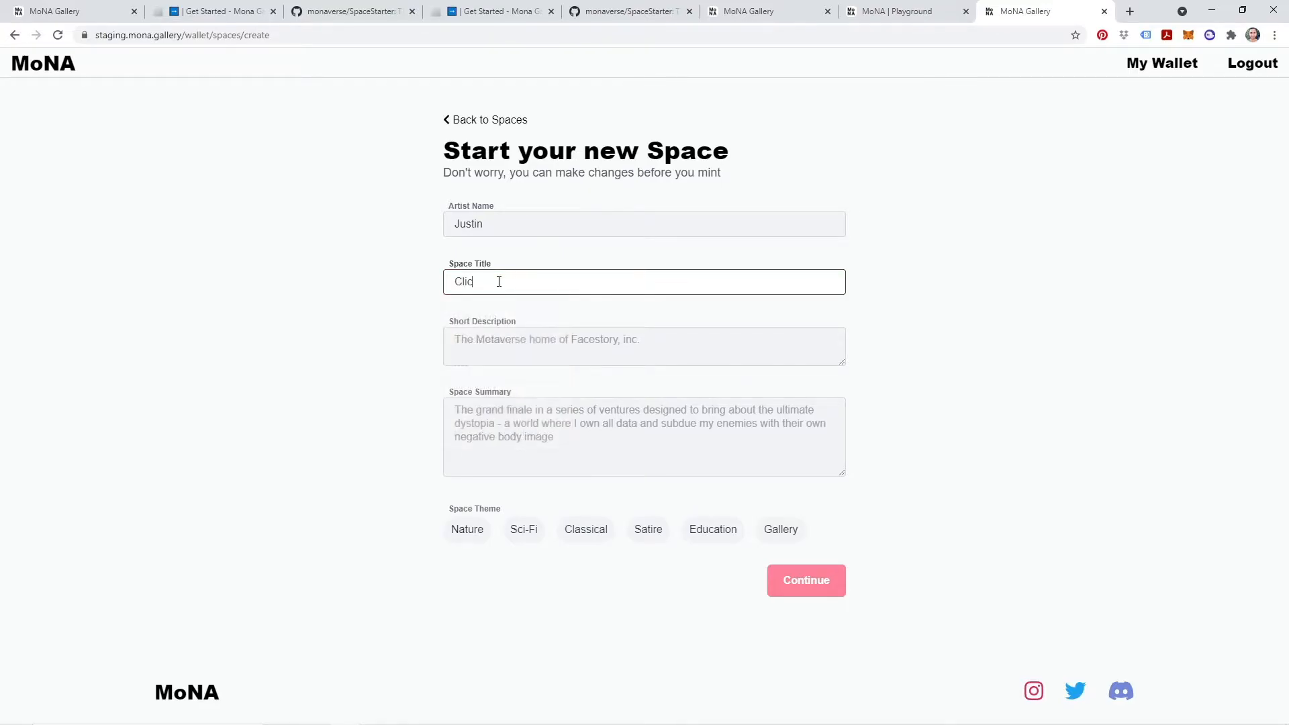
key("Tab")
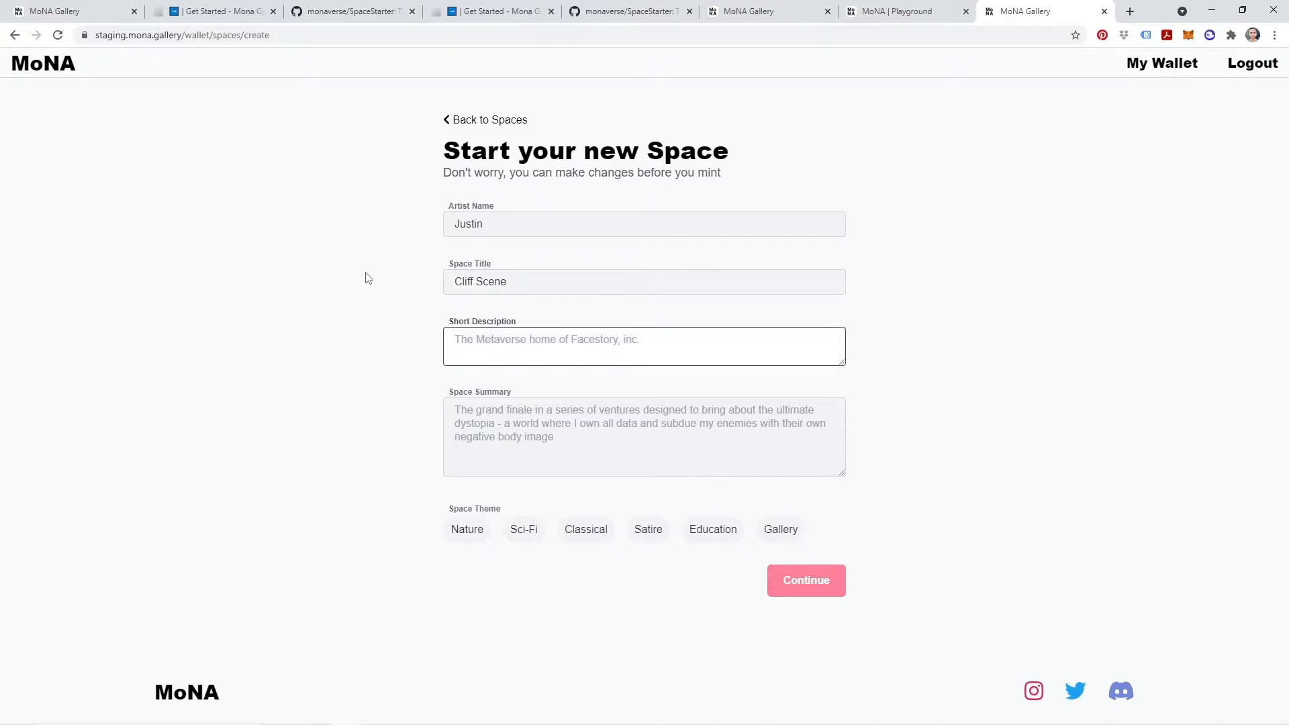
type("My cliff scene")
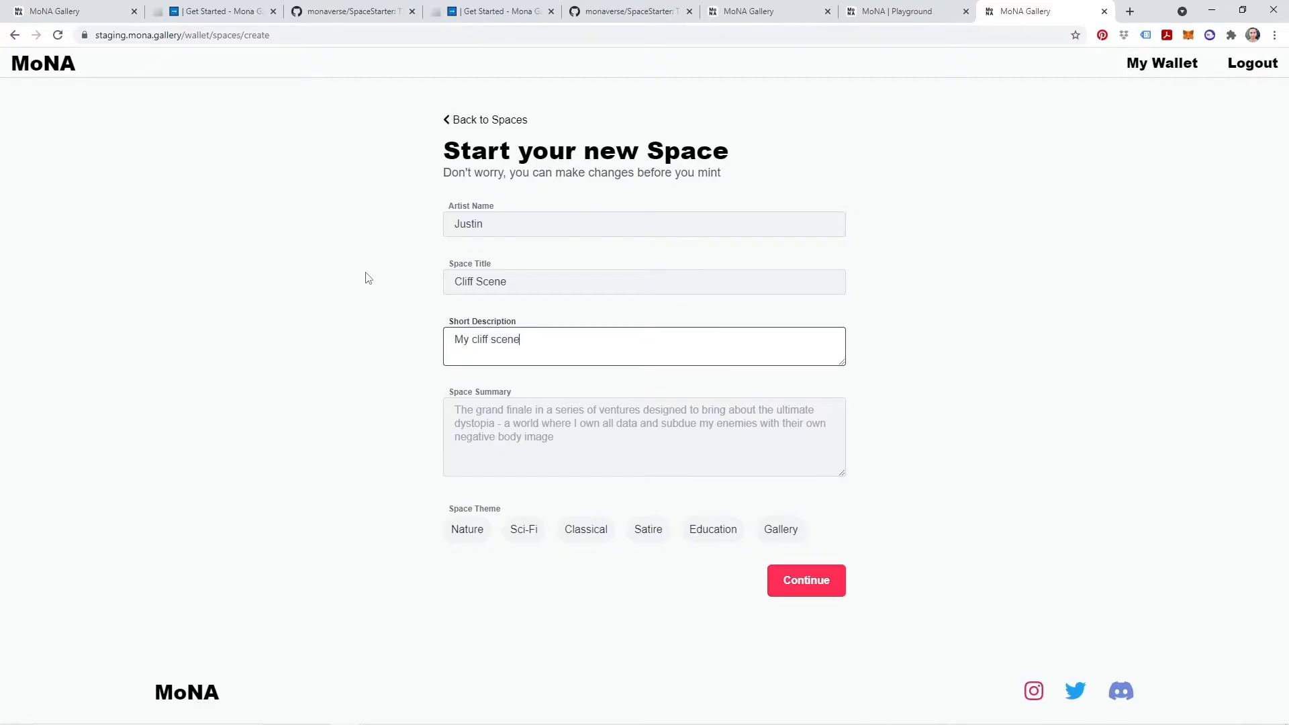
left_click(556, 438)
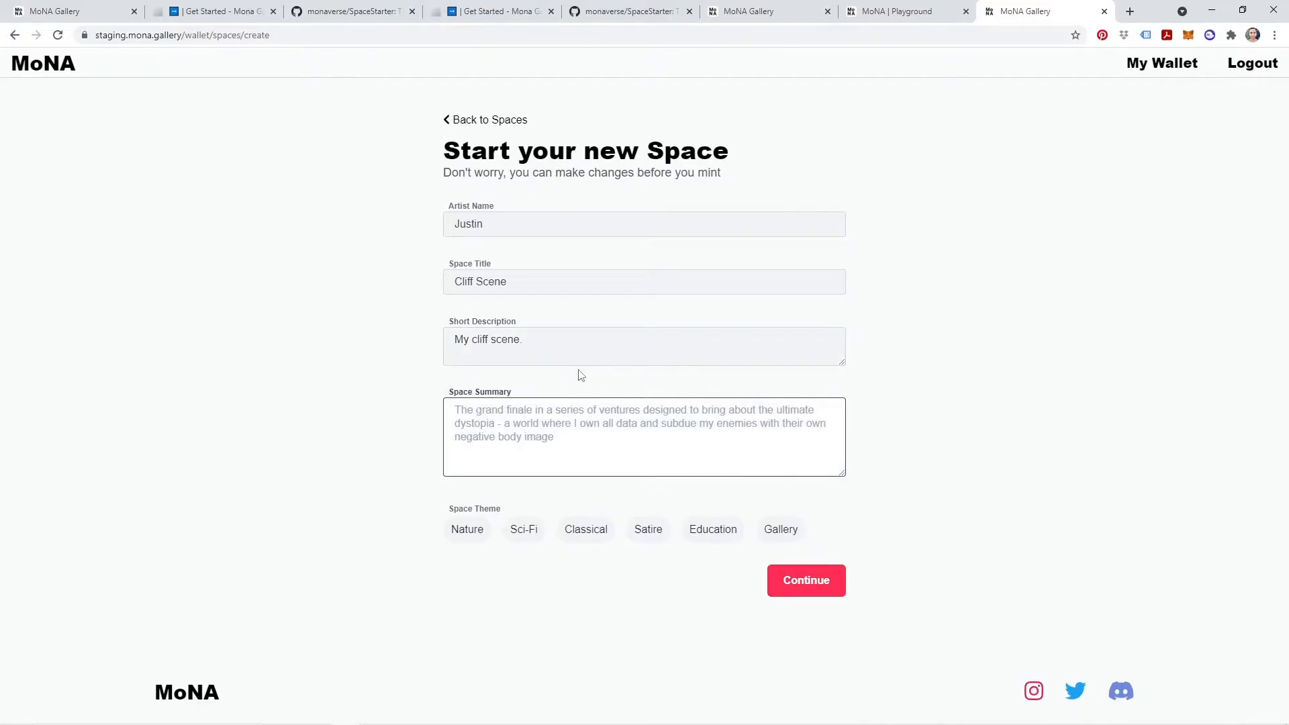
type("A nice looking cliff.")
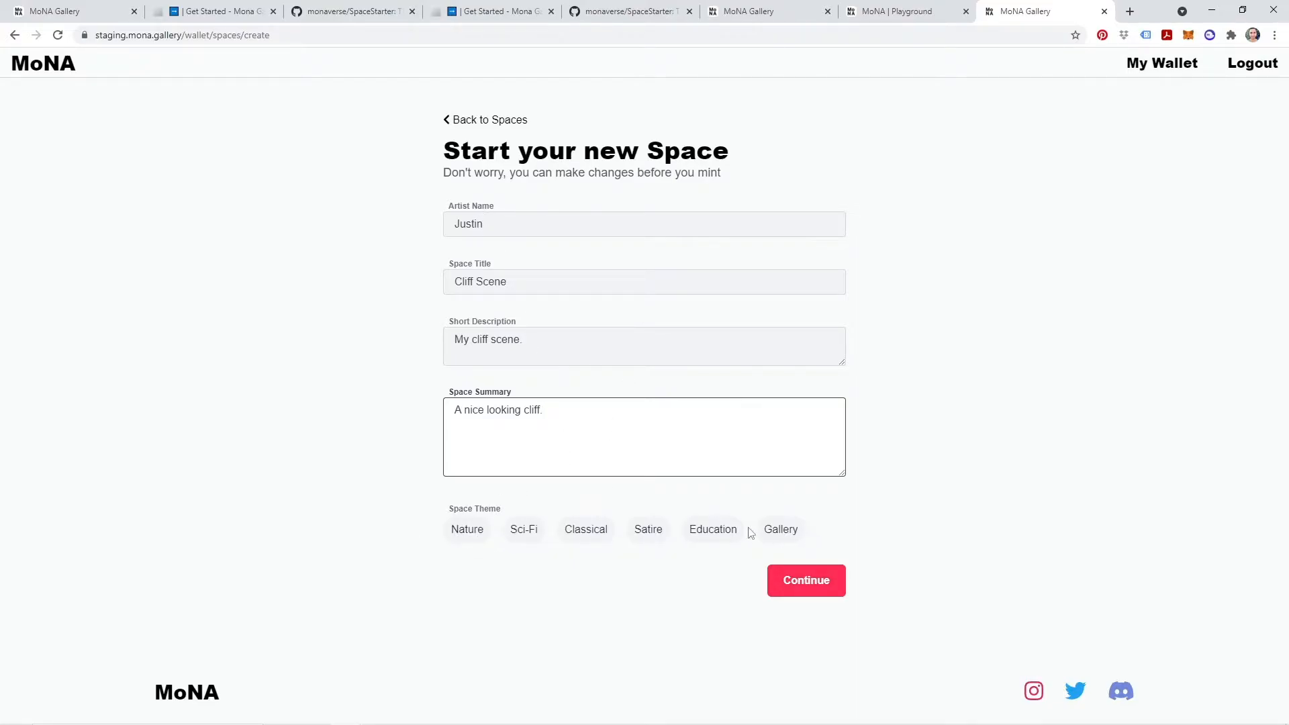
- Try out all the space themes, leave only Nature selected, and submit the new Space's details
left_click(470, 533)
left_click(524, 532)
left_click(586, 531)
left_click(650, 532)
left_click(713, 531)
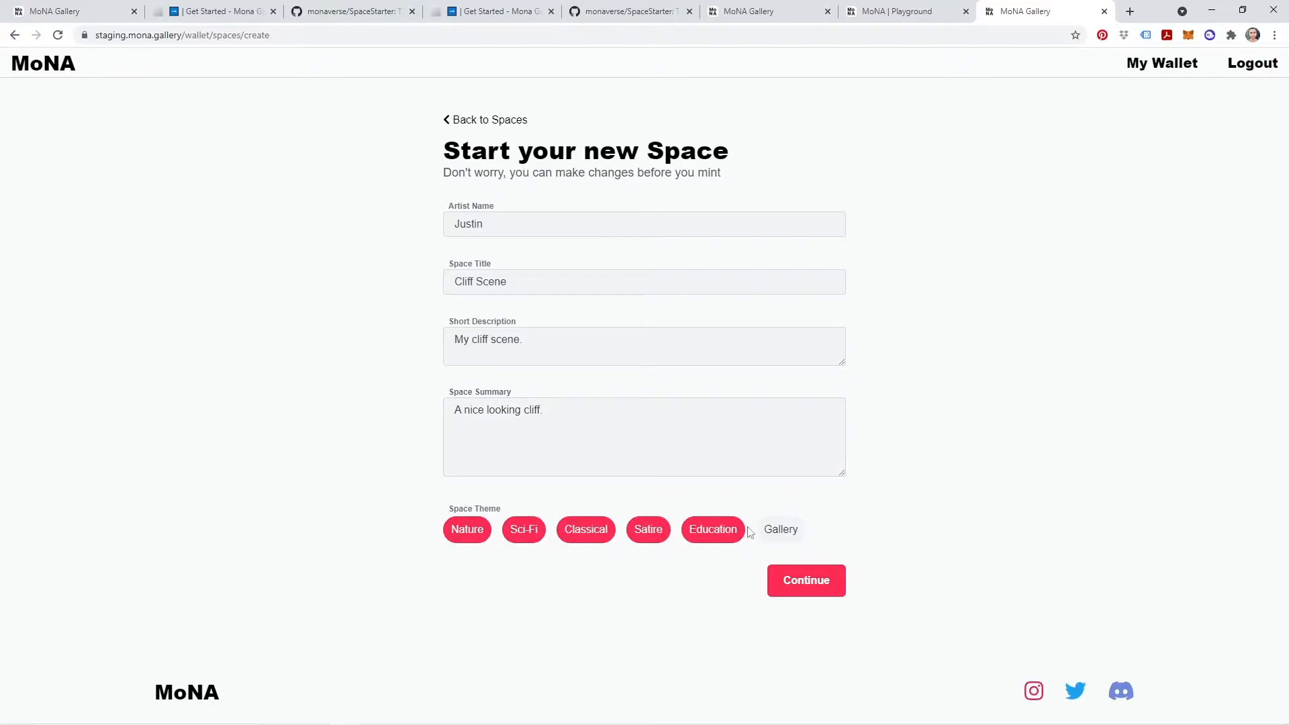
left_click(782, 534)
left_click(782, 535)
left_click(709, 531)
left_click(648, 530)
left_click(587, 531)
left_click(531, 525)
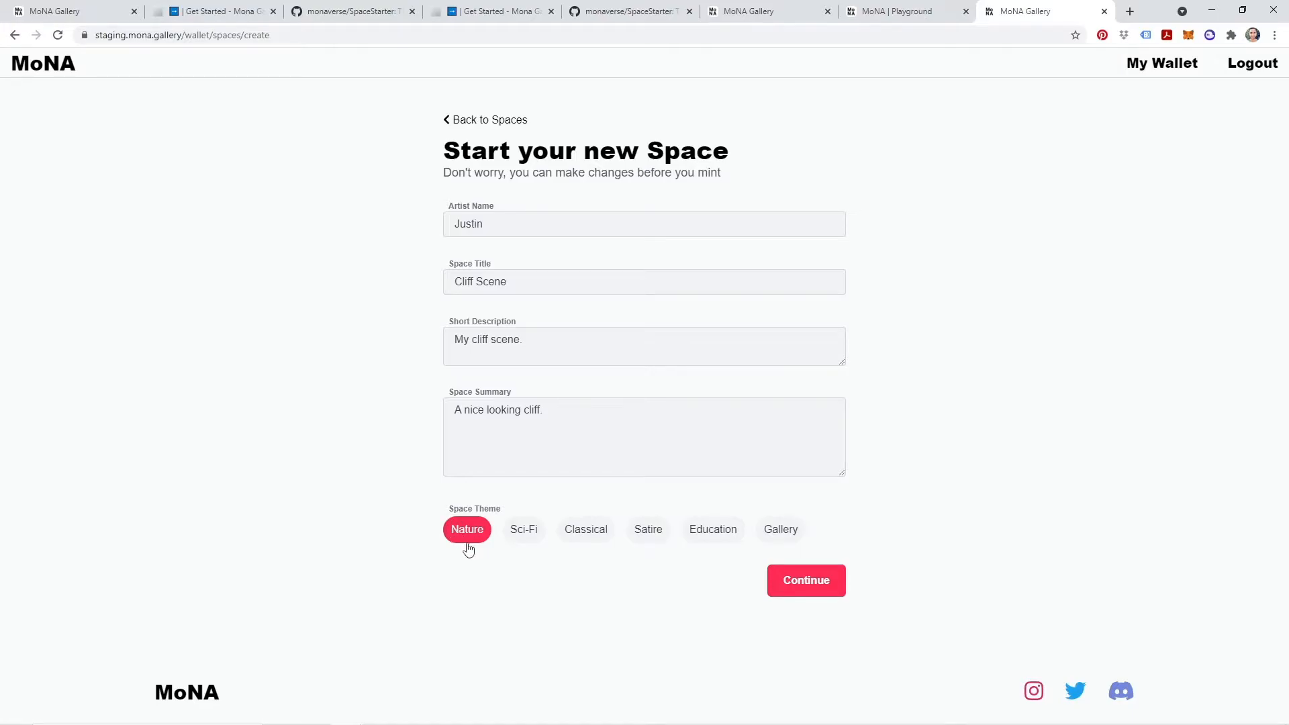
left_click(813, 589)
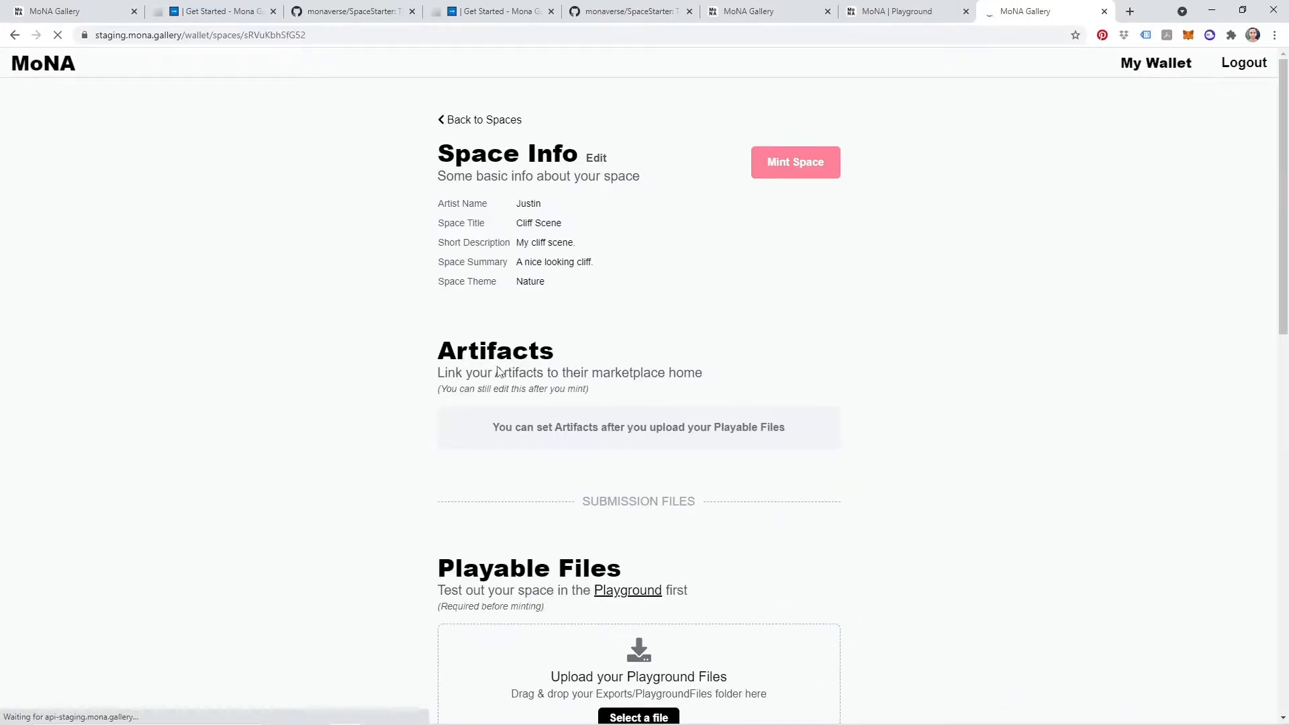
- Review the Space page's info, Artifacts and submission file sections, down to the Mintable File and optional Preview Render uploads
scroll(397, 359, "down", 1)
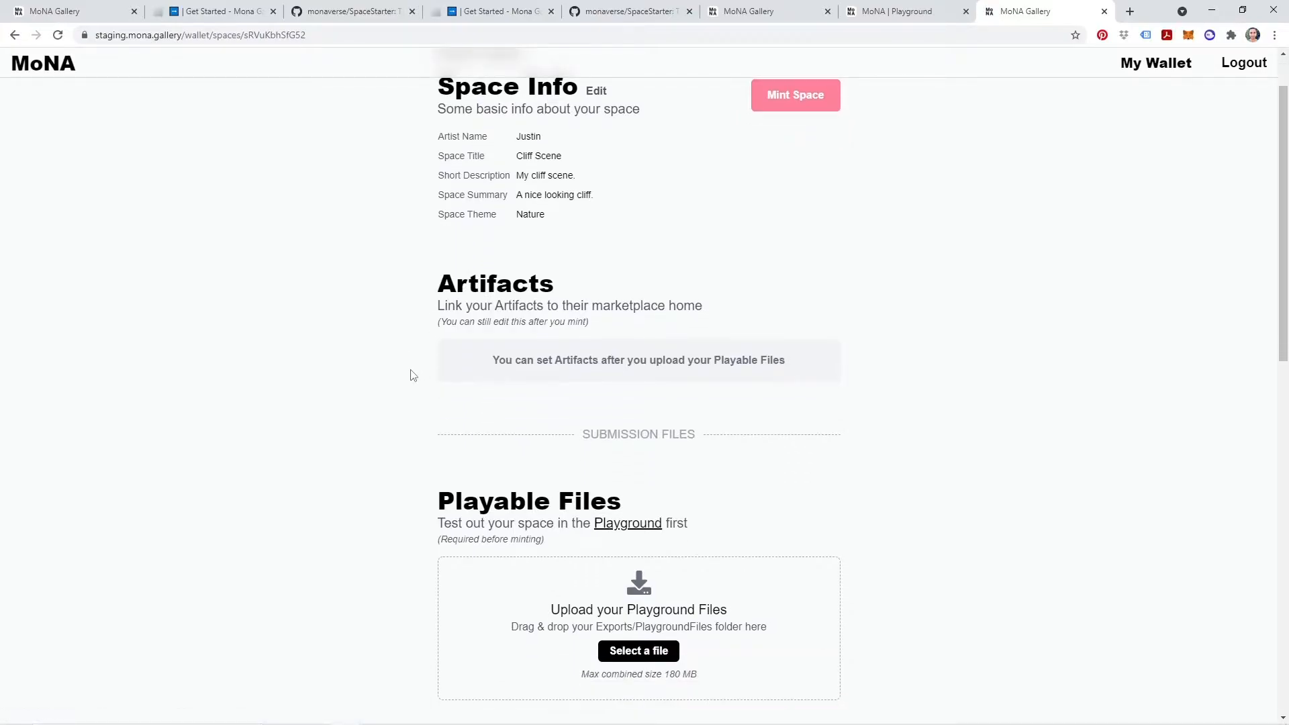
scroll(416, 371, "up", 1)
scroll(596, 268, "down", 6)
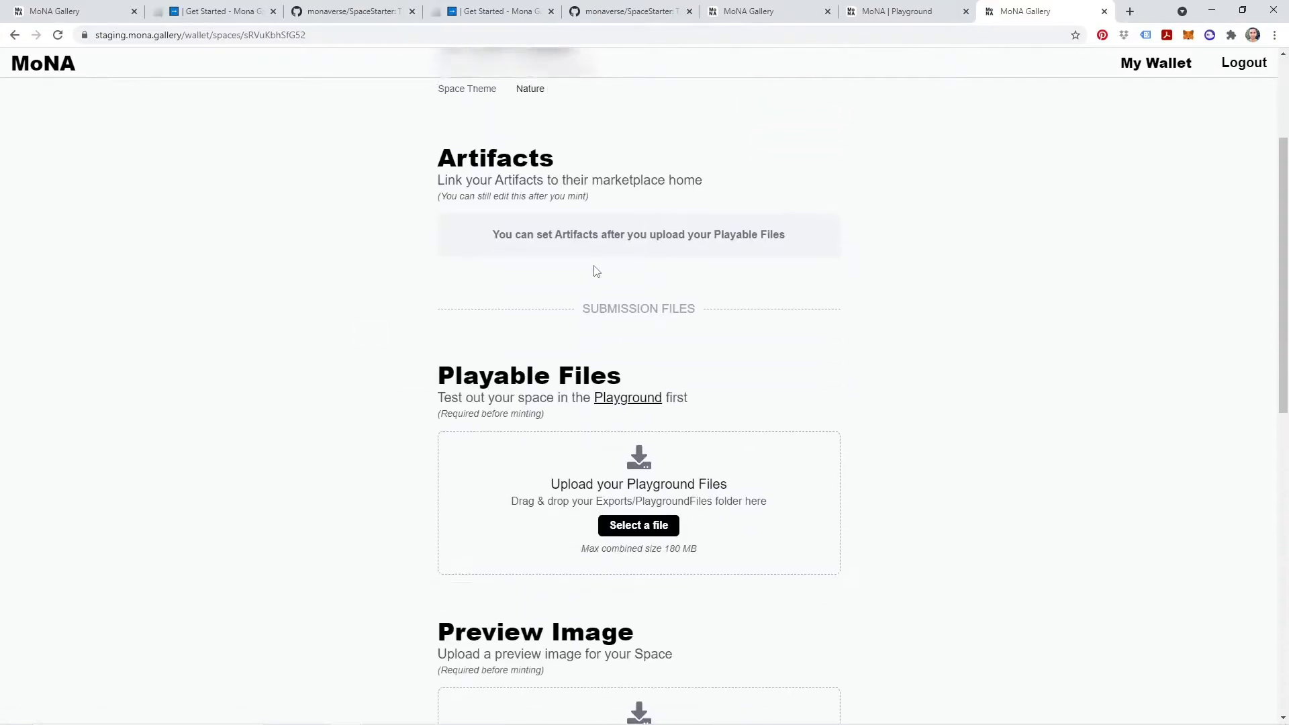
scroll(662, 225, "up", 3)
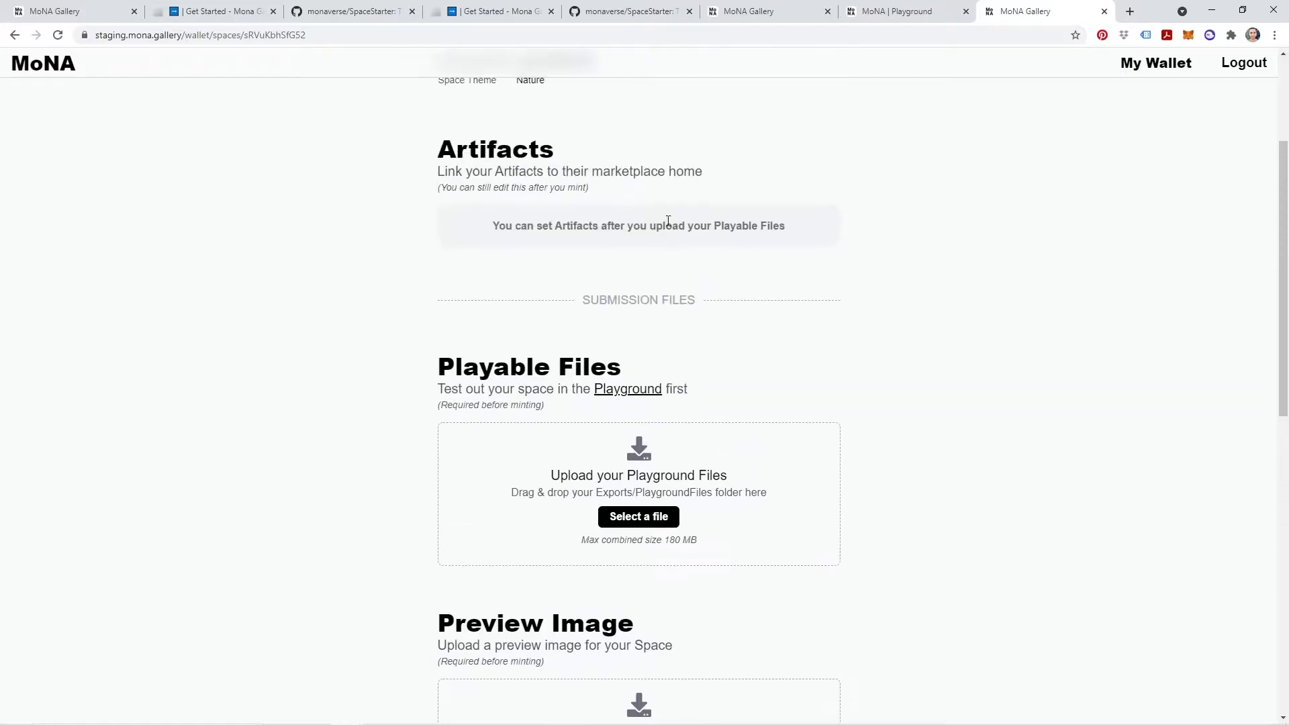
scroll(590, 254, "down", 3)
scroll(611, 177, "up", 6)
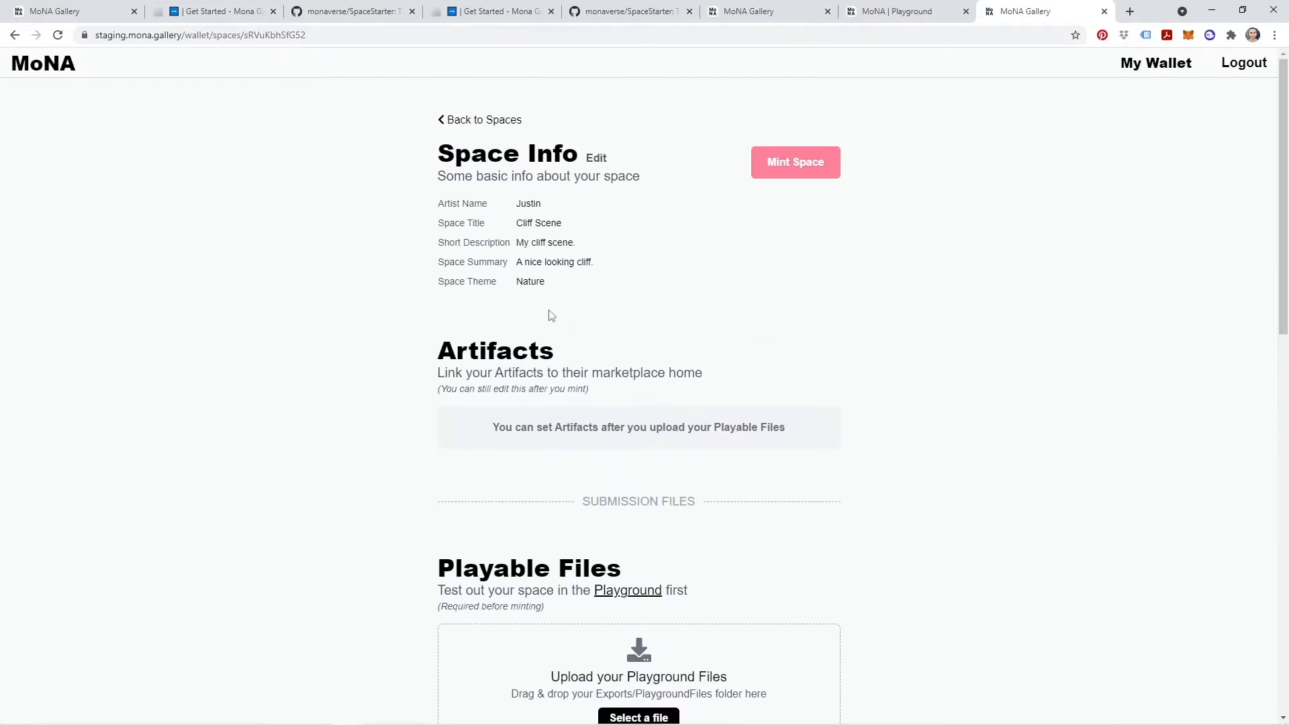
scroll(551, 319, "down", 2)
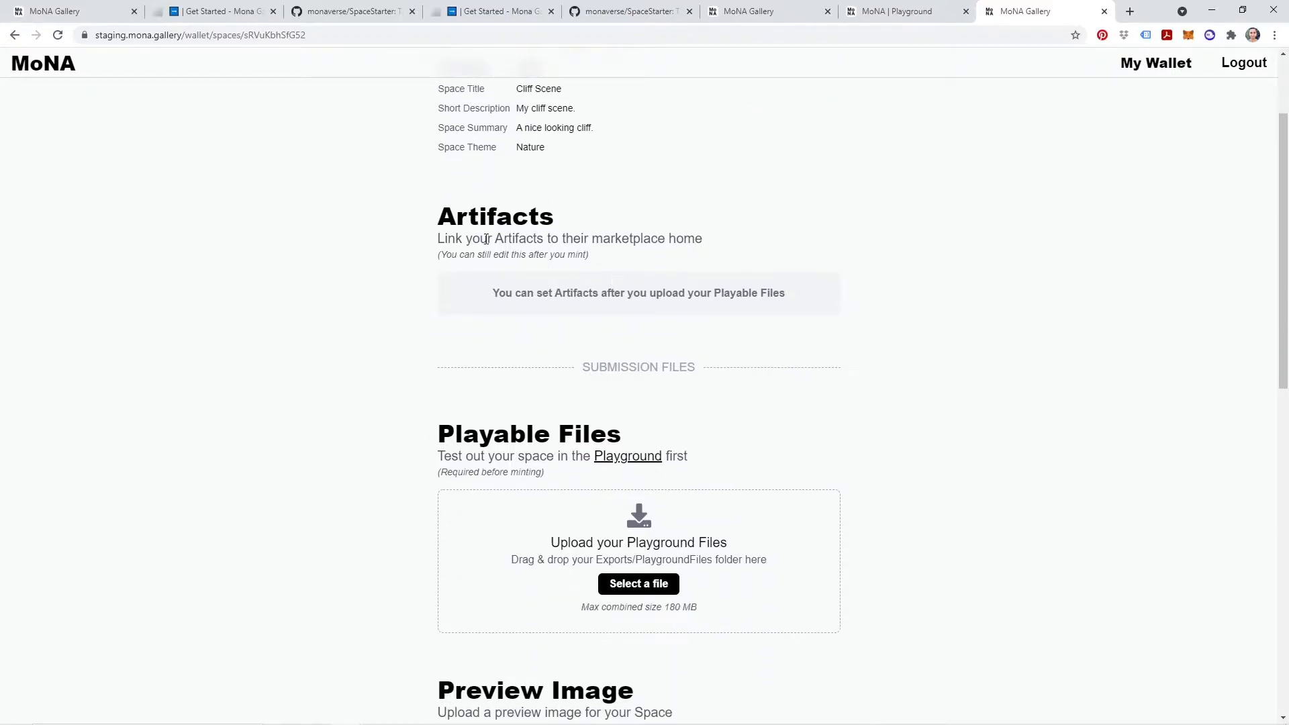
scroll(588, 300, "down", 5)
scroll(606, 254, "down", 7)
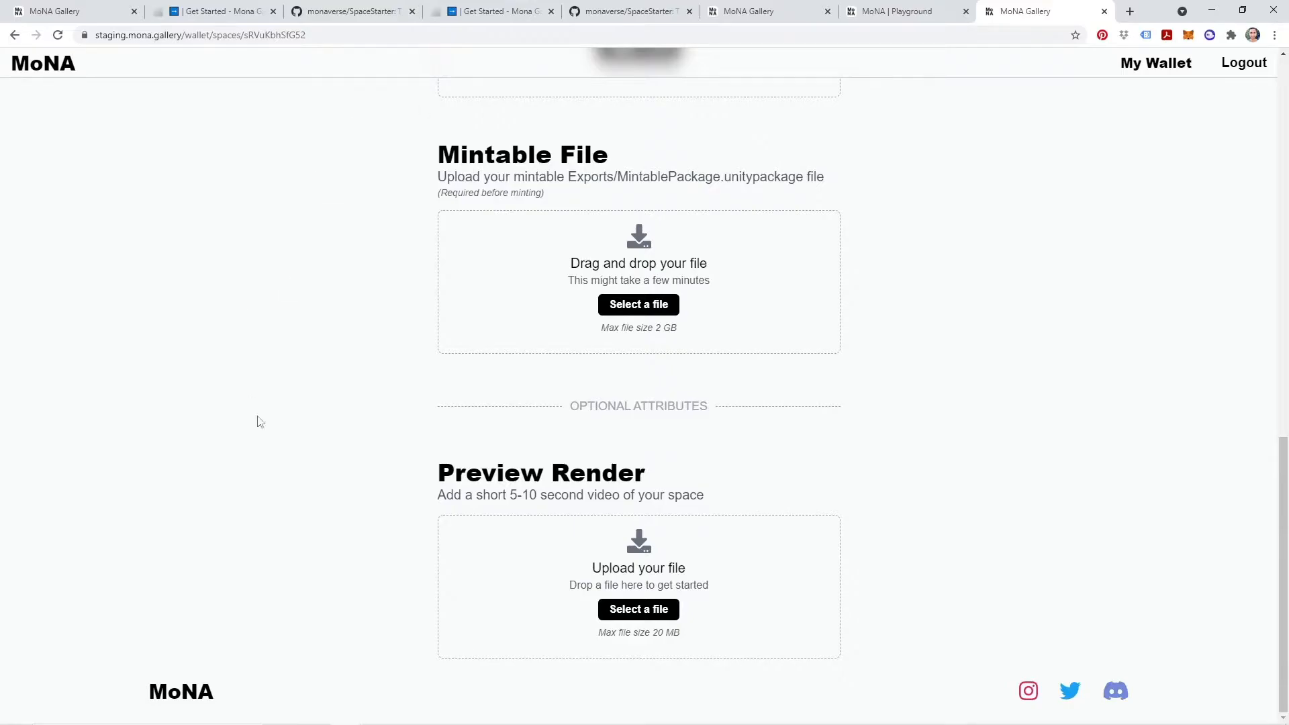
- Add the PlaygroundFiles folder from Exports as the Space's Playable Files and upload it once validated
scroll(685, 521, "up", 15)
scroll(685, 527, "down", 4)
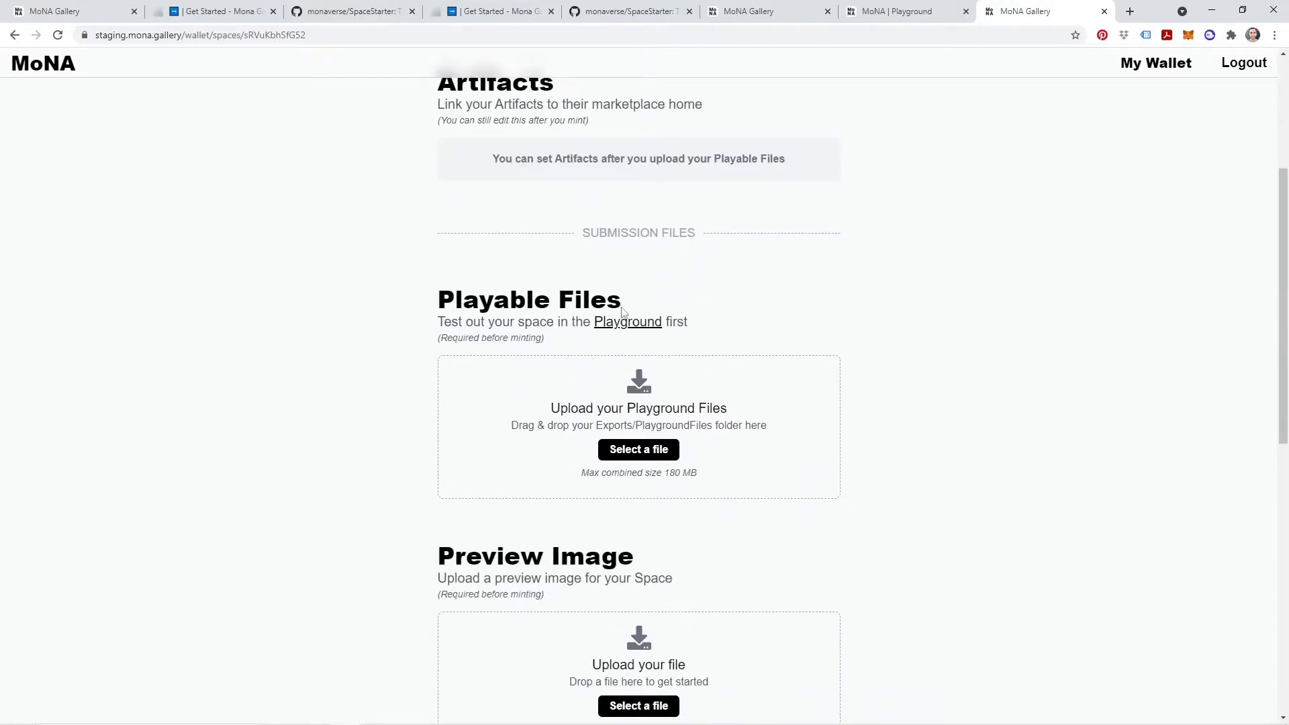
key("alt+Tab")
left_click_drag(1288, 145, 575, 51)
left_click_drag(454, 103, 788, 104)
left_click_drag(858, 198, 531, 420)
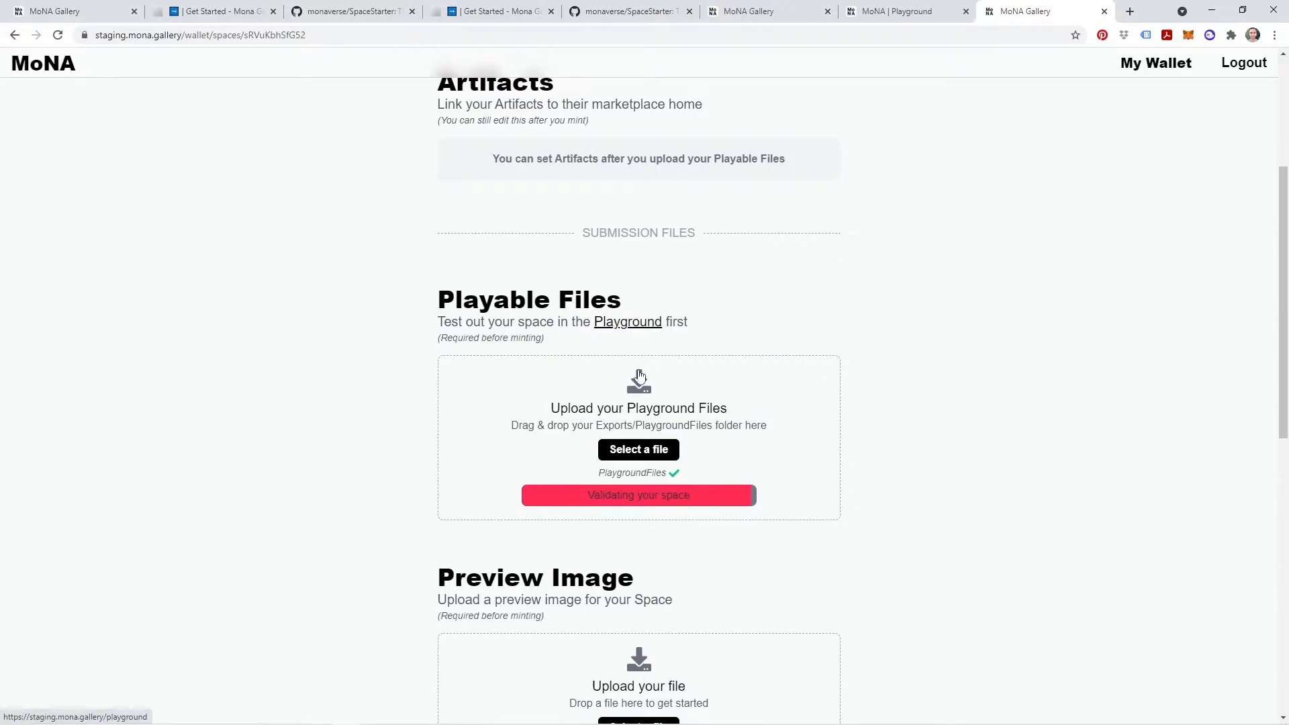
scroll(731, 472, "down", 1)
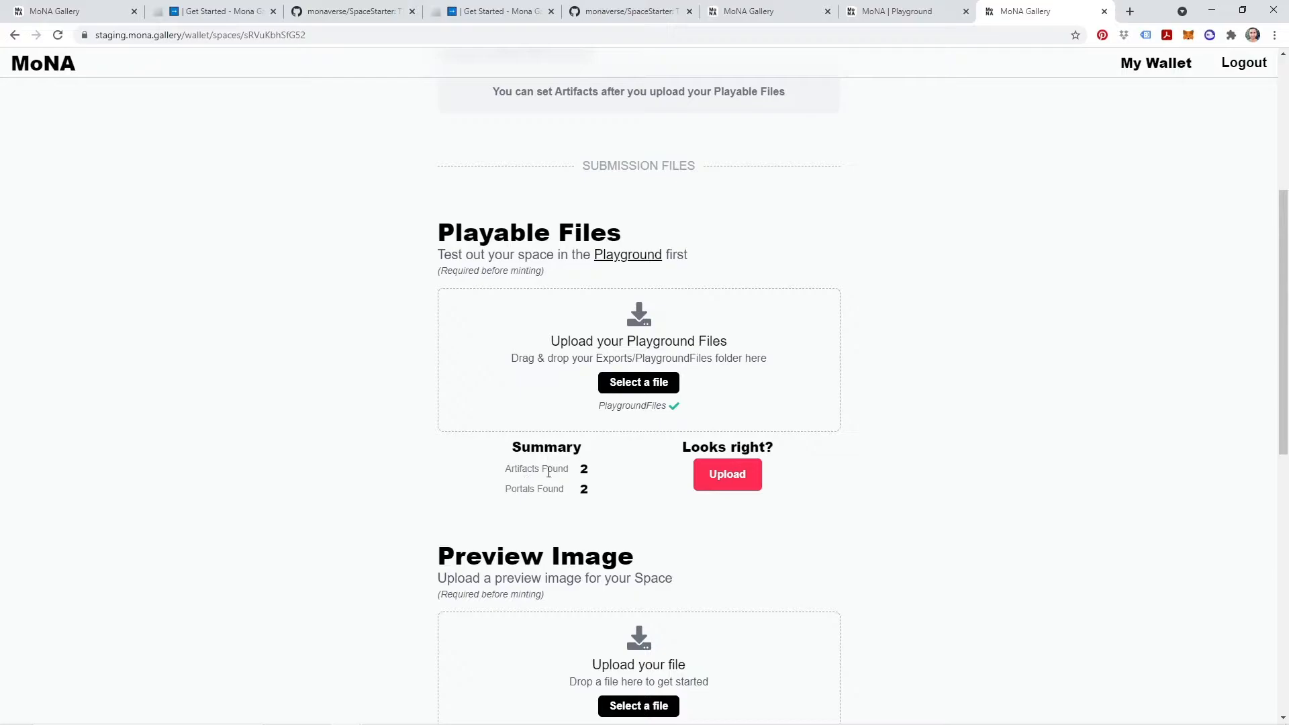
left_click(725, 472)
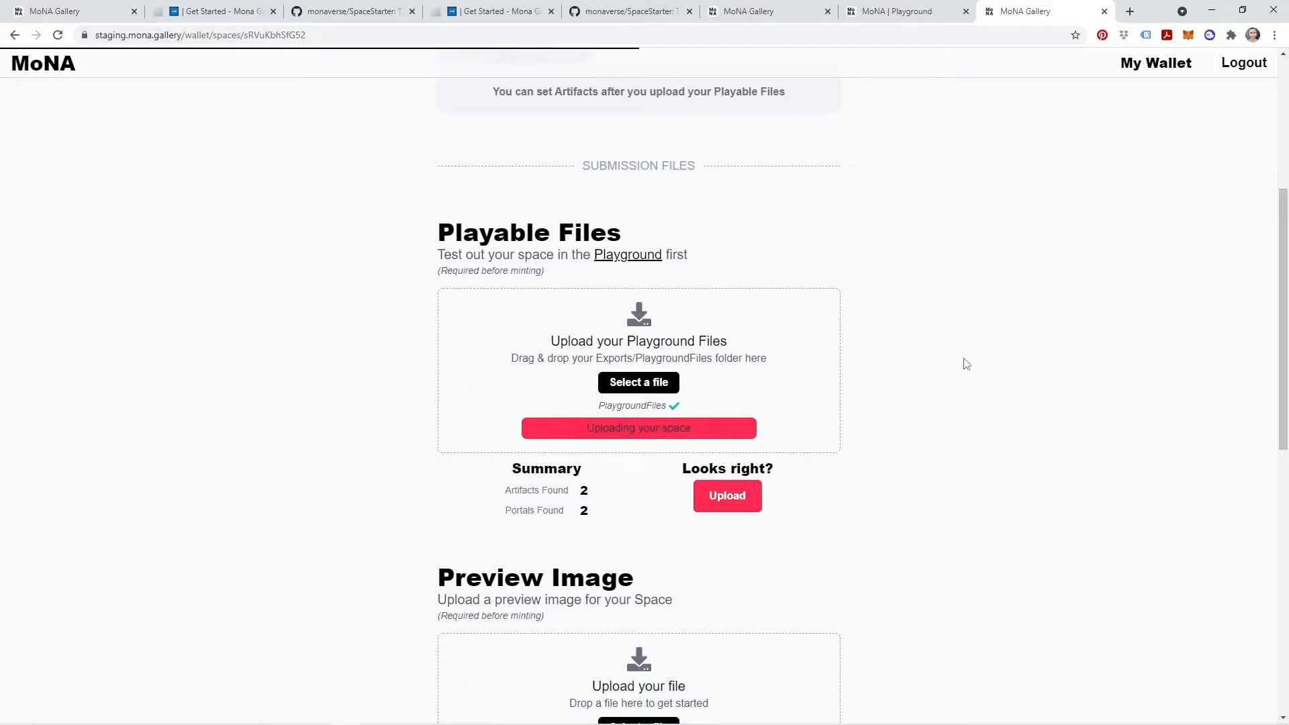
- Upload MintablePackage.unitypackage from the Exports folder as the Space's Mintable File
scroll(957, 352, "down", 5)
scroll(940, 346, "down", 3)
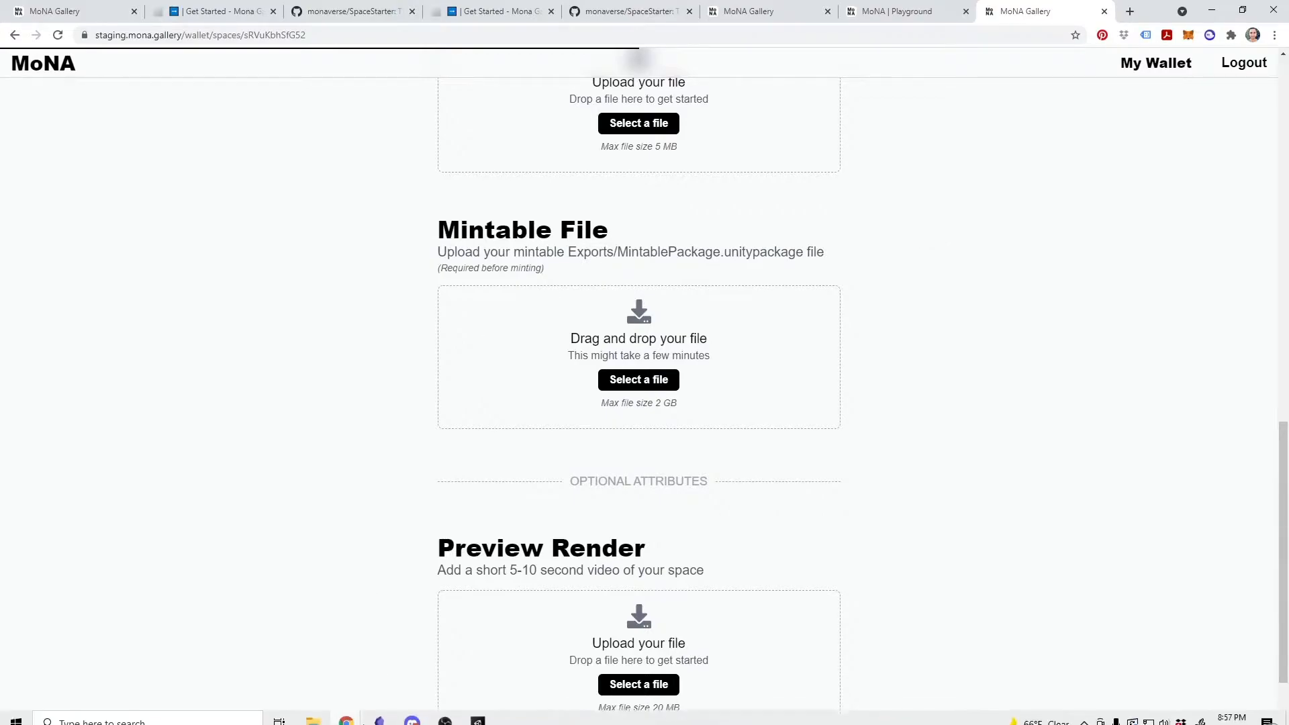
mouse_move(315, 712)
left_click(582, 649)
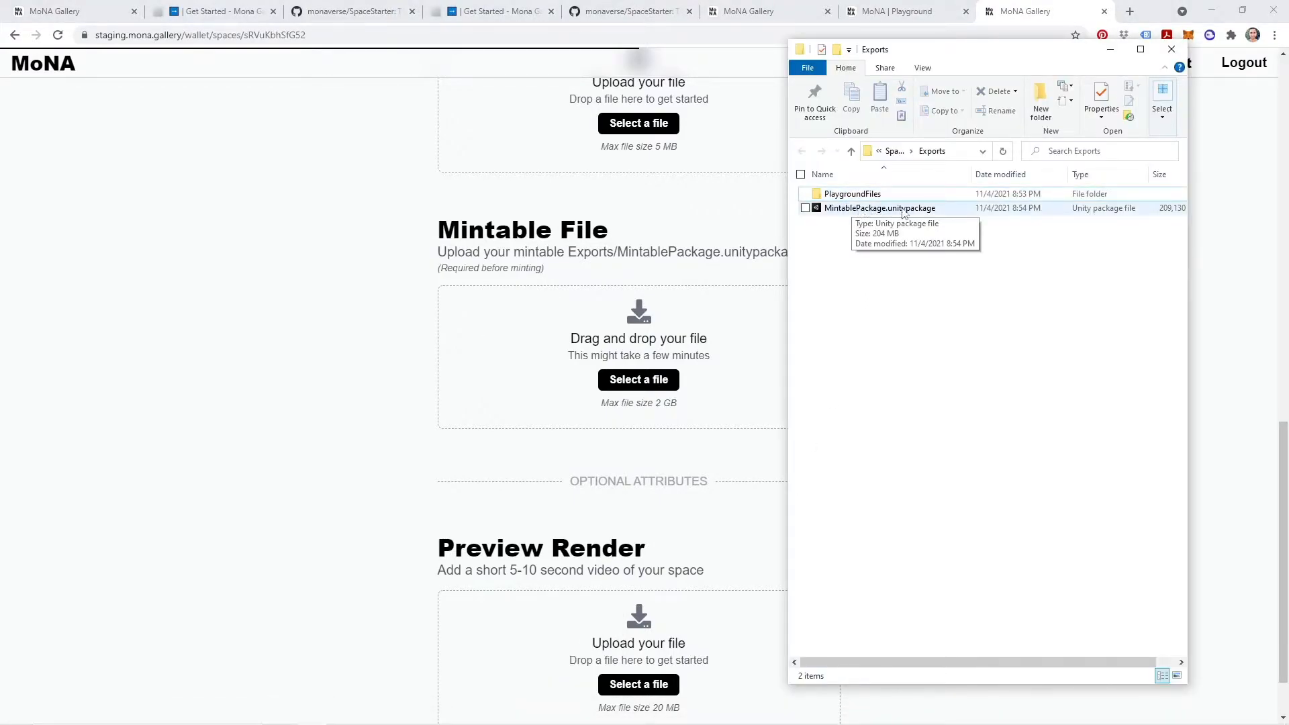
left_click(866, 209)
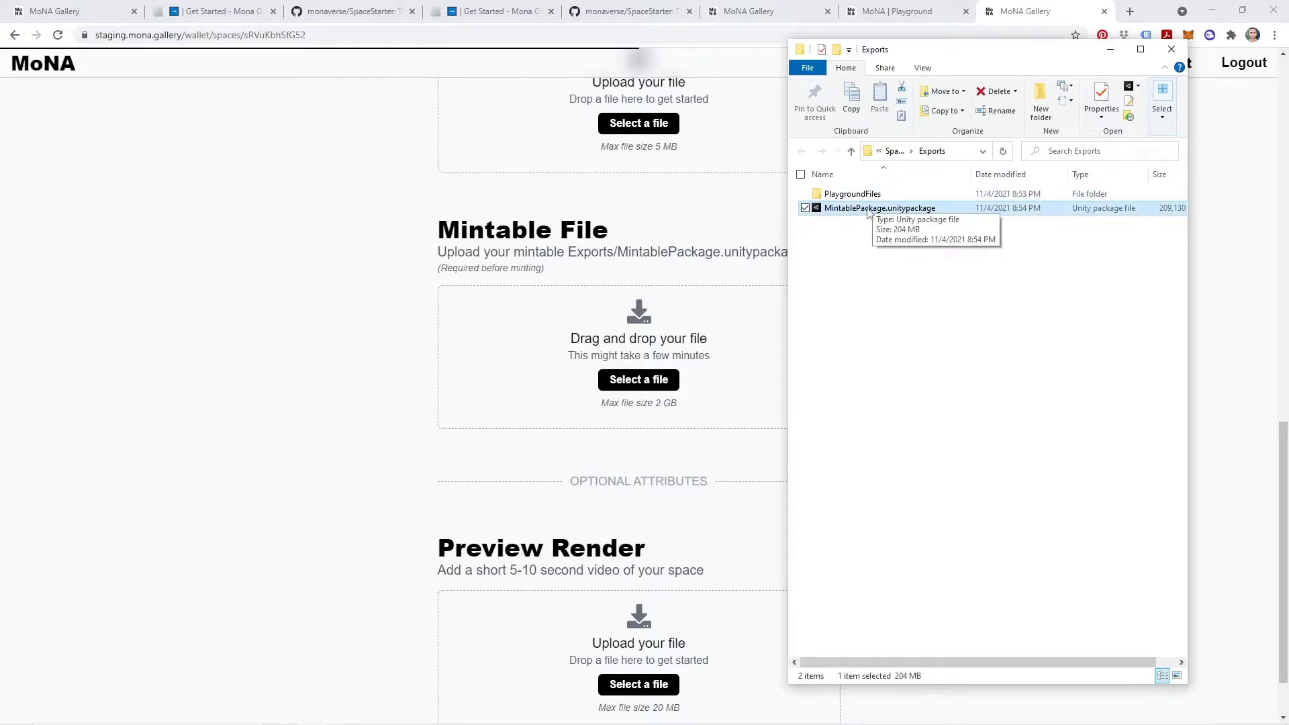
left_click_drag(875, 212, 538, 331)
left_click_drag(538, 329, 537, 330)
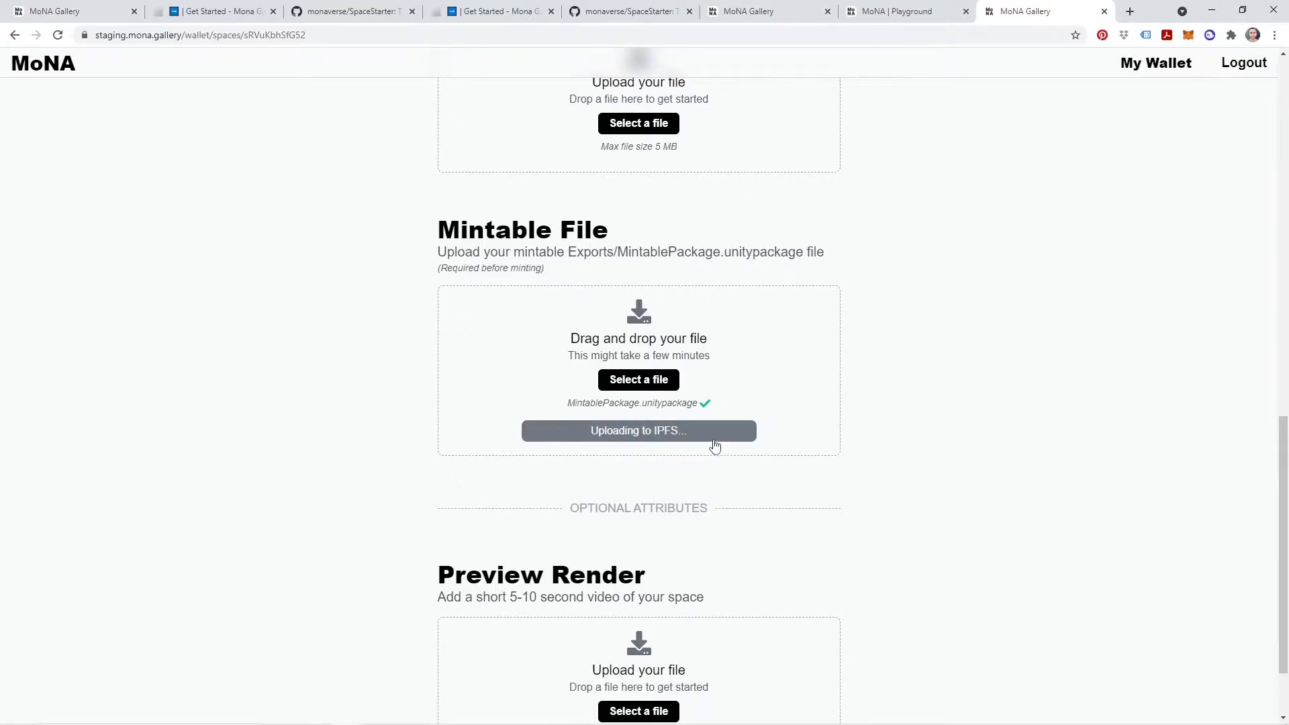
- Check the progress of the playable and mintable uploads and upload rockroom.png as the Space's Preview Image
scroll(739, 457, "up", 5)
scroll(764, 497, "up", 4)
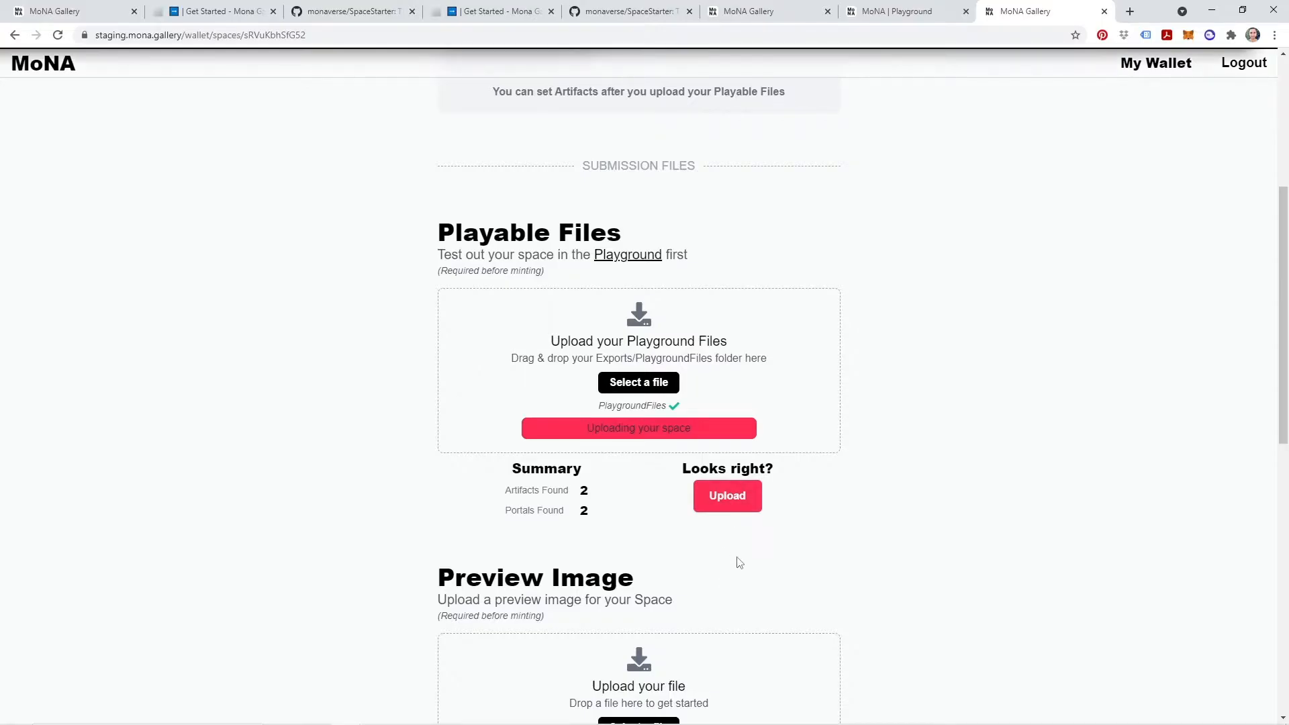
scroll(780, 512, "down", 9)
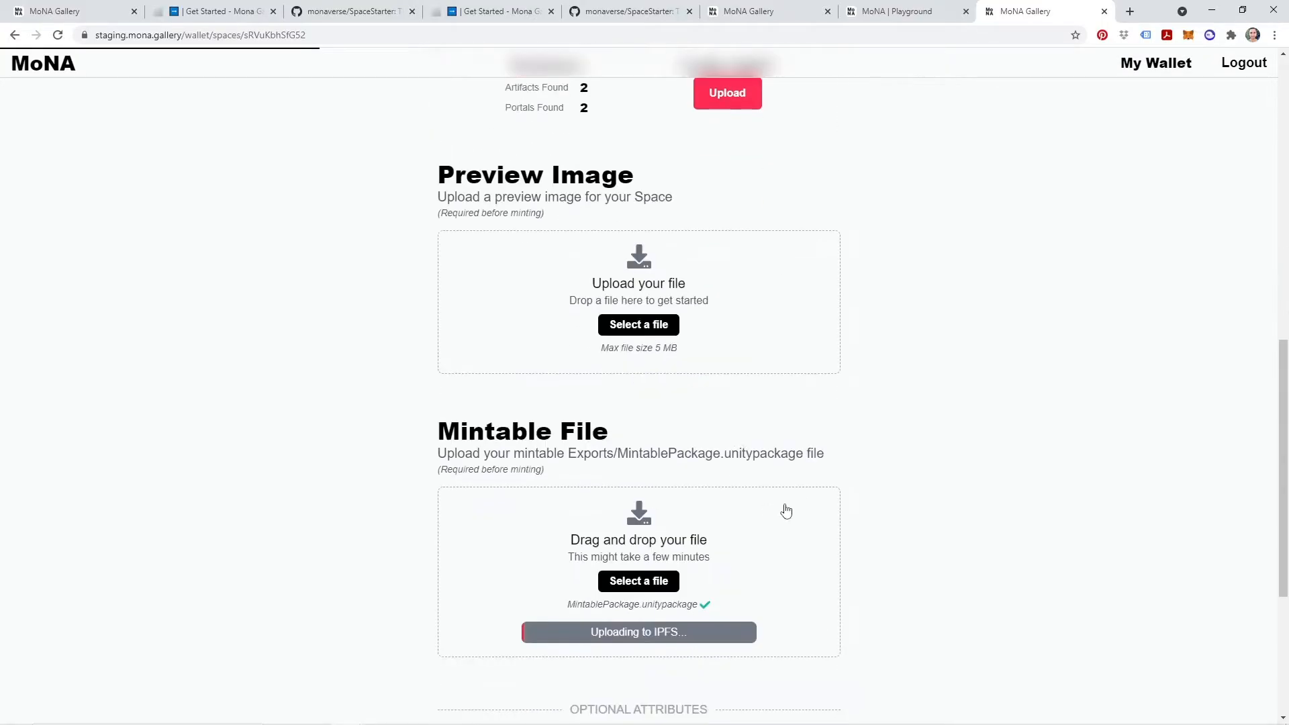
scroll(767, 403, "up", 2)
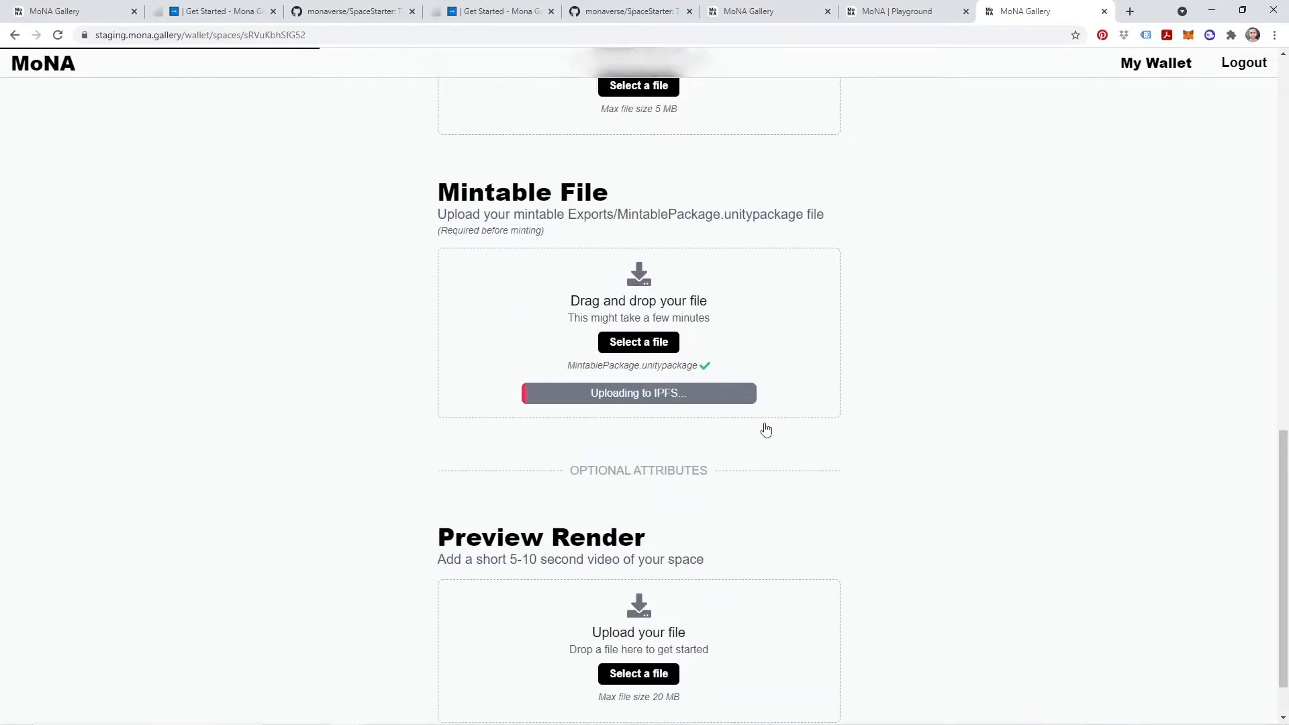
scroll(765, 436, "up", 2)
scroll(562, 366, "up", 1)
scroll(561, 345, "down", 2)
scroll(560, 340, "up", 2)
mouse_move(208, 711)
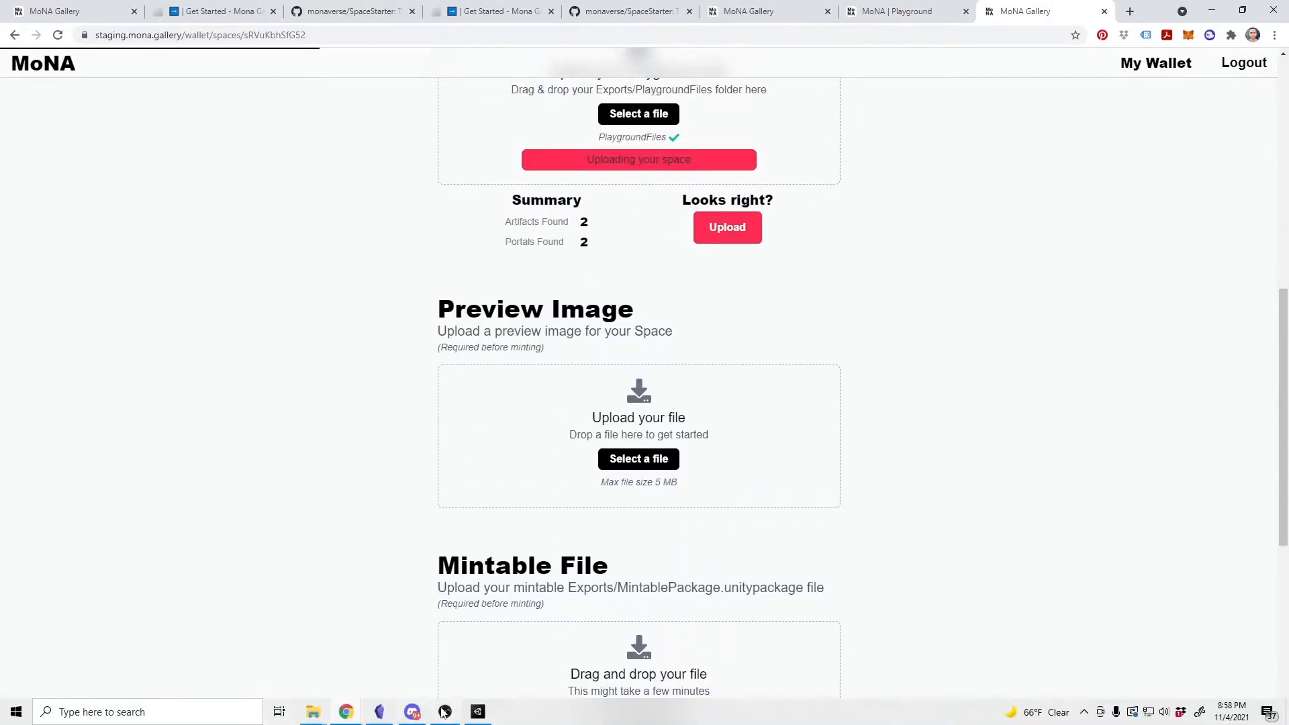
scroll(638, 402, "down", 1)
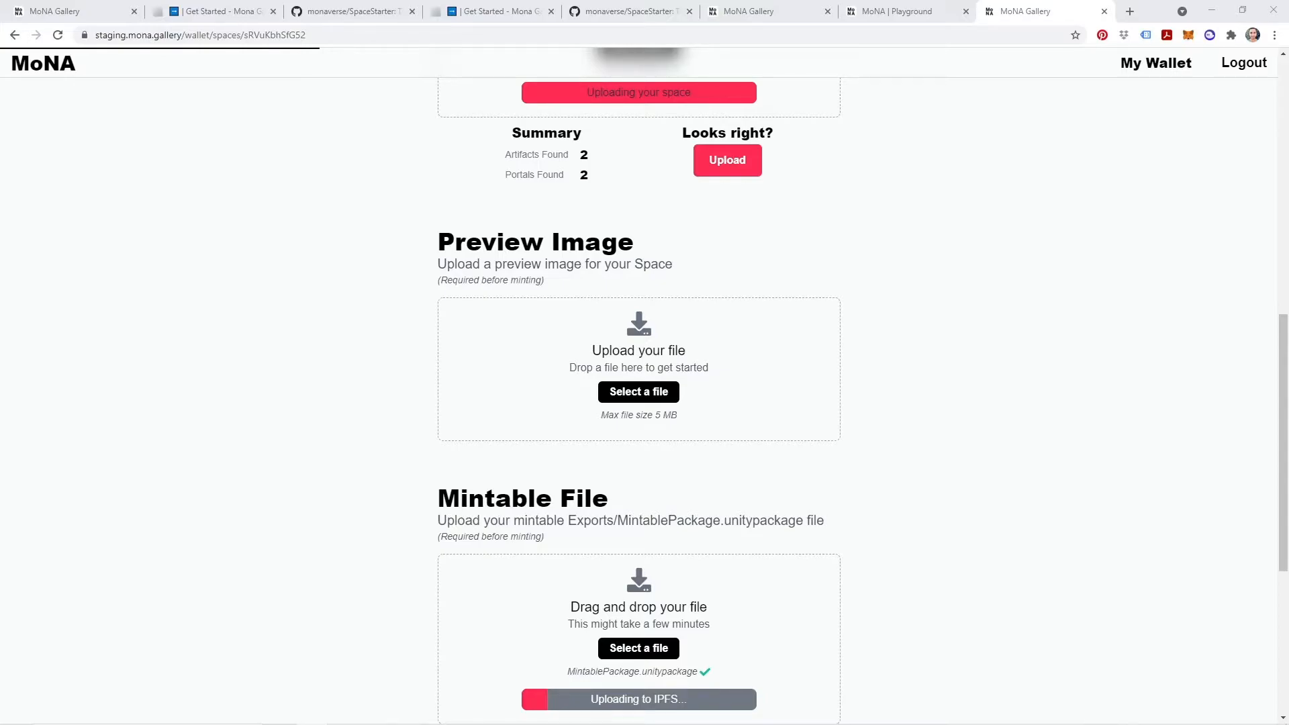
left_click_drag(726, 527, 695, 366)
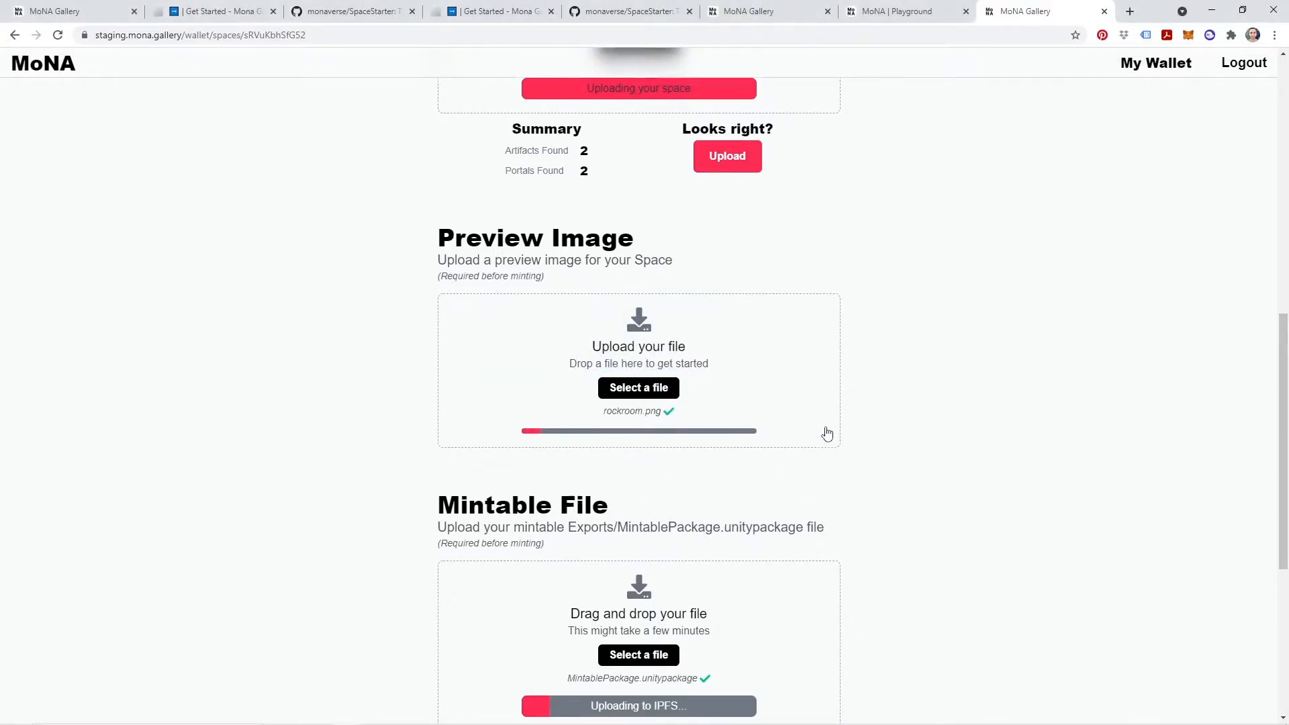
- Upload the video rockroom.mp4 as the Space's optional Preview Render
scroll(781, 396, "down", 5)
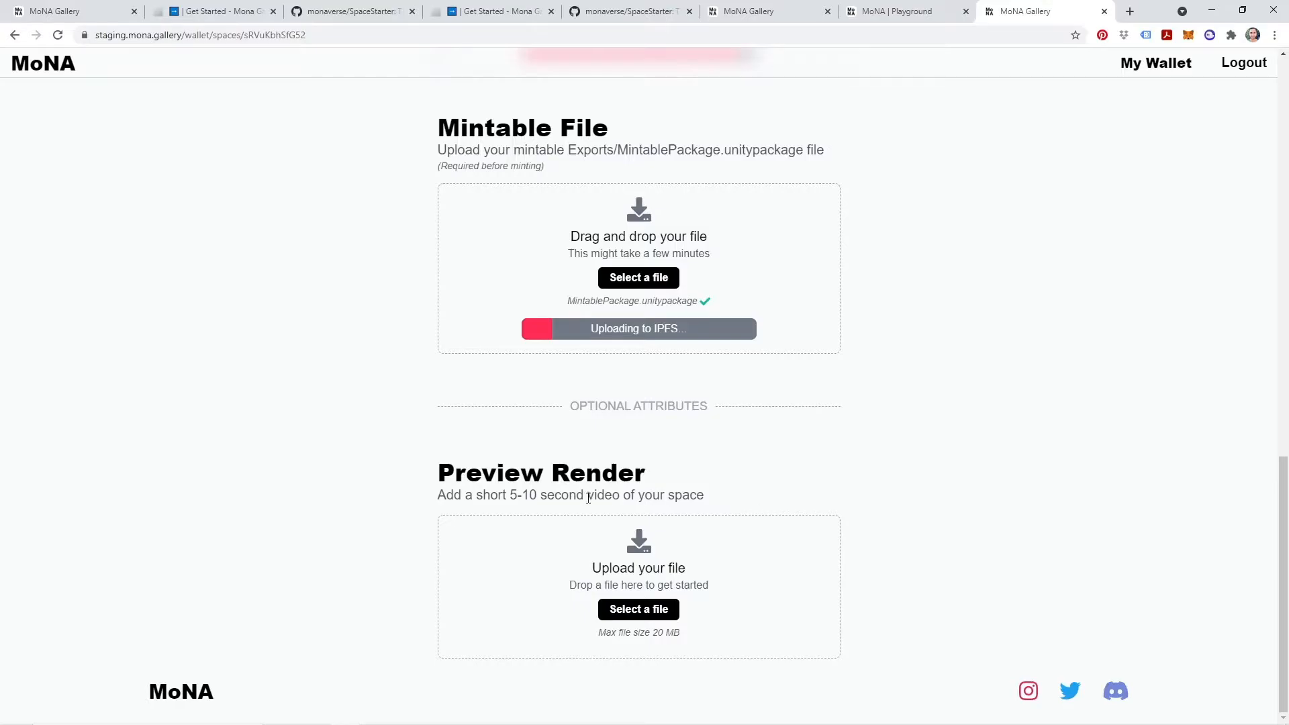
scroll(1215, 325, "up", 1)
left_click_drag(997, 355, 743, 644)
scroll(810, 616, "down", 1)
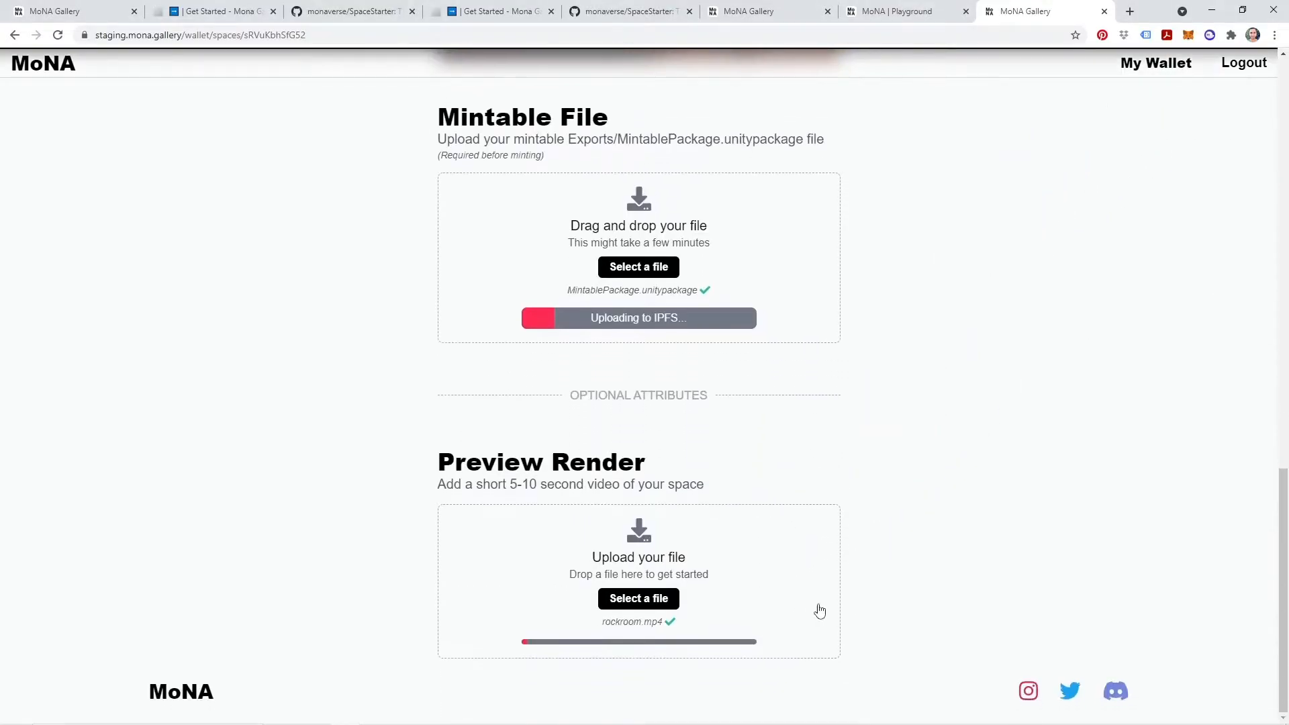
- Examine the uploaded preview image and preview render, and check the Mintable File's upload status
scroll(904, 573, "up", 5)
scroll(906, 574, "up", 2)
scroll(683, 448, "down", 7)
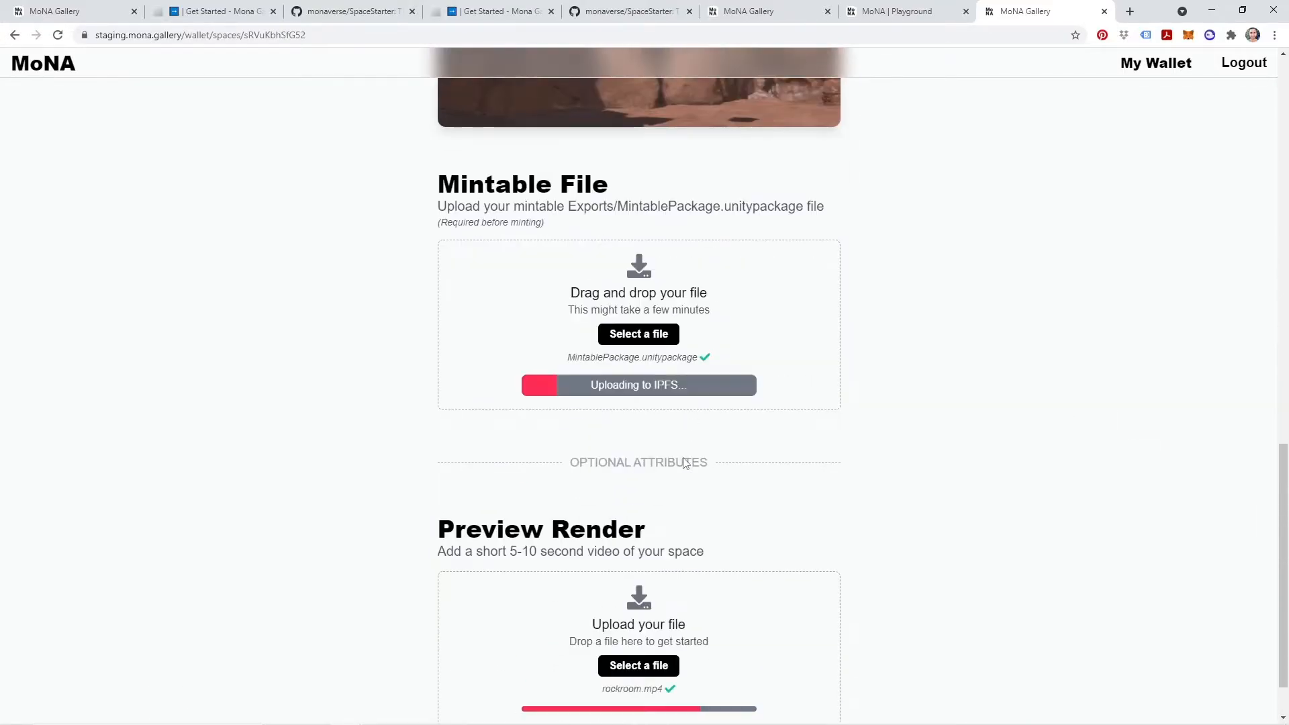
scroll(667, 570, "down", 1)
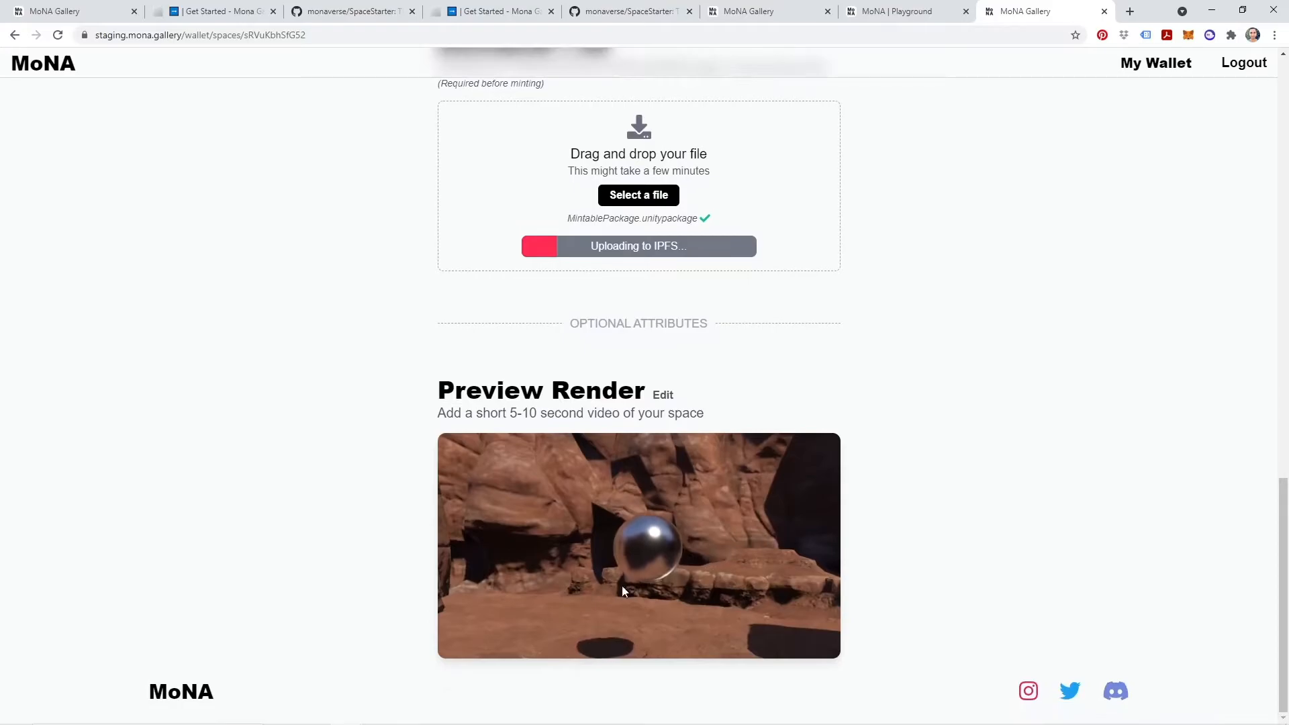
scroll(873, 564, "up", 3)
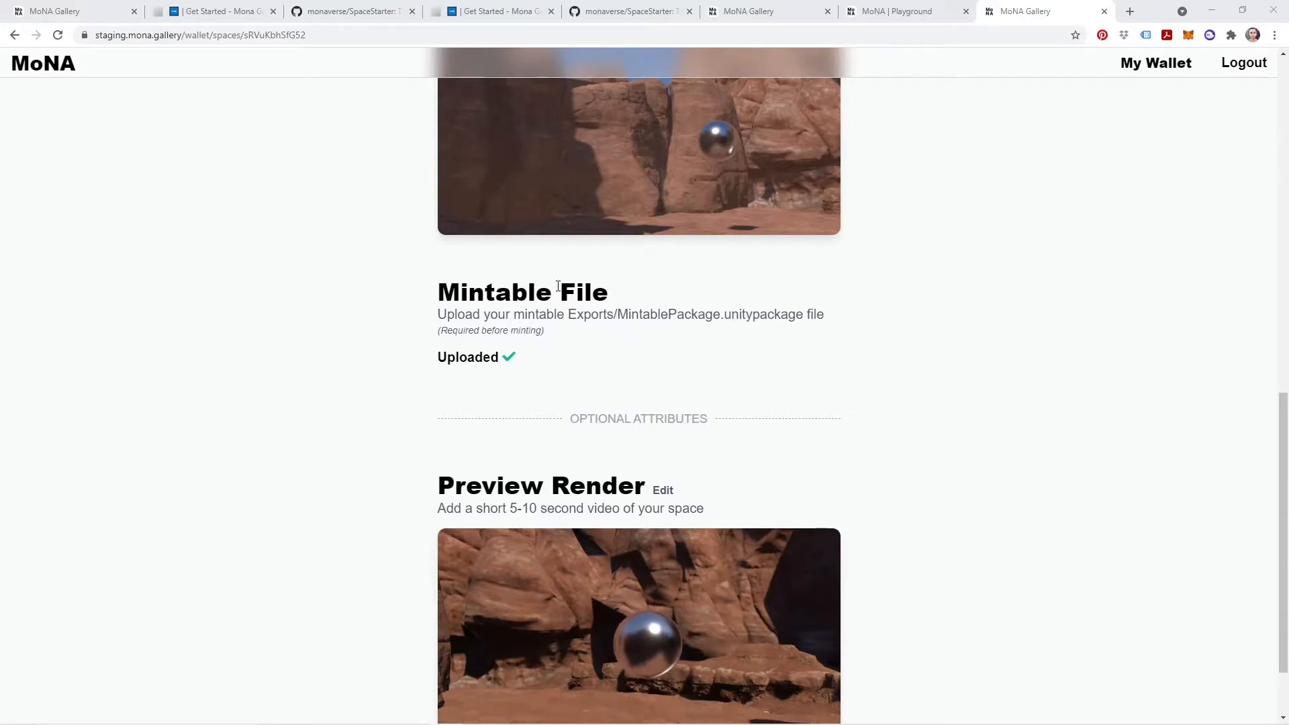
left_click_drag(431, 360, 541, 364)
left_click(507, 374)
scroll(524, 356, "down", 2)
scroll(529, 348, "up", 1)
scroll(529, 348, "down", 1)
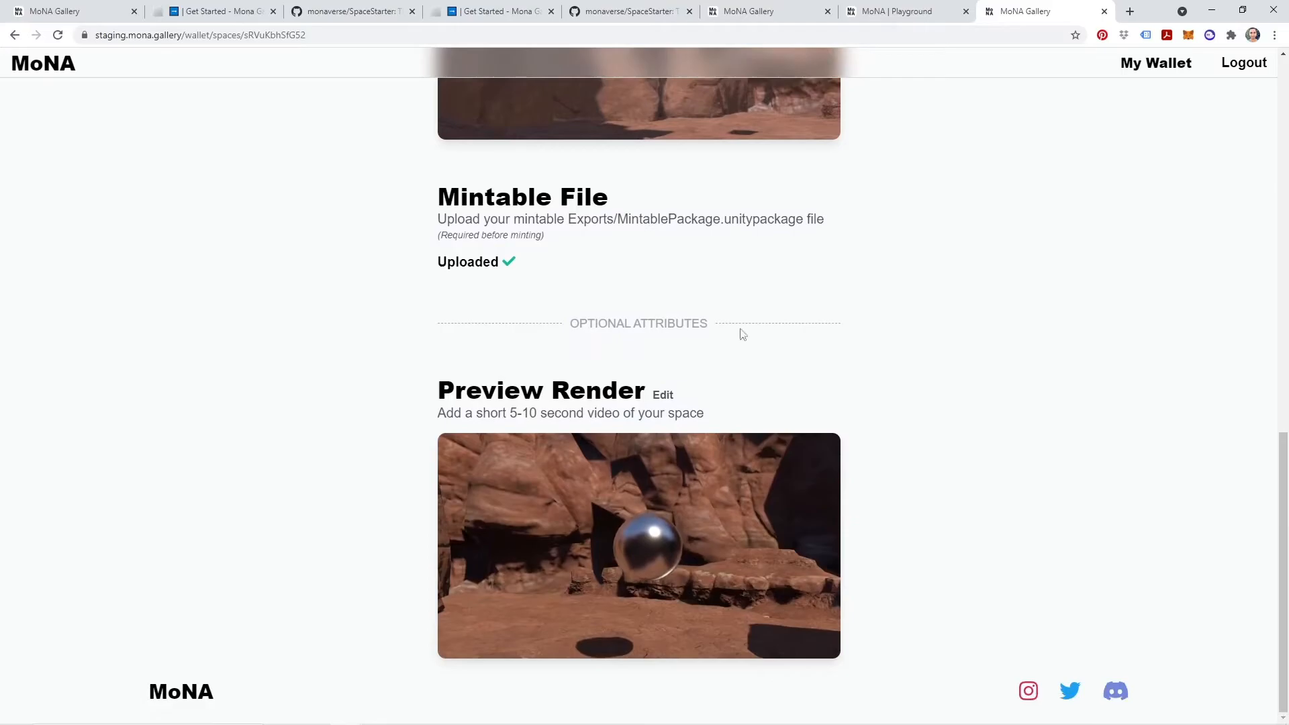
- Review the Space page from the submission files up to the Space Info and the Artifacts available for linking
scroll(619, 446, "up", 1)
scroll(796, 453, "up", 5)
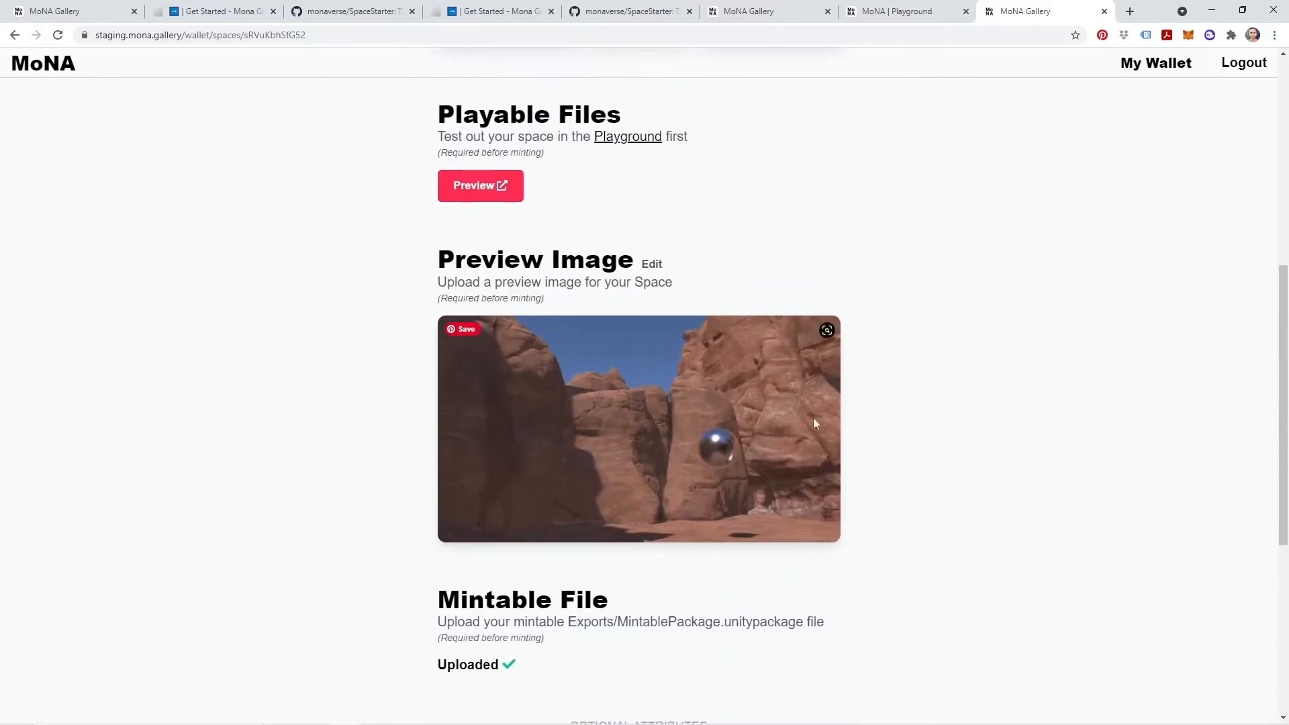
scroll(518, 330, "up", 7)
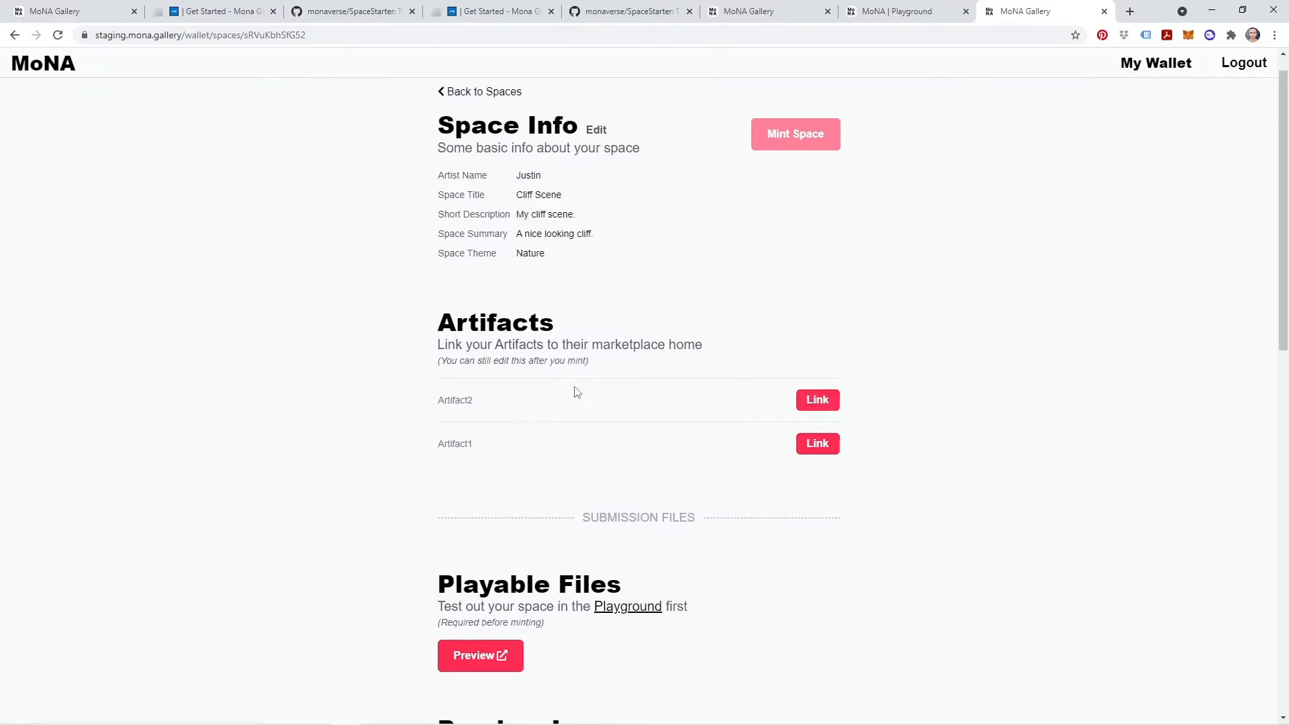
scroll(518, 411, "down", 1)
scroll(531, 362, "up", 1)
scroll(543, 450, "down", 1)
scroll(545, 483, "down", 1)
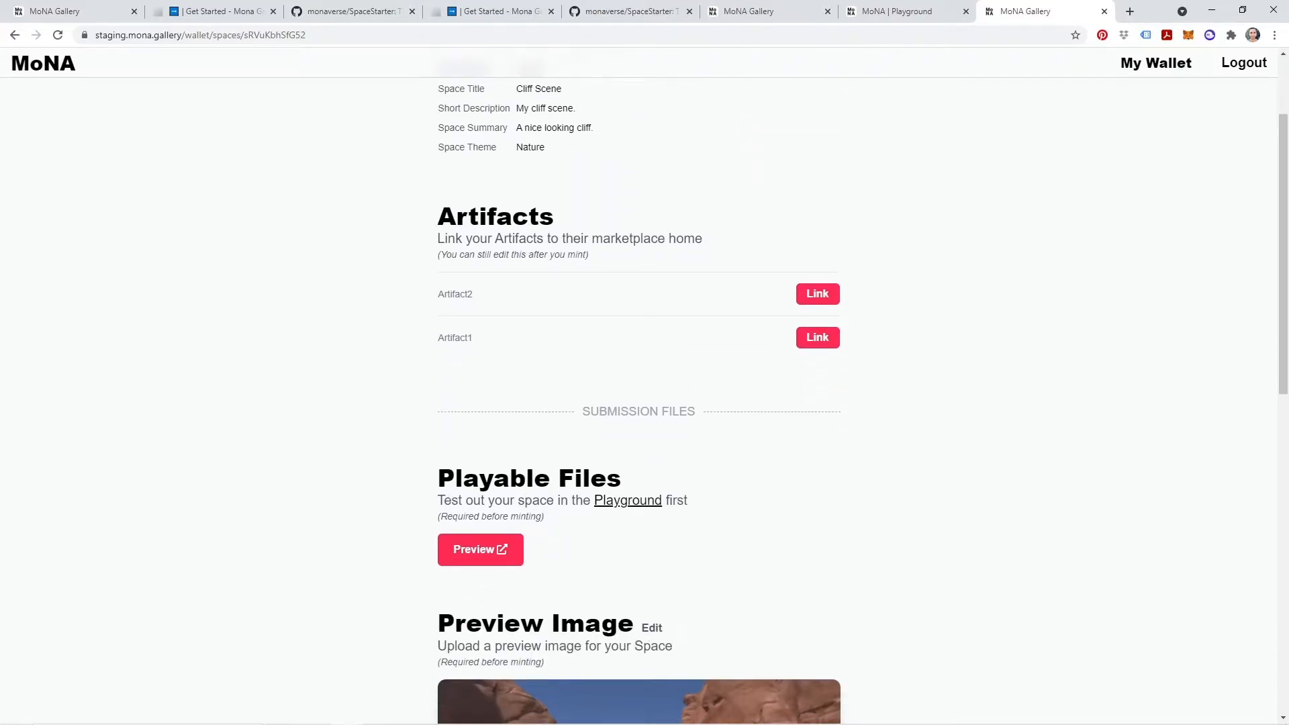
- Open the preview of the playable files and run and jump with the character around the cliff scene
left_click(493, 555)
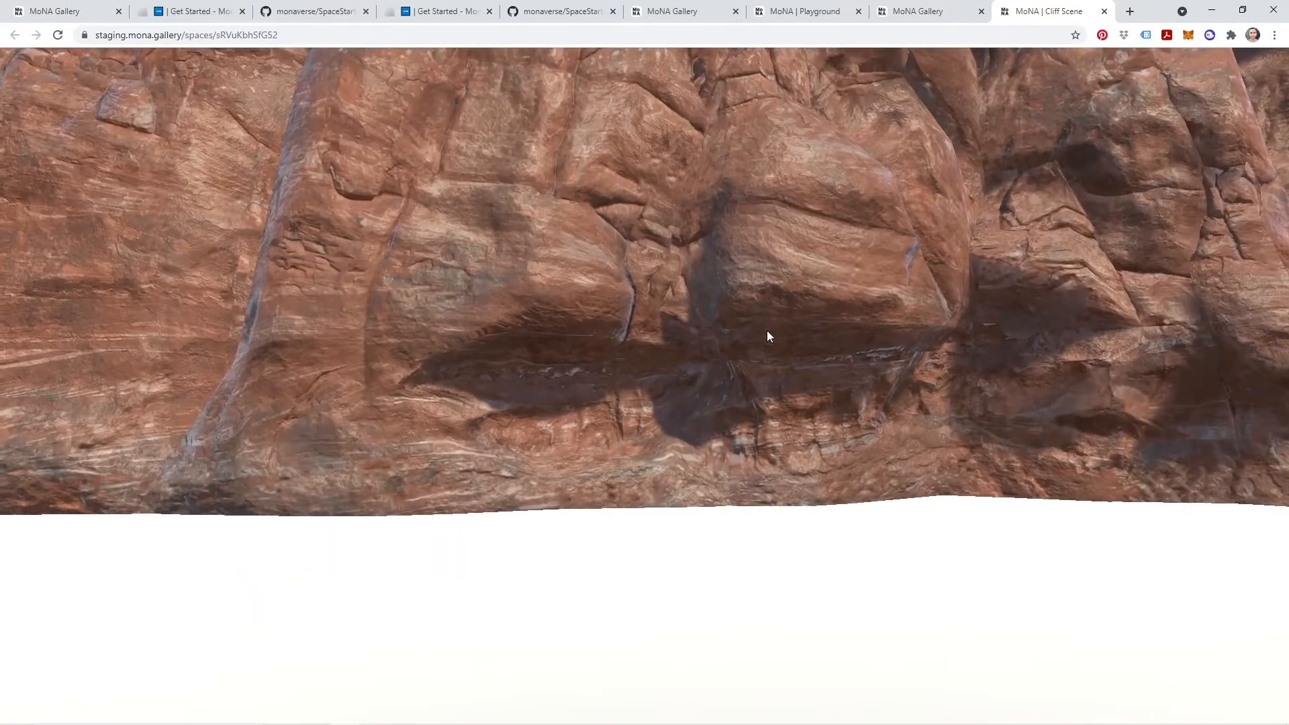
left_click(767, 331)
key("w")
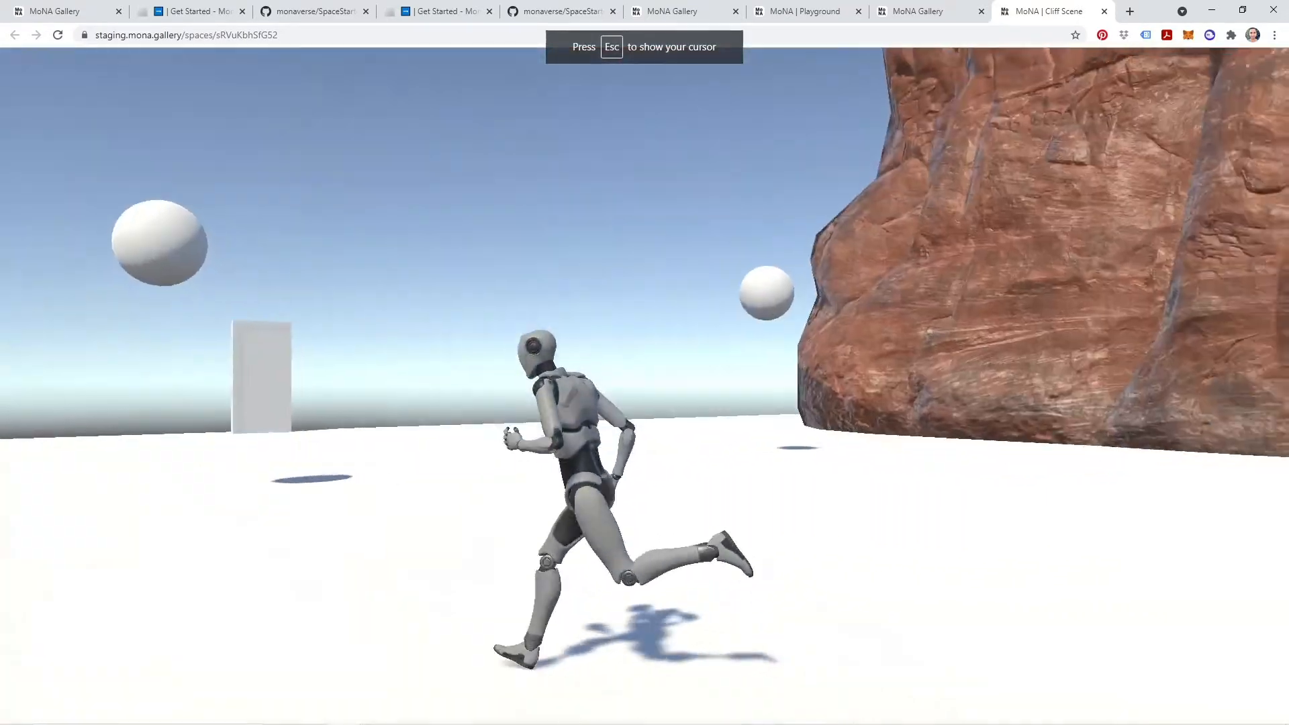
key("s")
key("d")
key("s")
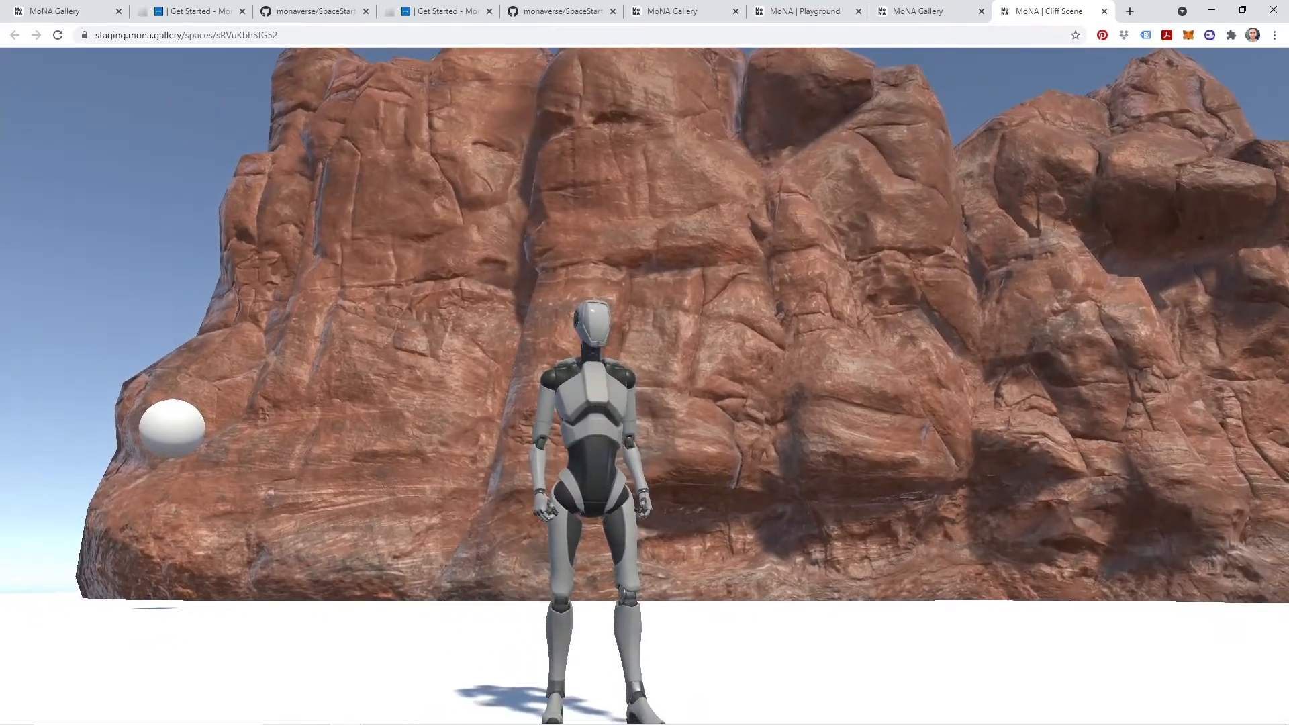
key("w")
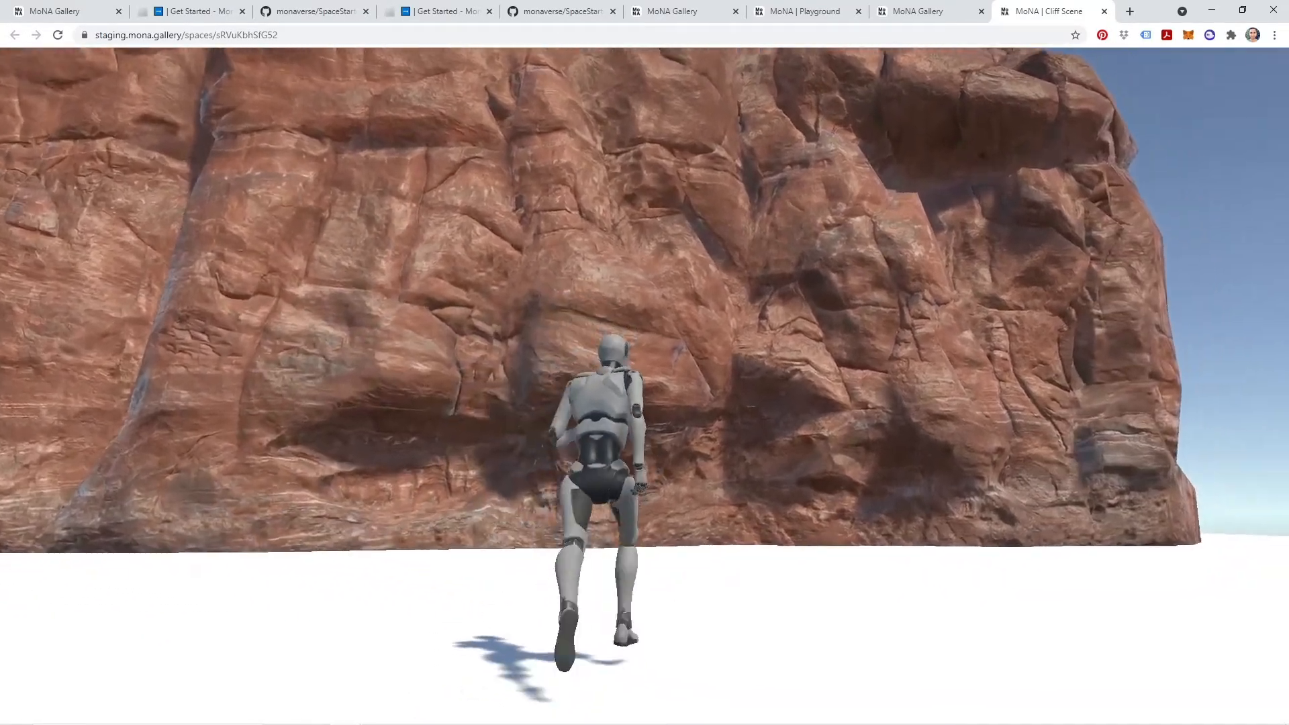
key("space")
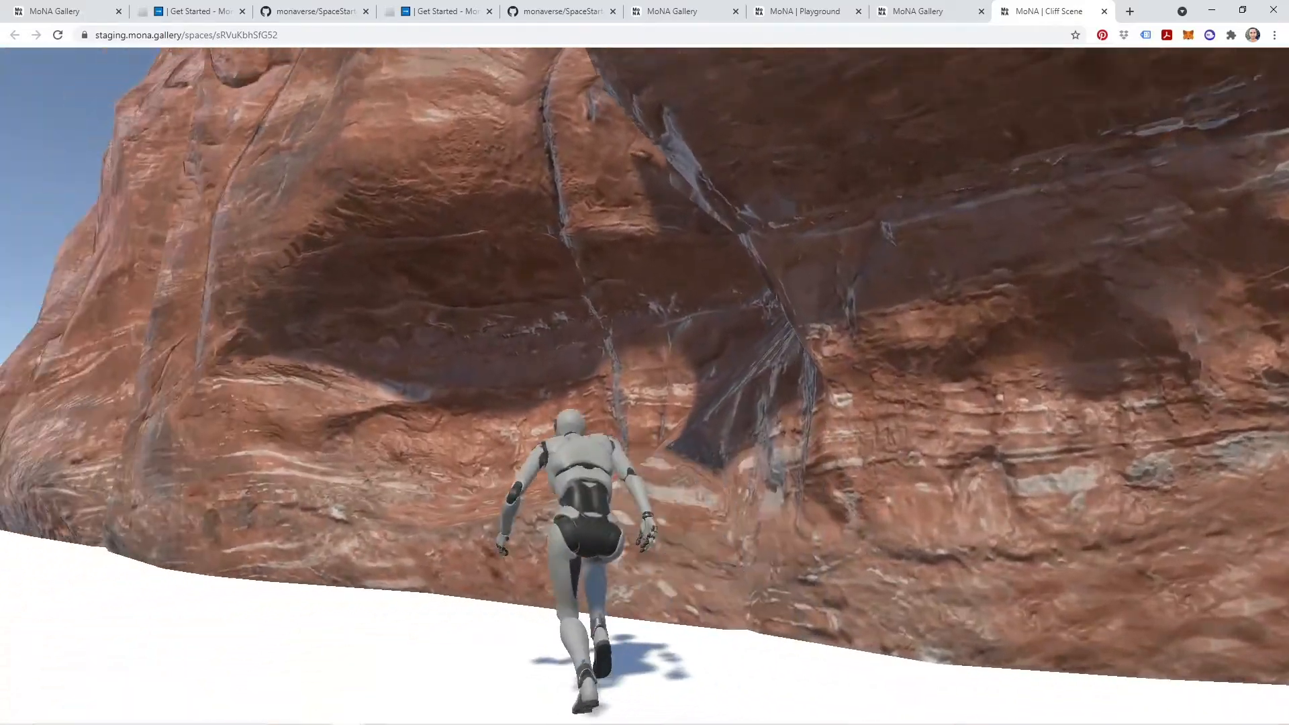
key("s")
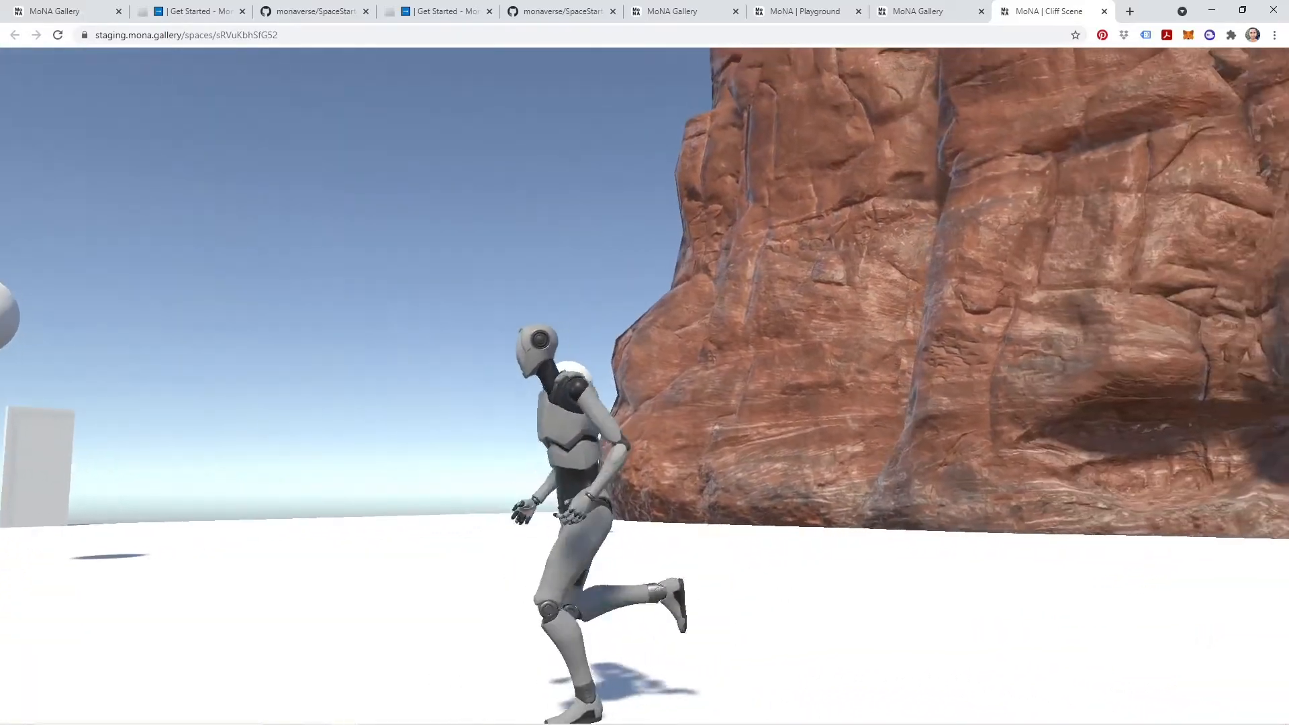
key("Escape")
- Return to the Space's draft page and look over its Artifacts and submission file sections
left_click(938, 13)
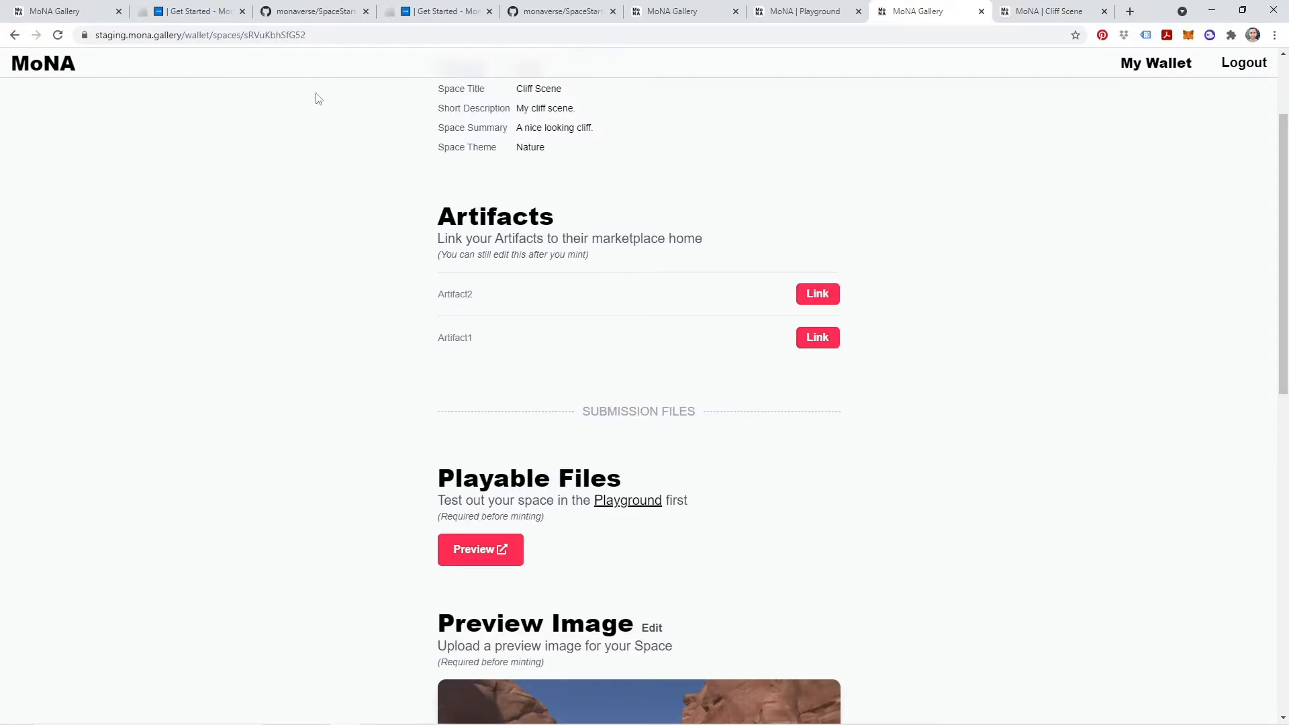
scroll(662, 231, "down", 5)
scroll(662, 230, "up", 5)
- Go back to the Cliff Scene preview, look around the cliff and highlight the preview page's web address
left_click(1051, 12)
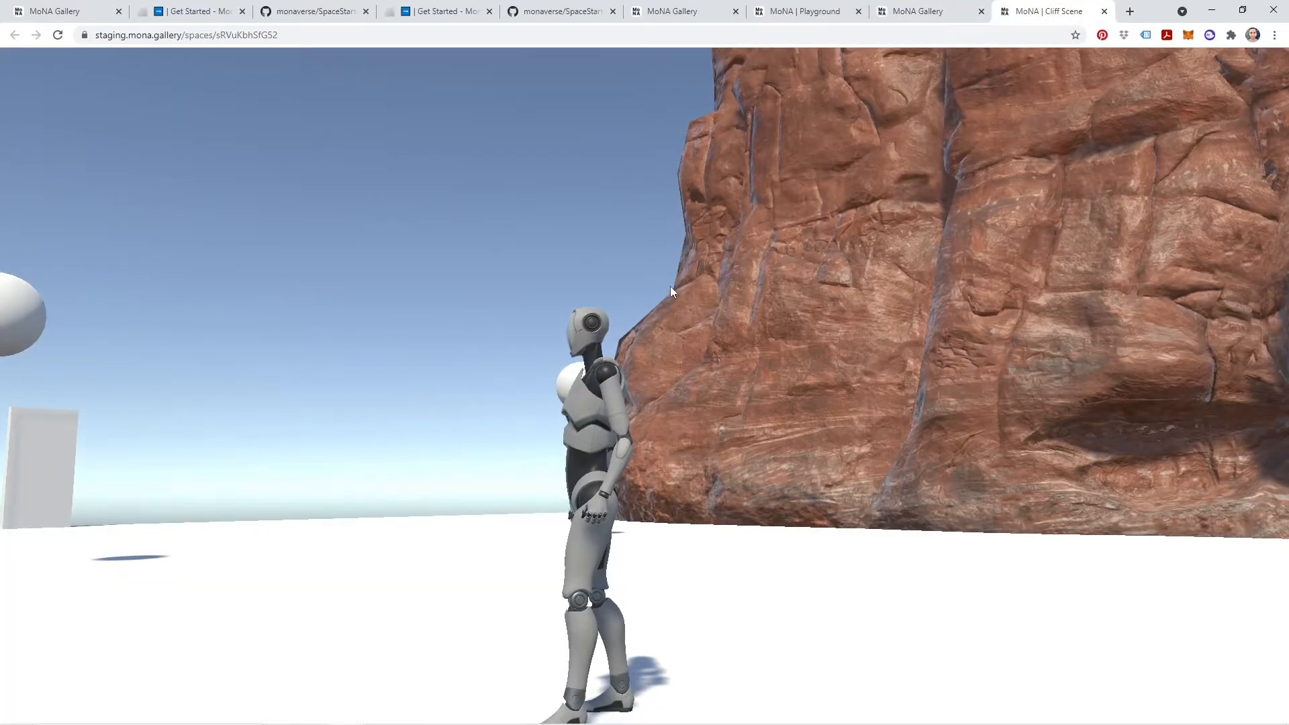
left_click(671, 288)
key("a")
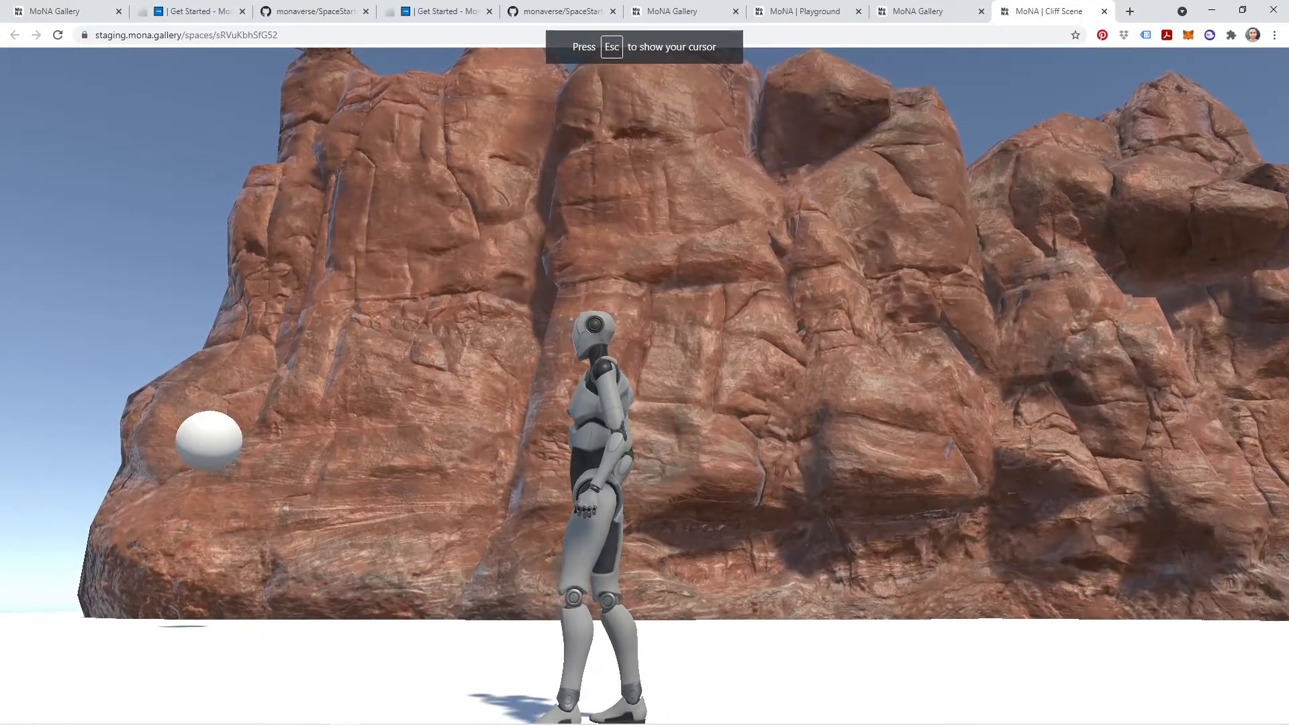
key("d")
key("Escape")
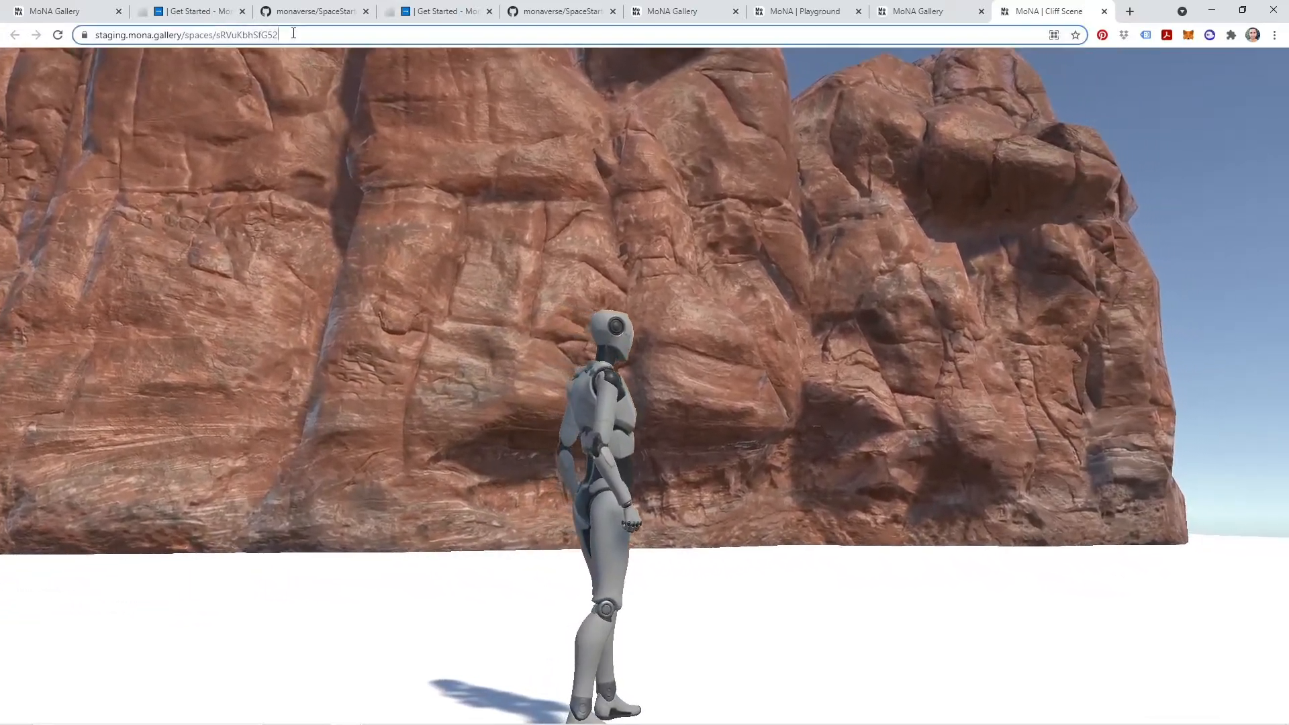
left_click(294, 34)
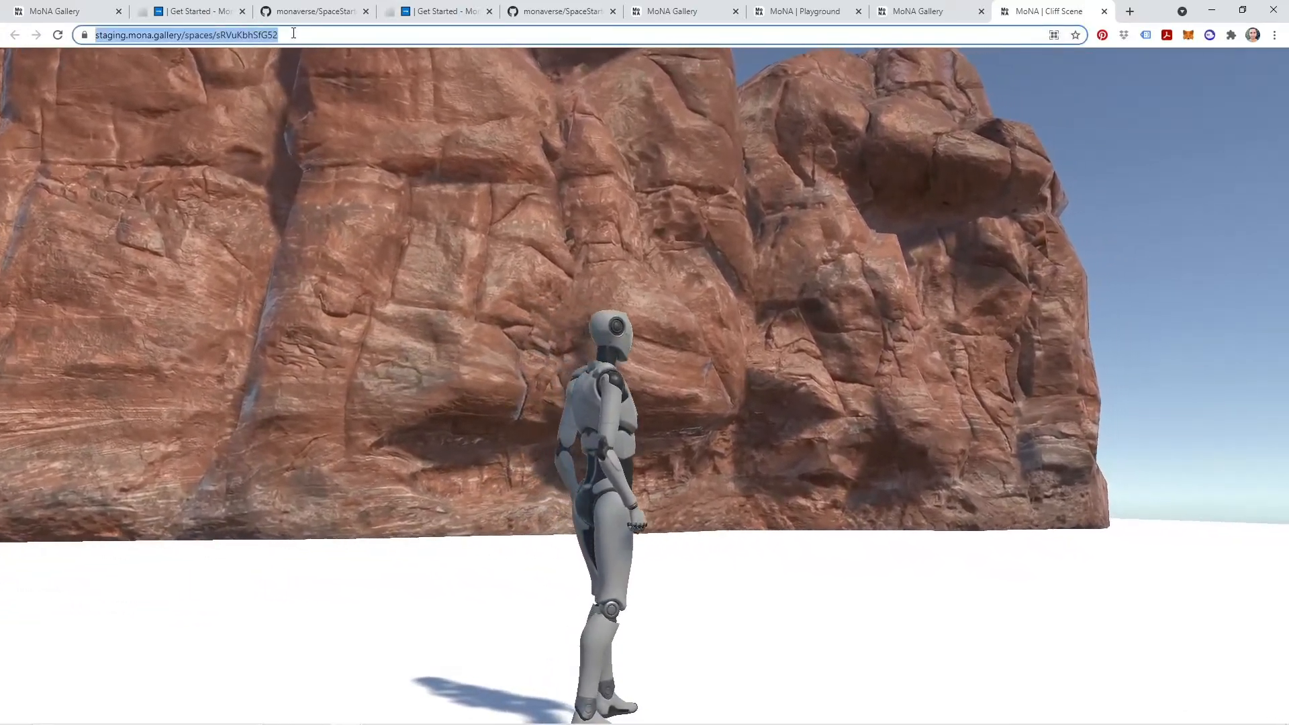
left_click(390, 201)
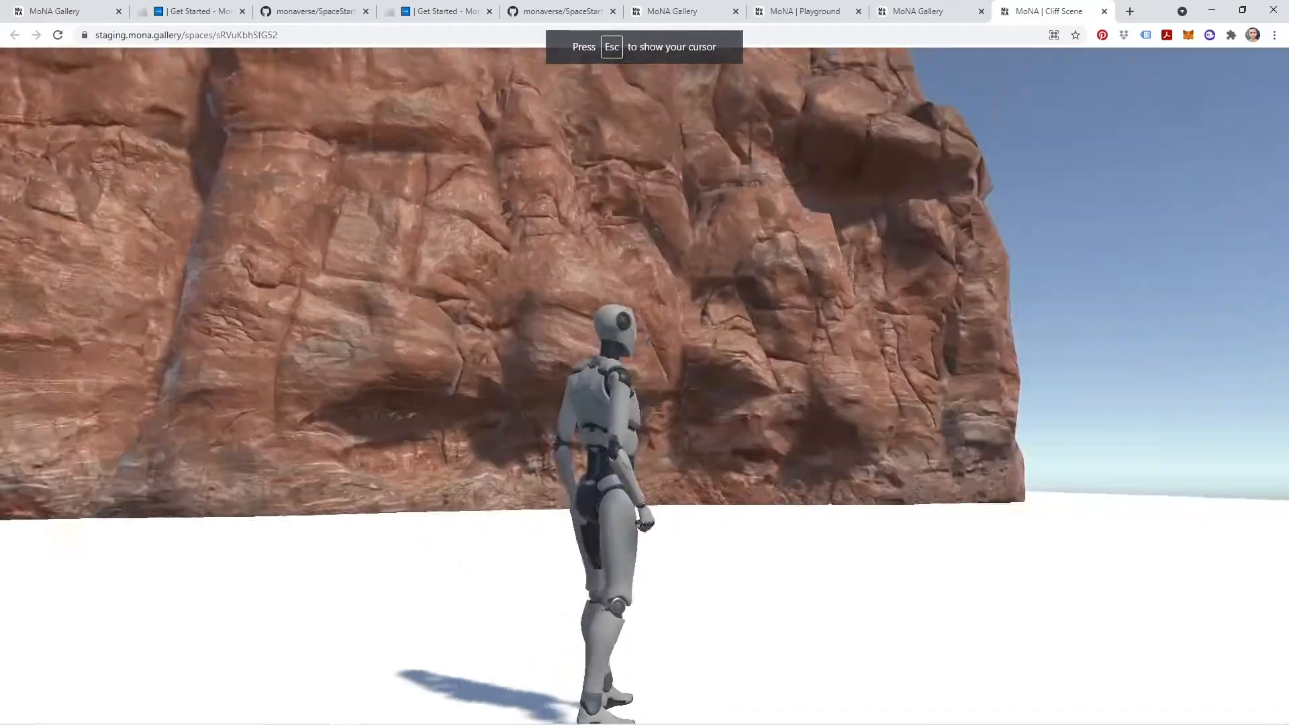
- Walk the character around the Cliff Scene preview and look at the floating spheres beside the cliff
key("w")
key("Escape")
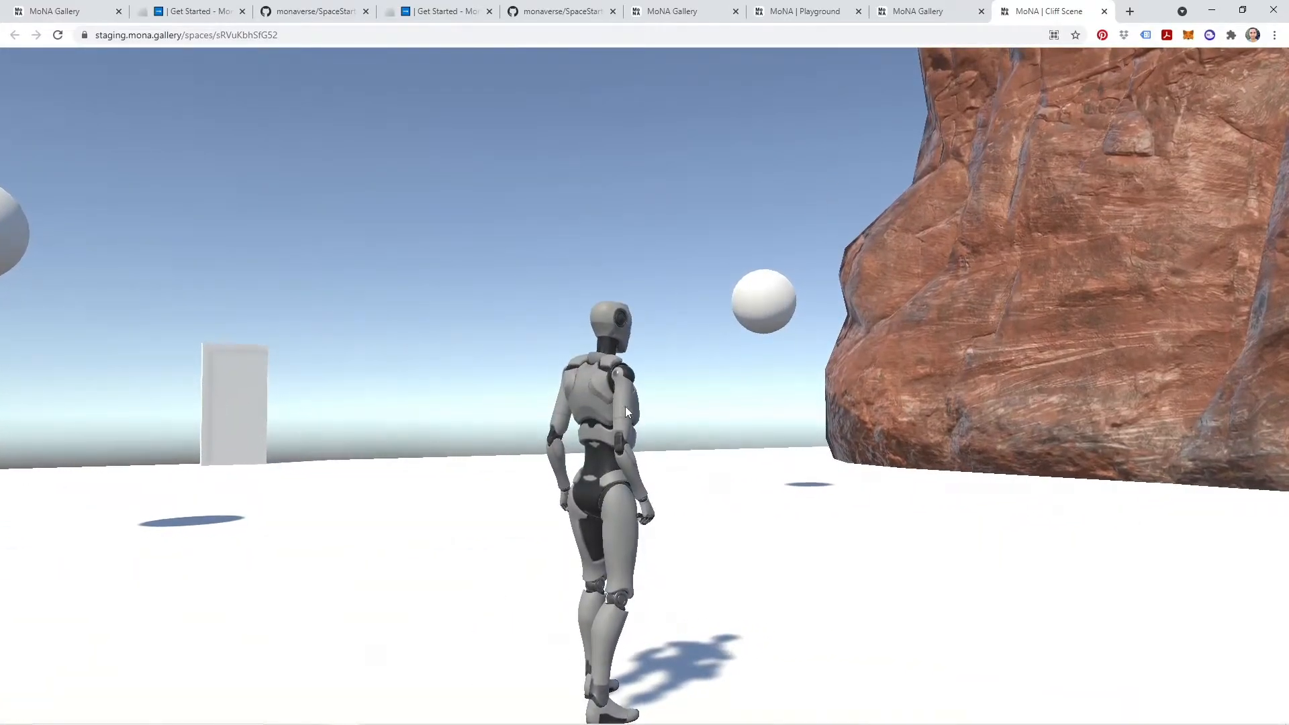
left_click(710, 394)
key("w")
key("Escape")
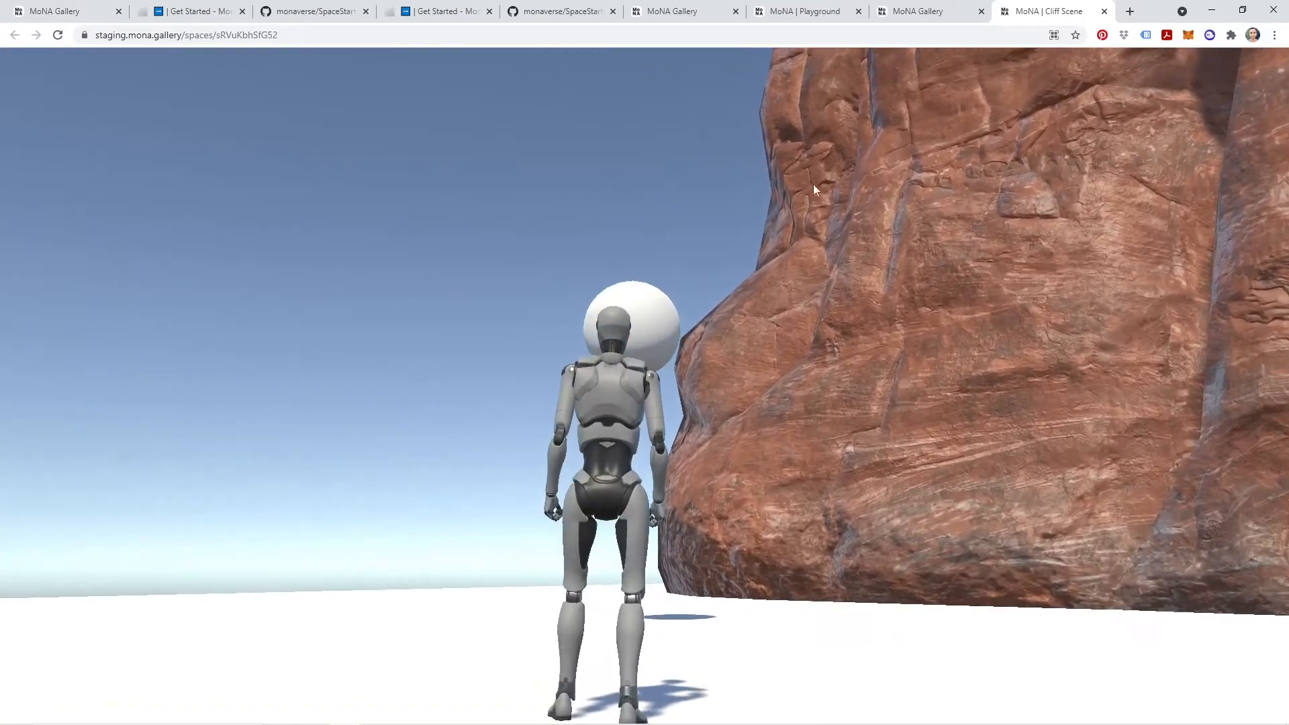
- Return to the Space's draft page and open the form for linking Artifact1
left_click(913, 11)
scroll(804, 410, "up", 3)
scroll(806, 453, "down", 1)
scroll(812, 463, "down", 1)
scroll(705, 410, "up", 2)
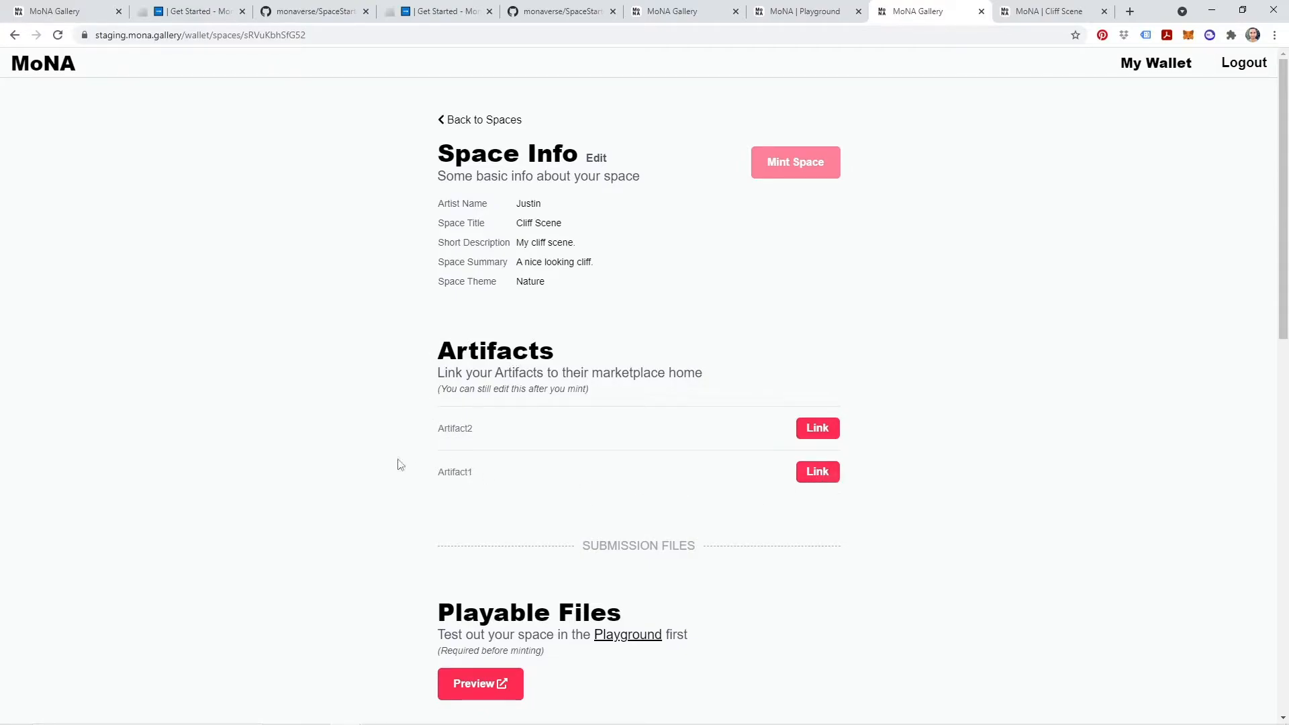
left_click(819, 472)
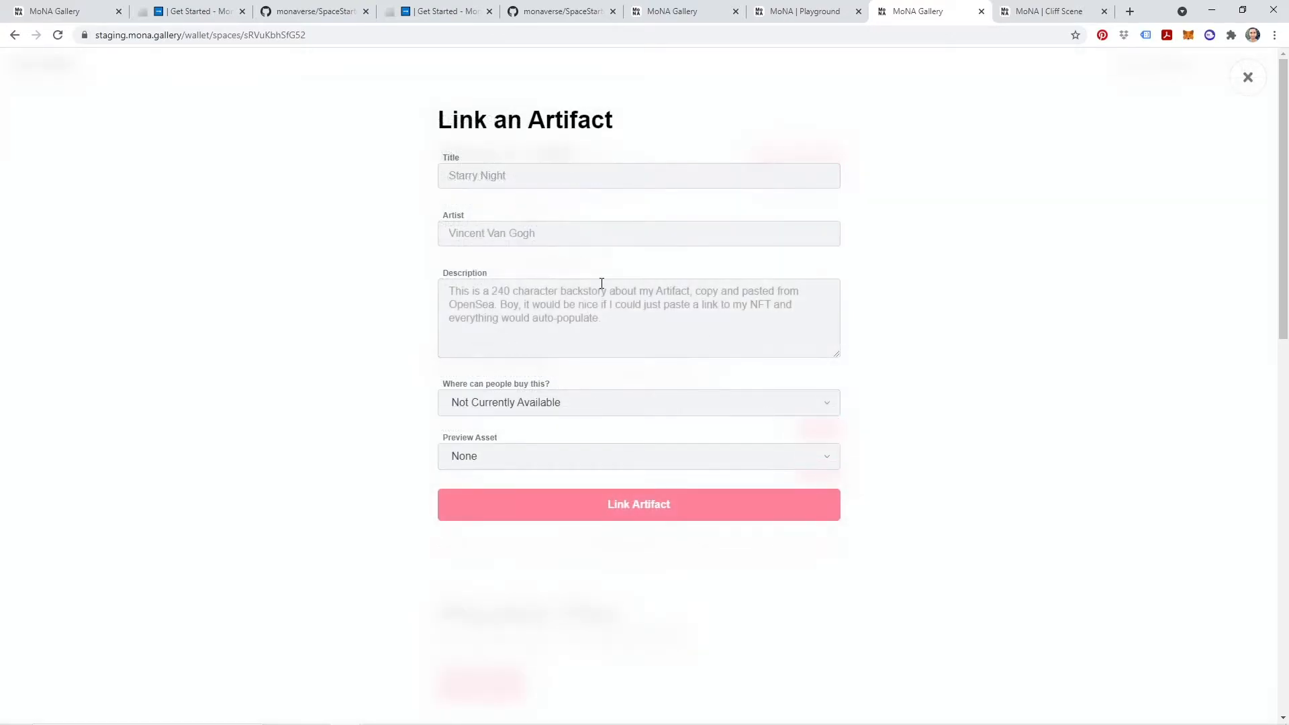
- Title the artifact "Sphere 1", enter the artist's name and describe it as "Sphere"
left_click(547, 184)
type("Sp")
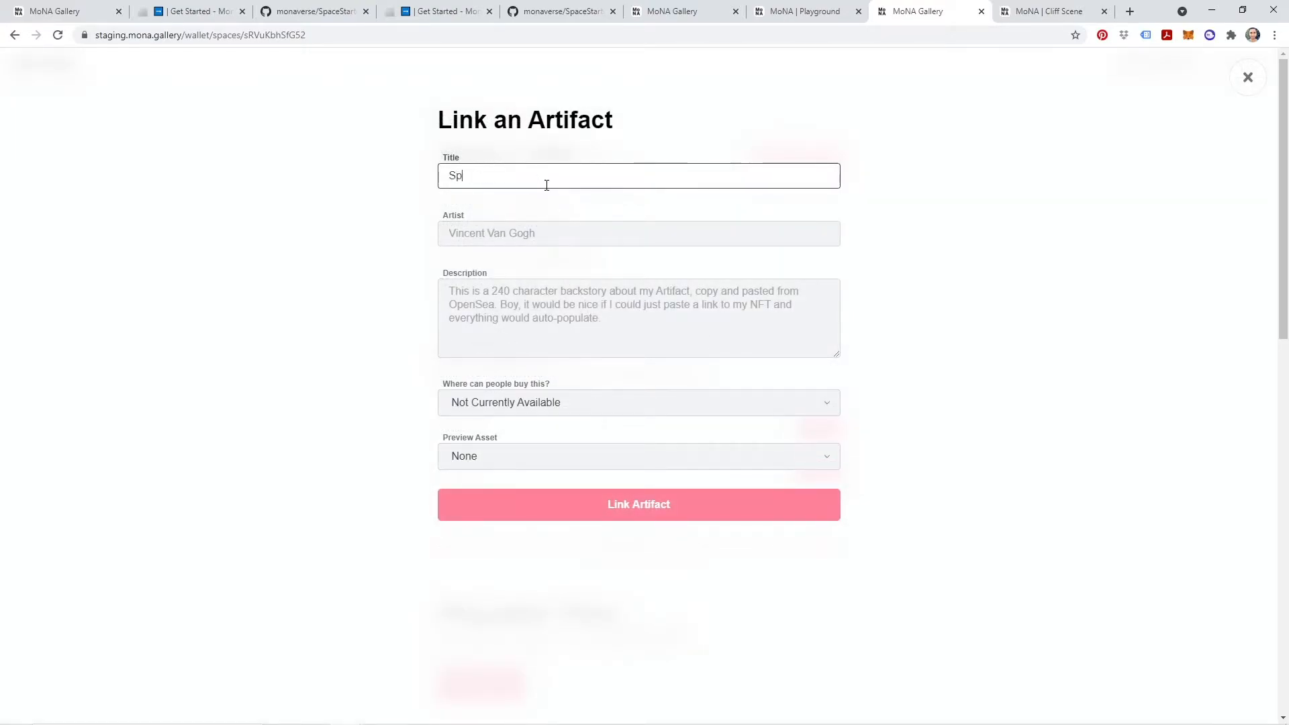
type("here 1")
left_click(500, 233)
type("Justin")
key("Tab")
type("Sp")
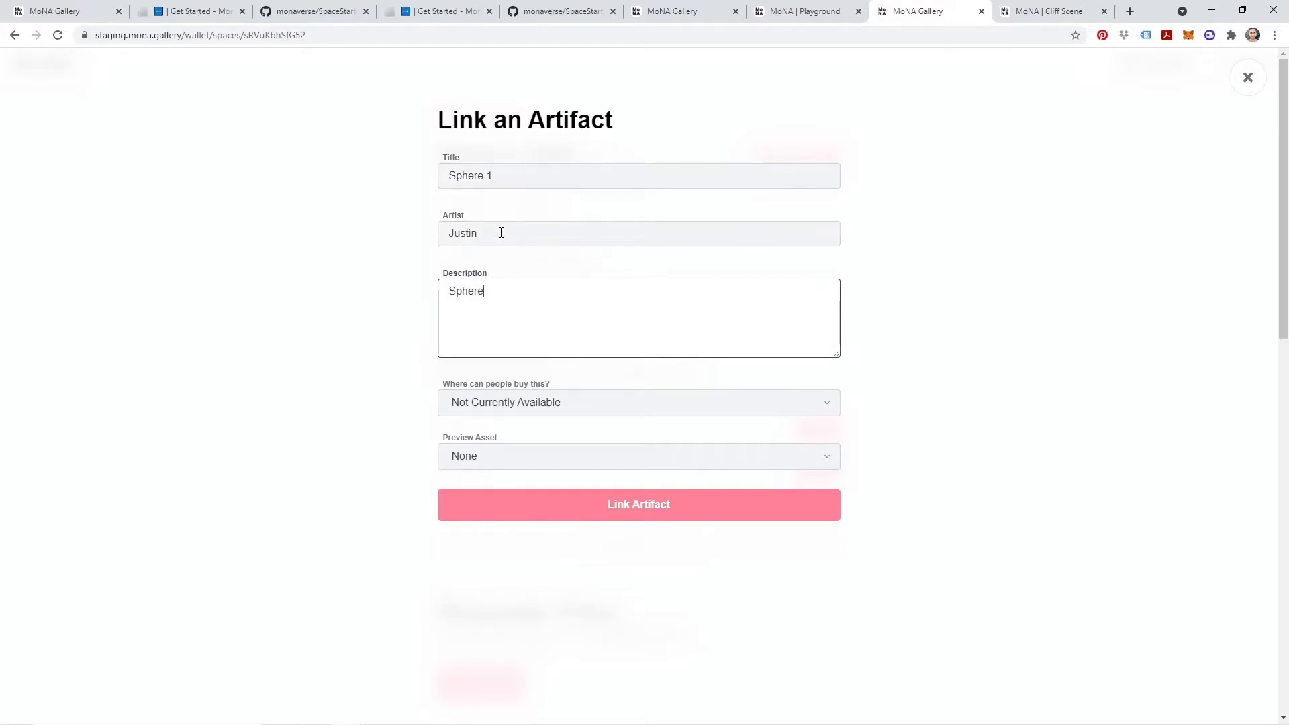
type("here")
- Set the place to buy the artifact to Opensea and paste its opensea.io asset link as the Marketplace URL
left_click(515, 404)
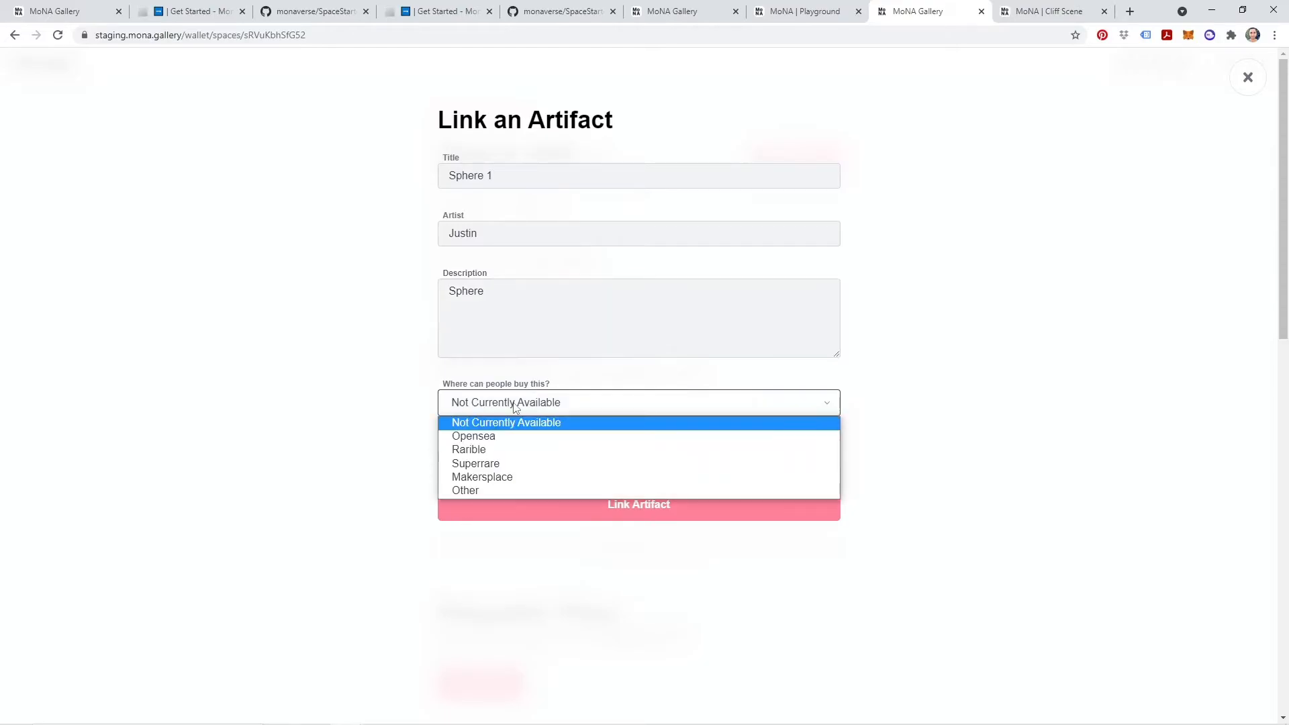
left_click(341, 416)
left_click(494, 405)
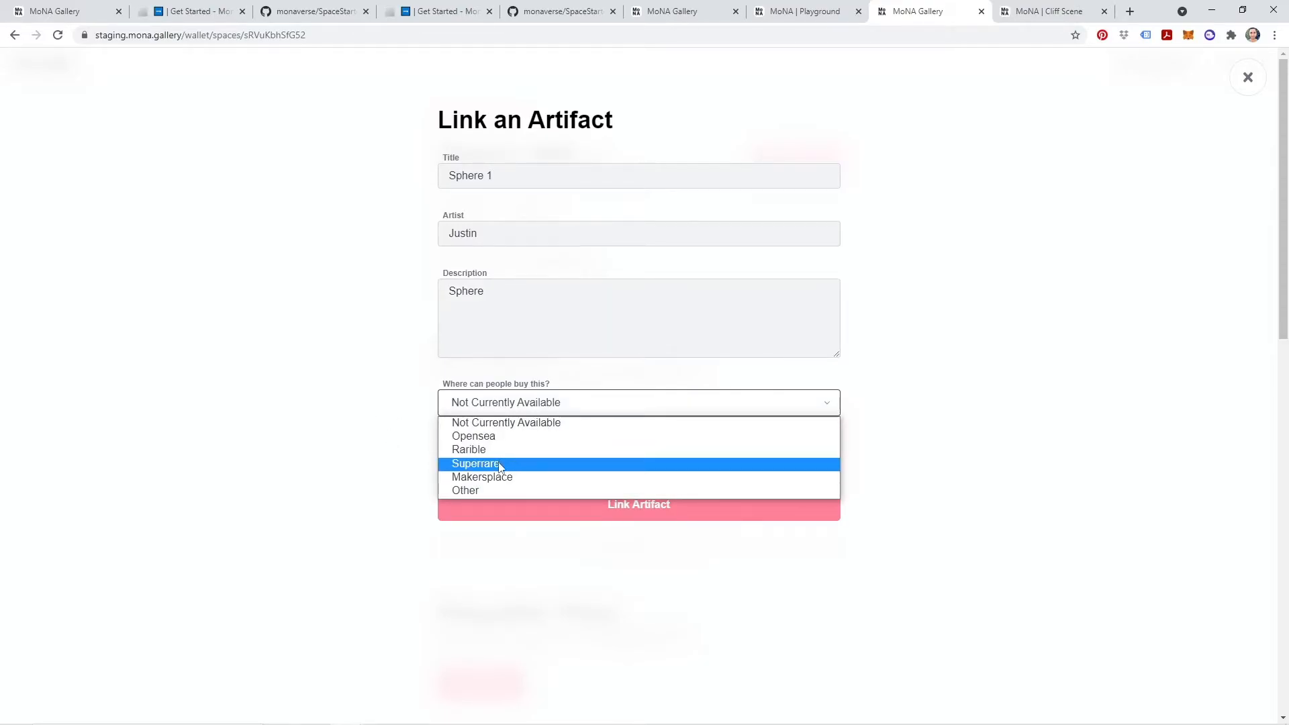
left_click(500, 465)
left_click(518, 411)
left_click(488, 433)
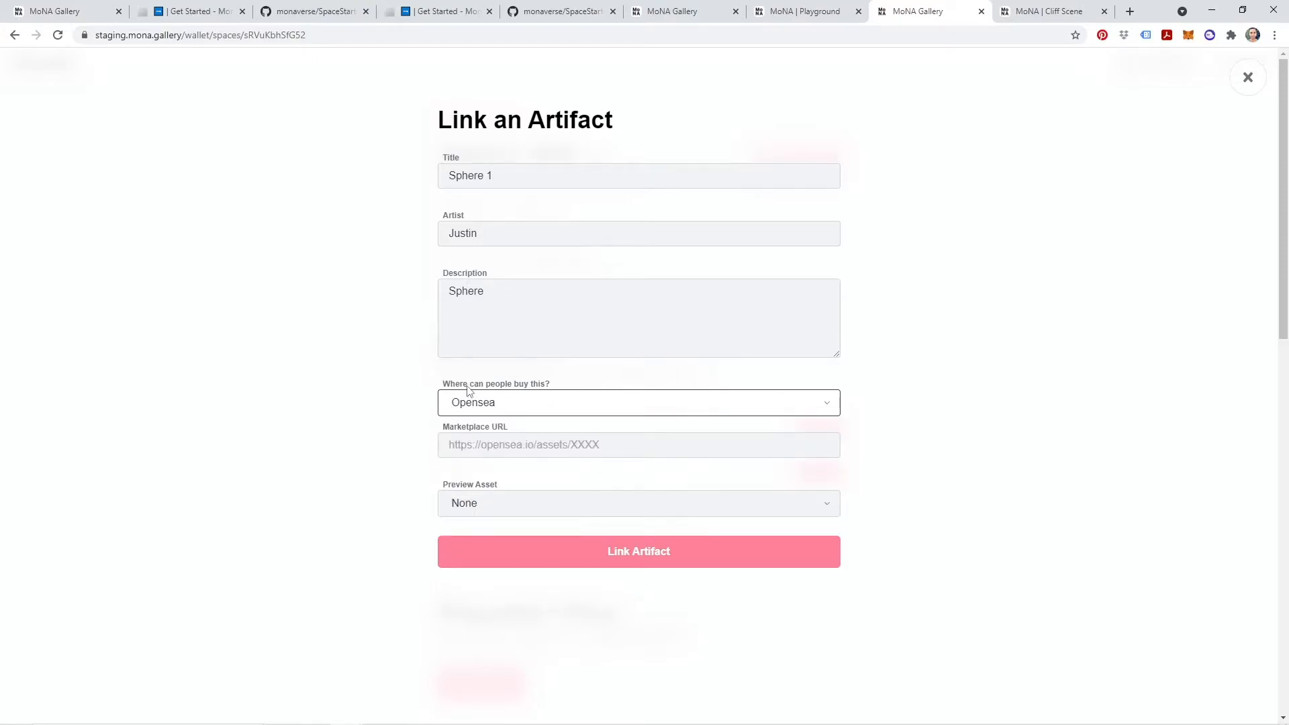
left_click(485, 444)
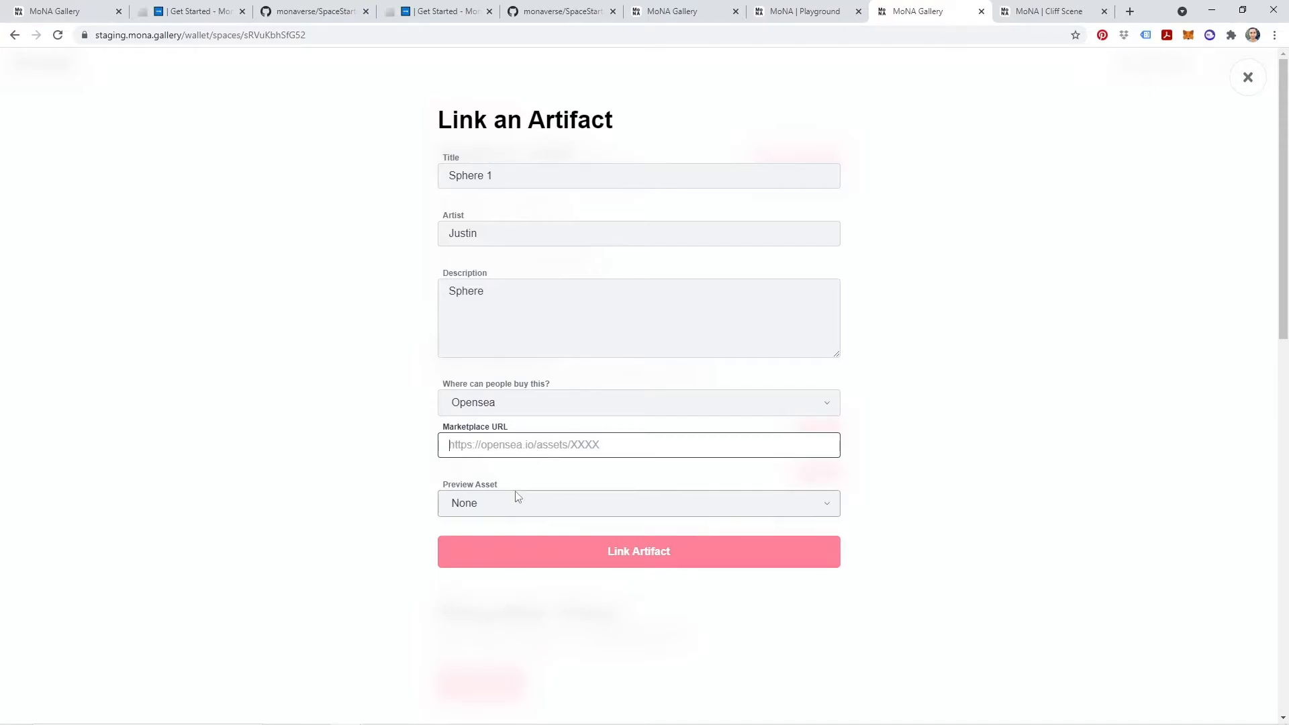
left_click(540, 506)
left_click(374, 499)
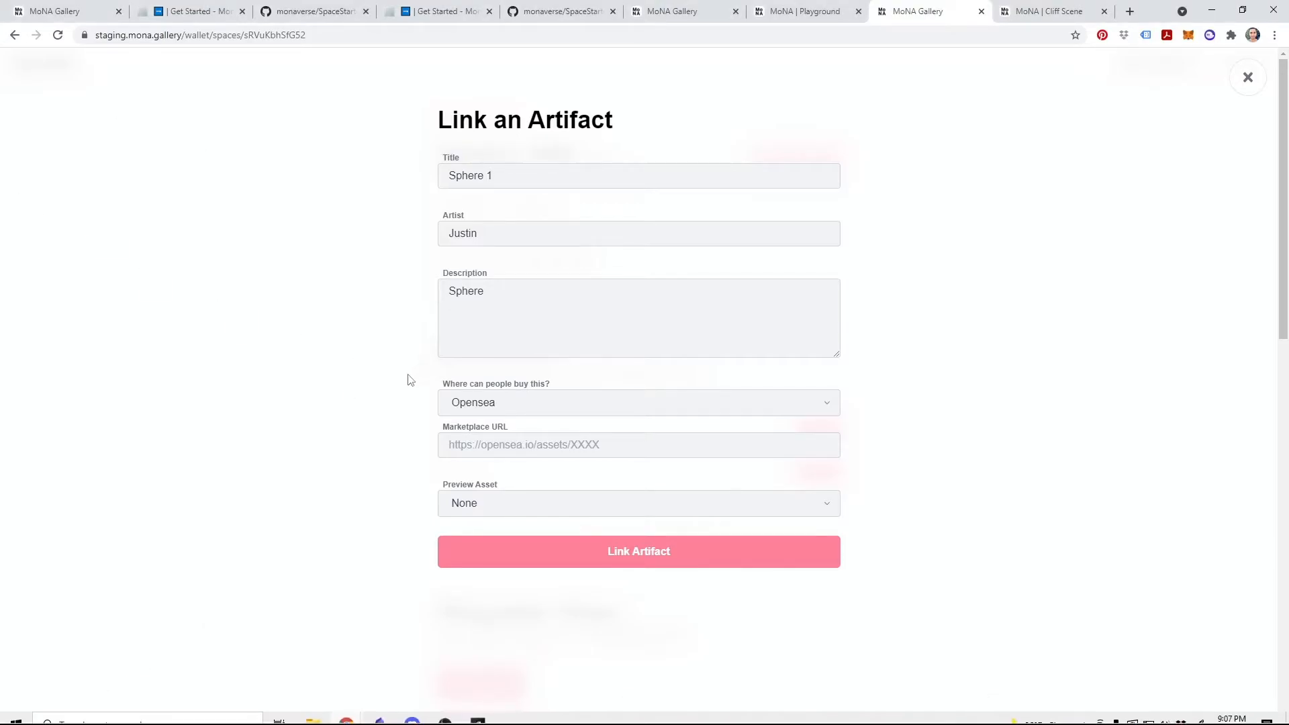
left_click(499, 449)
key("ctrl+v")
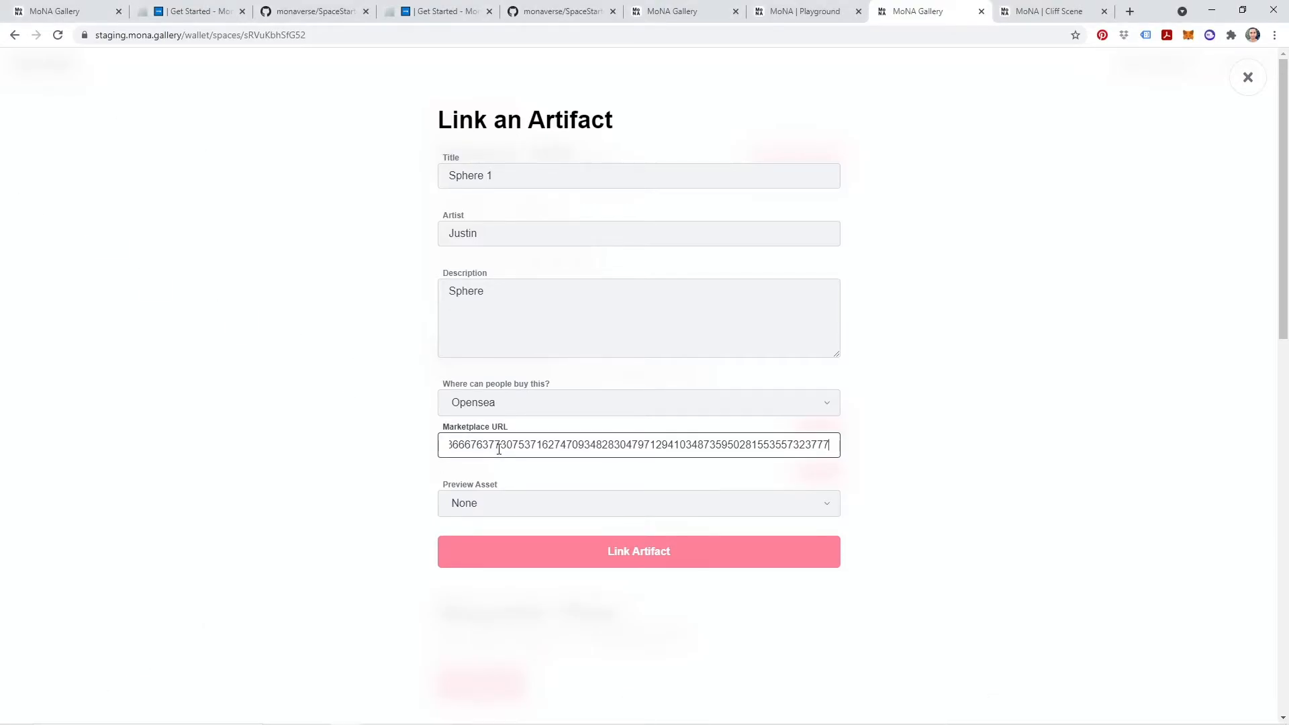
- Set the preview asset to Image/GIF, paste the lh3.googleusercontent.com image link as the preview image and link the artifact
left_click(1071, 455)
left_click(635, 505)
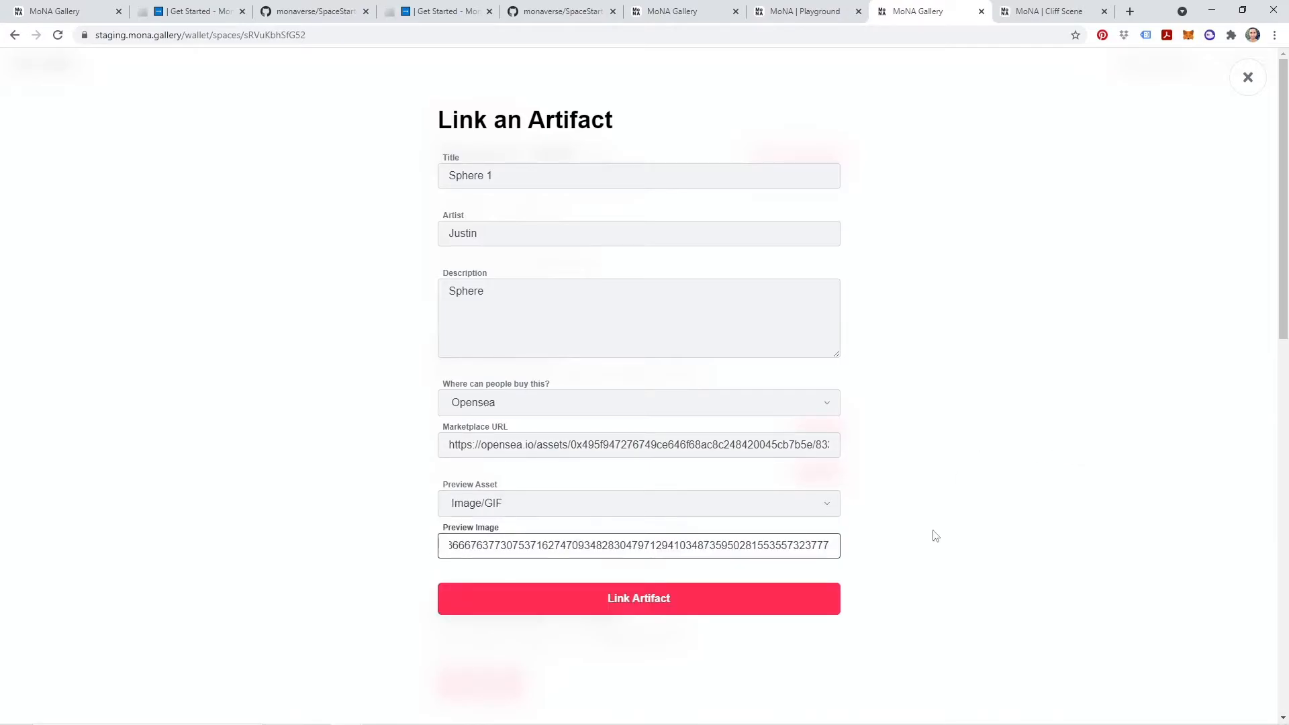
left_click(1016, 545)
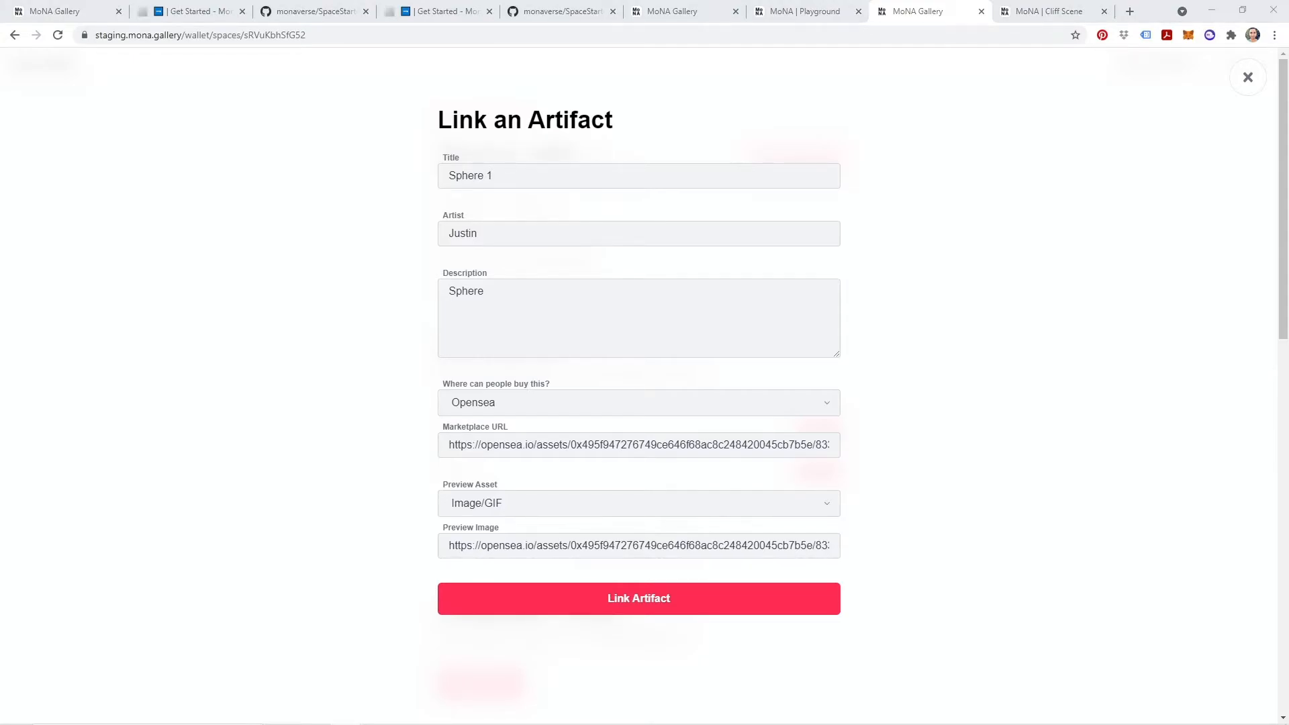
left_click(585, 546)
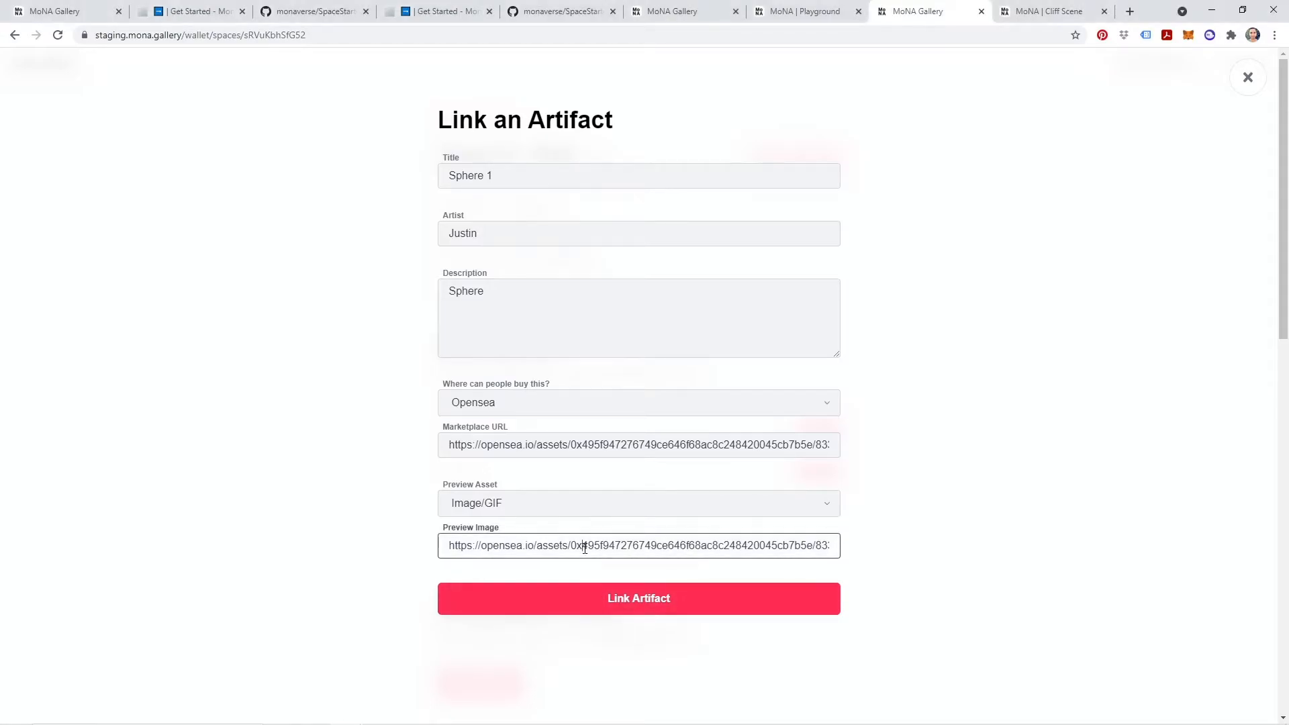
key("ctrl+a")
key("ctrl+v")
left_click(940, 568)
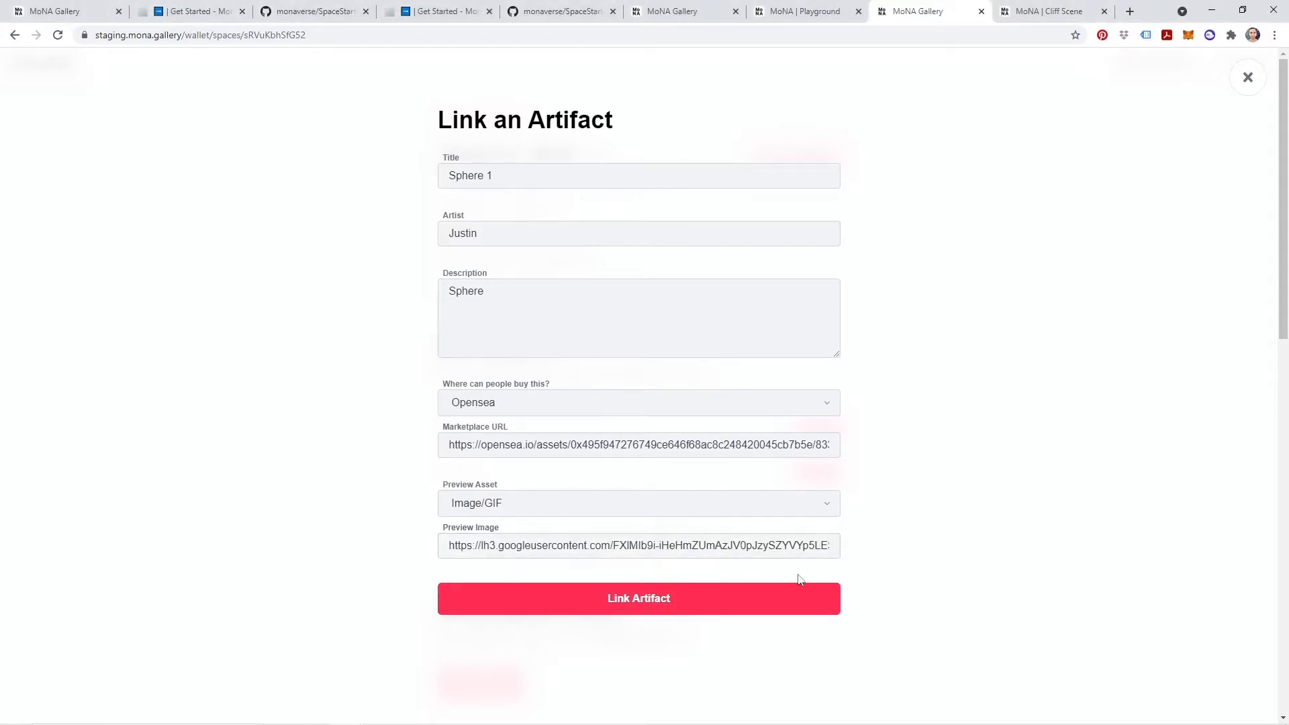
left_click(644, 600)
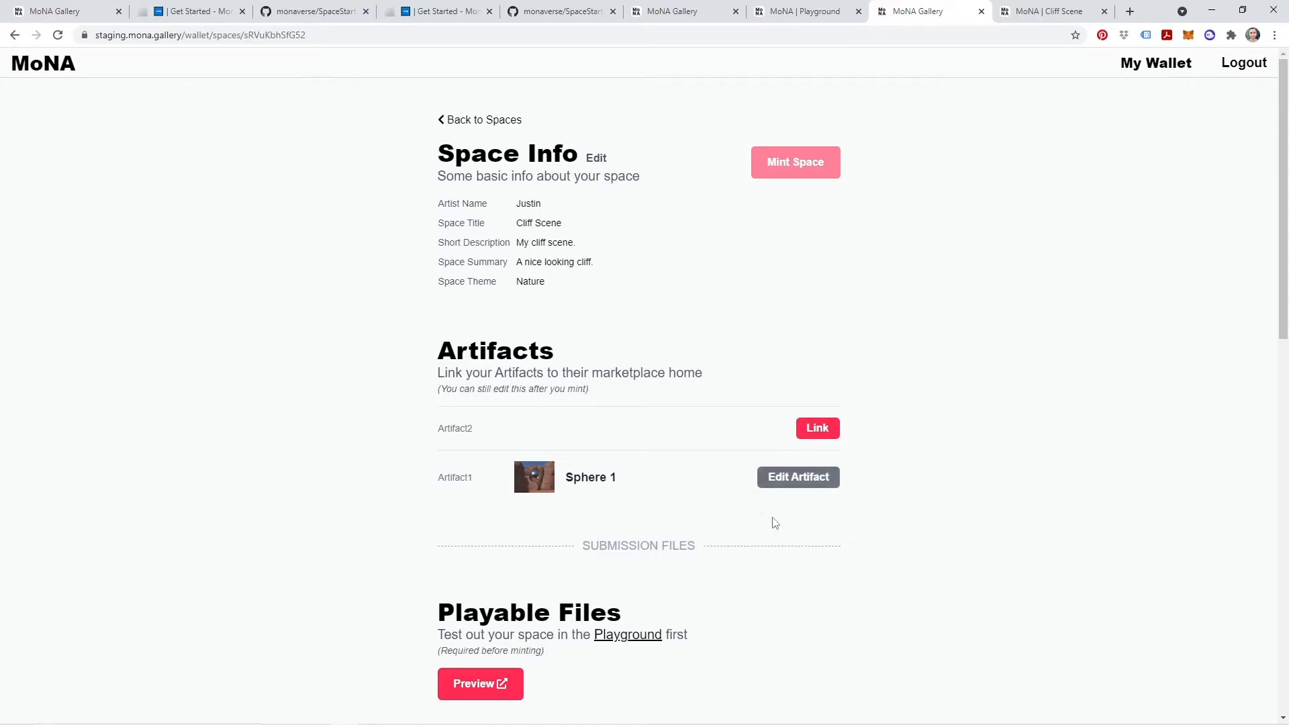
- Open a fresh preview of the playable files, close the old one and run toward the spheres in third-person view
scroll(725, 540, "down", 2)
left_click(483, 549)
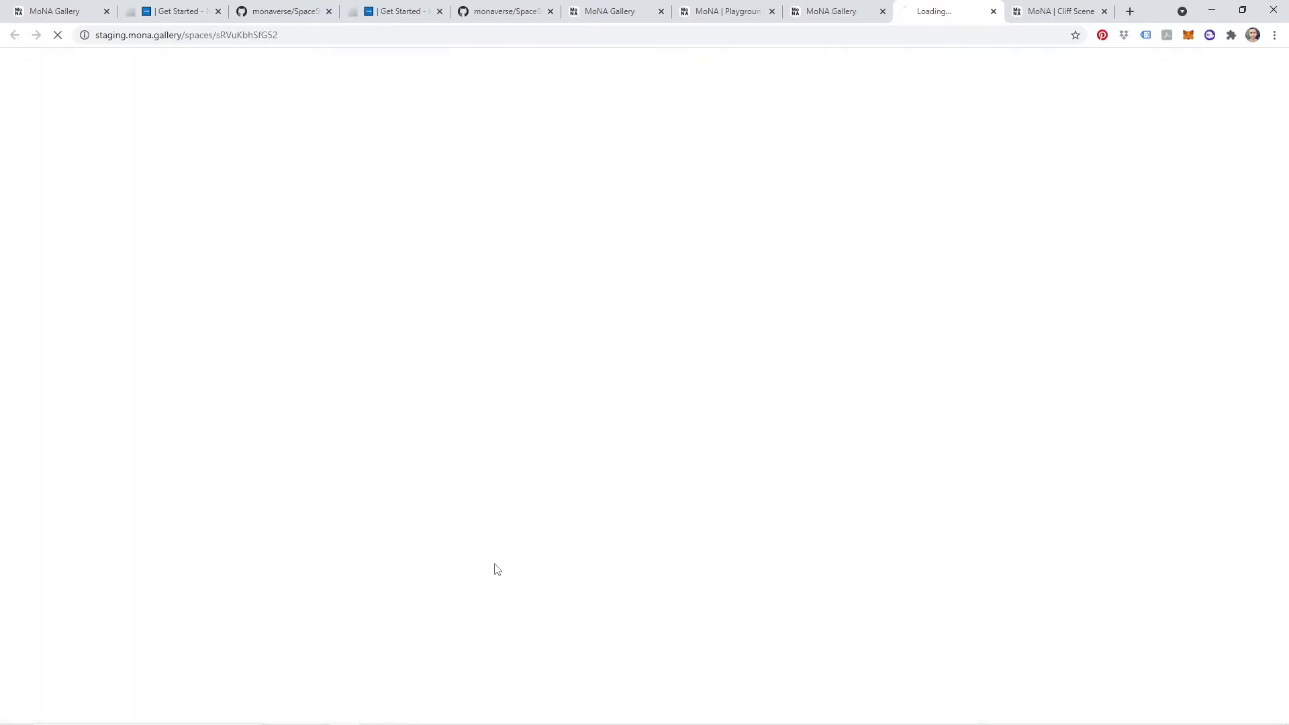
left_click(1105, 11)
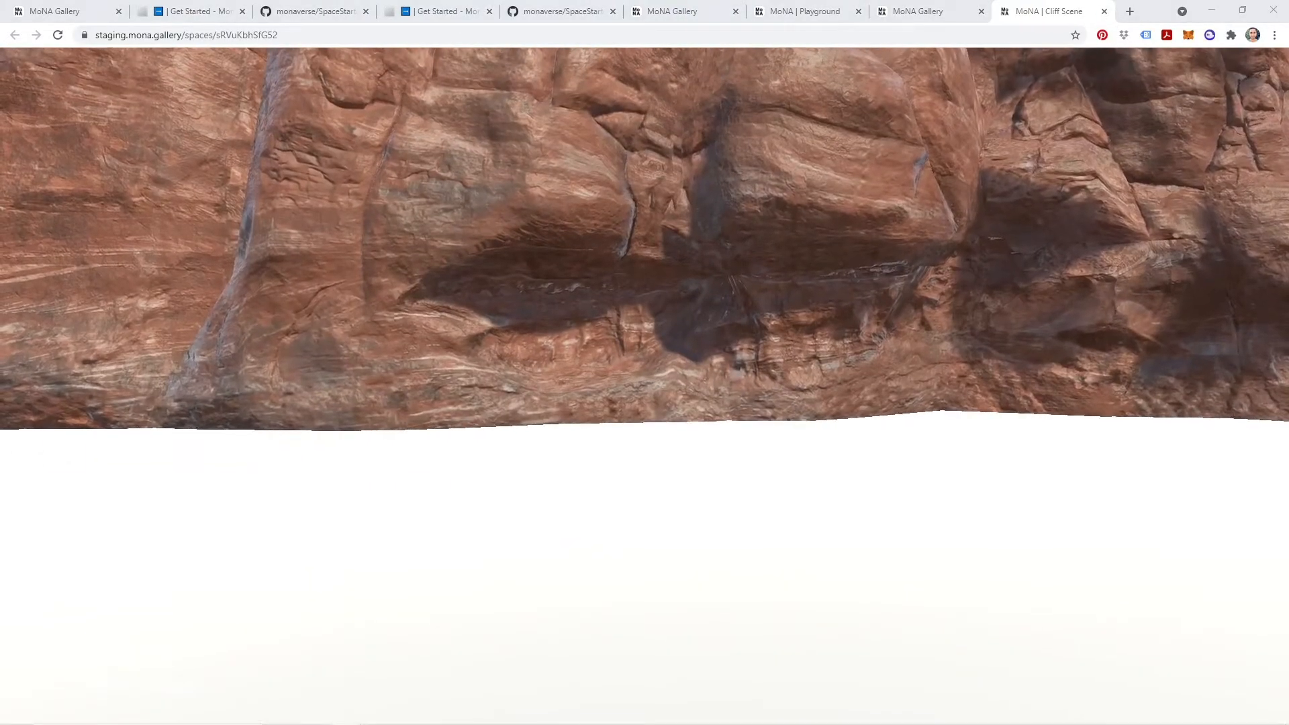
left_click(987, 624)
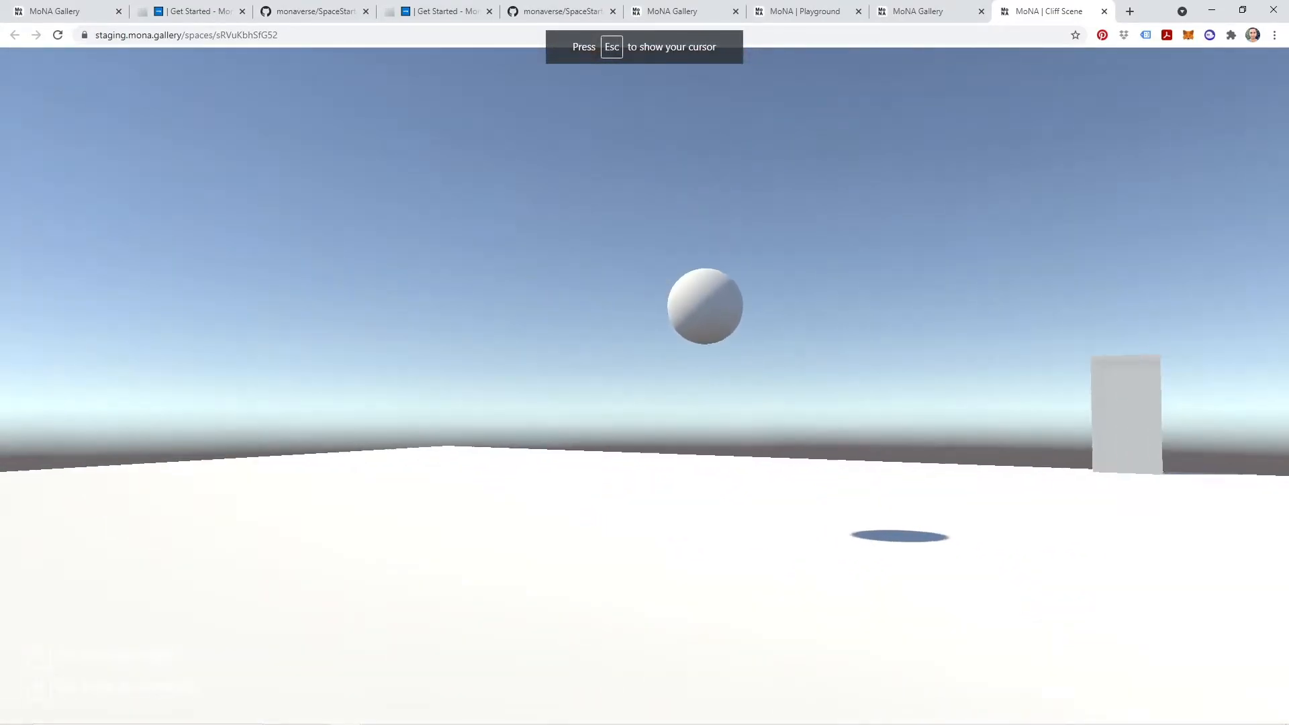
key("v")
key("w")
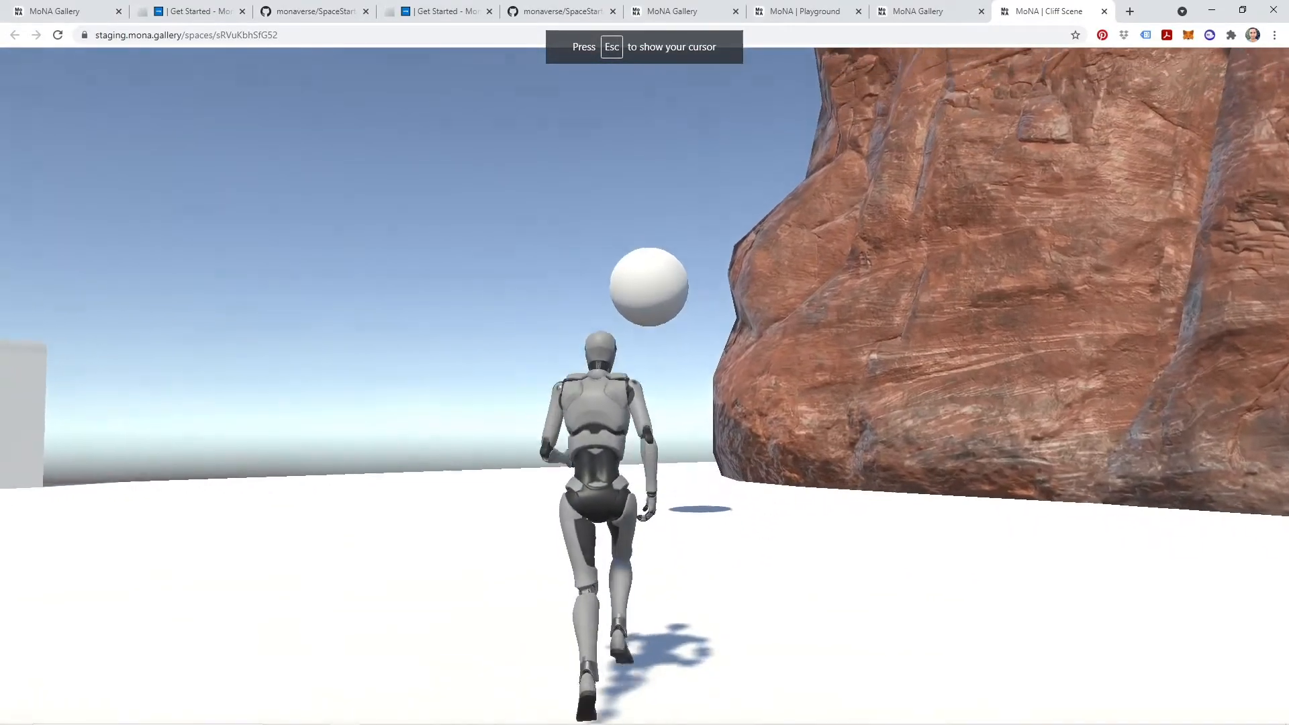
key("a")
key("w")
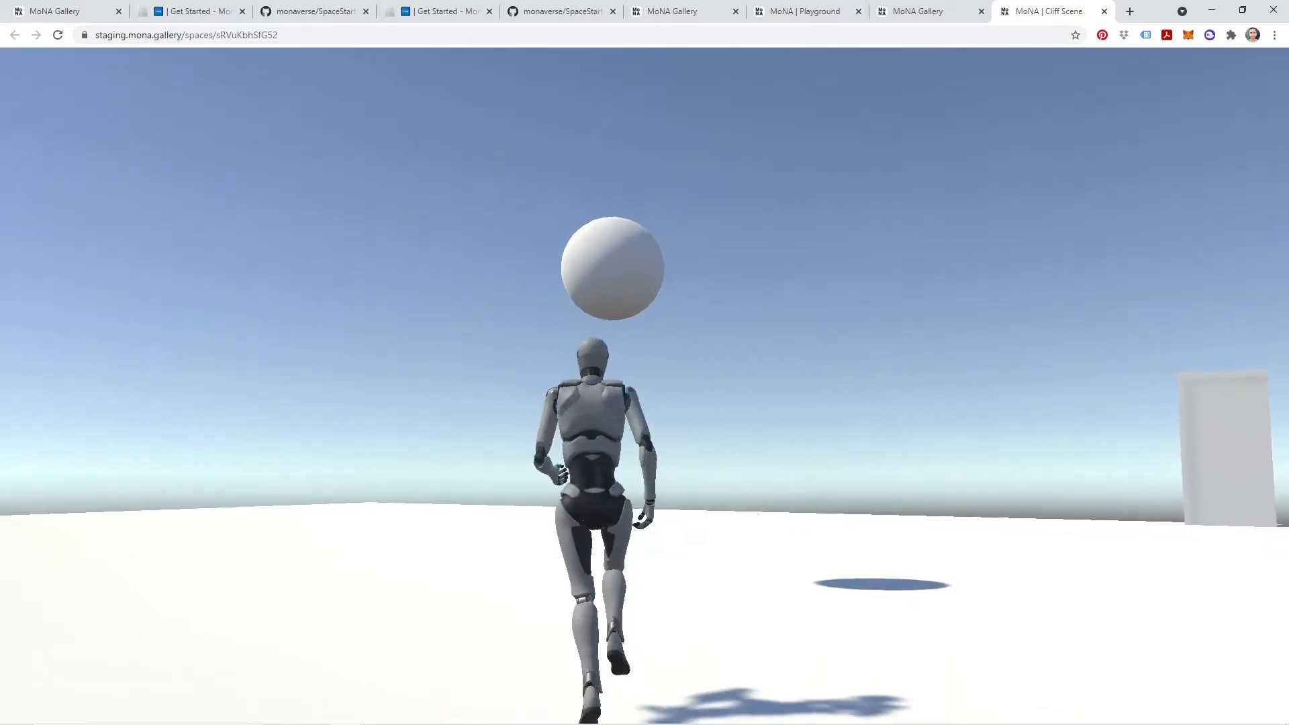
key("d")
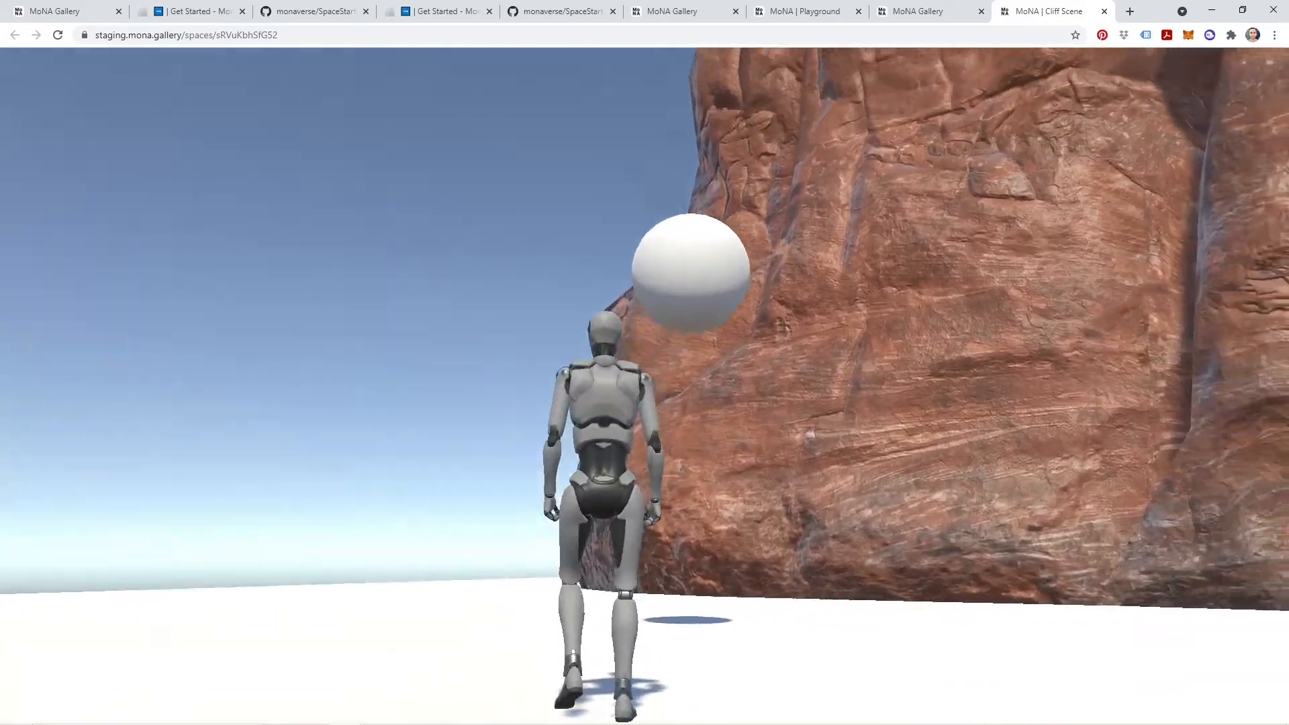
- Jump and move the character beneath the floating sphere away from the cliff to bring up its artifact card
key("space")
key("s")
key("a")
key("w")
key("space")
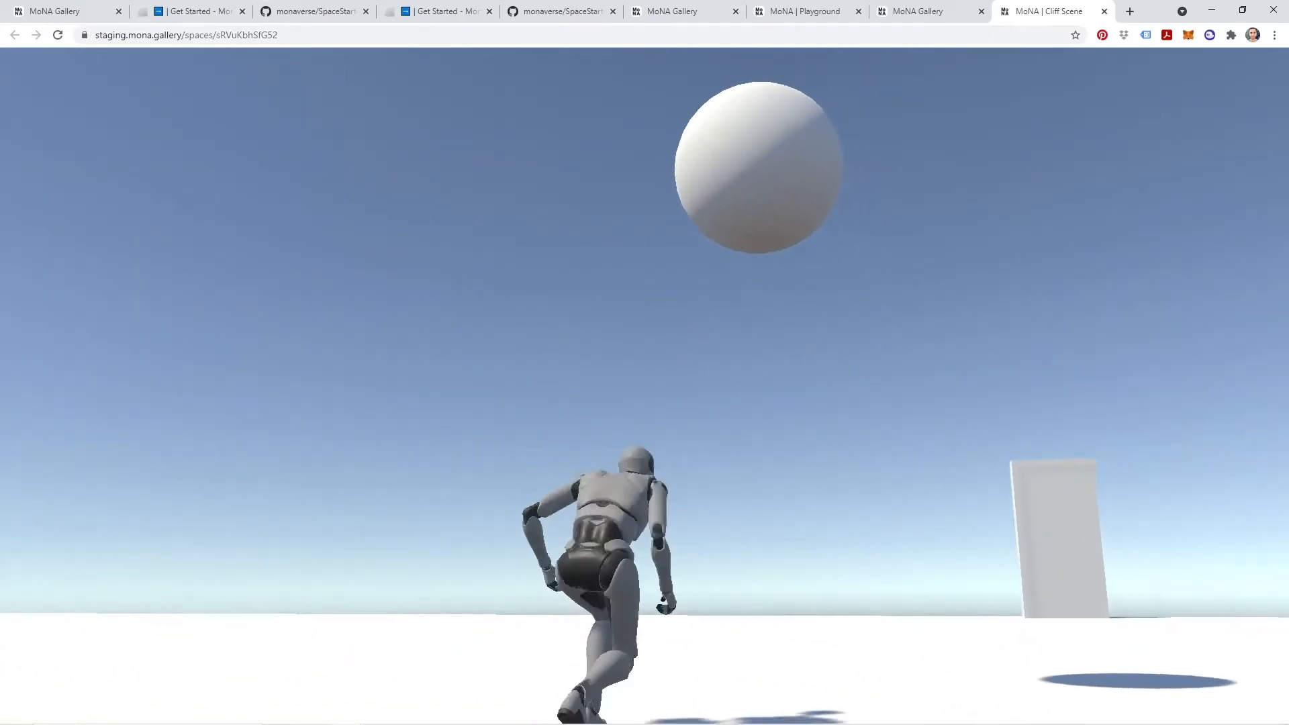
key("space")
key("w")
key("s")
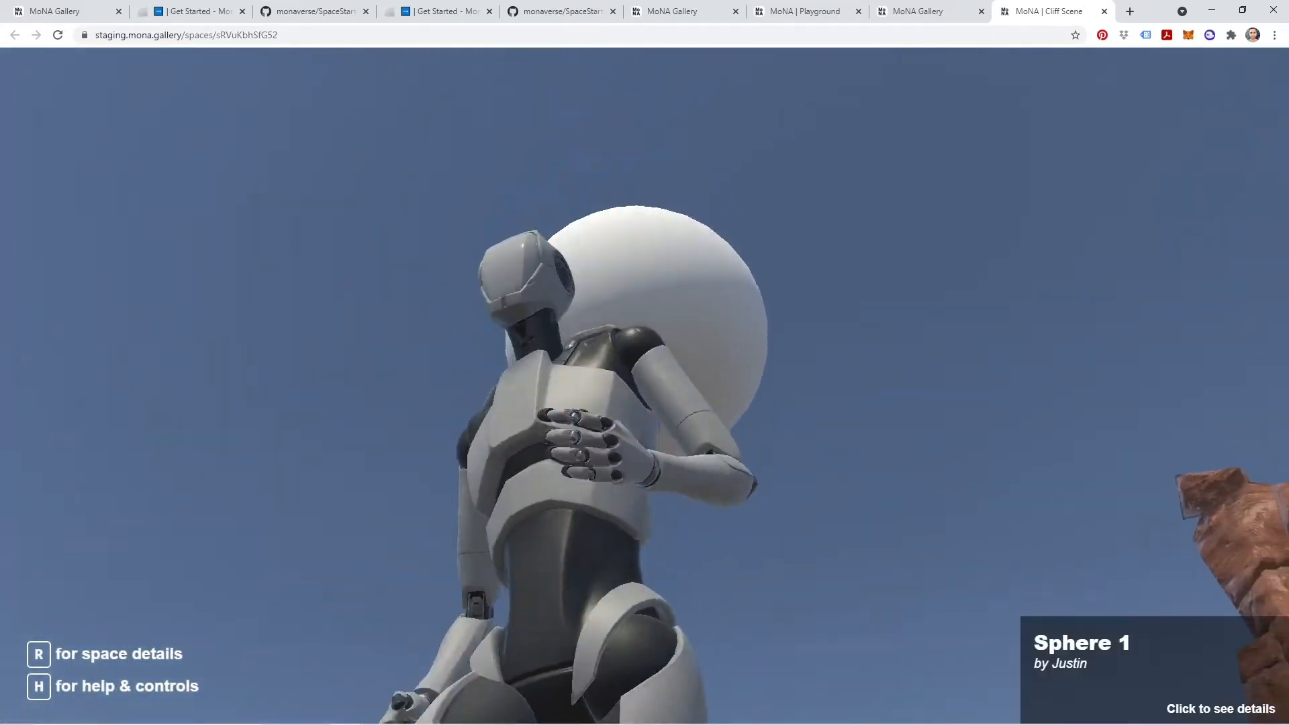
key("w")
key("s")
key("w")
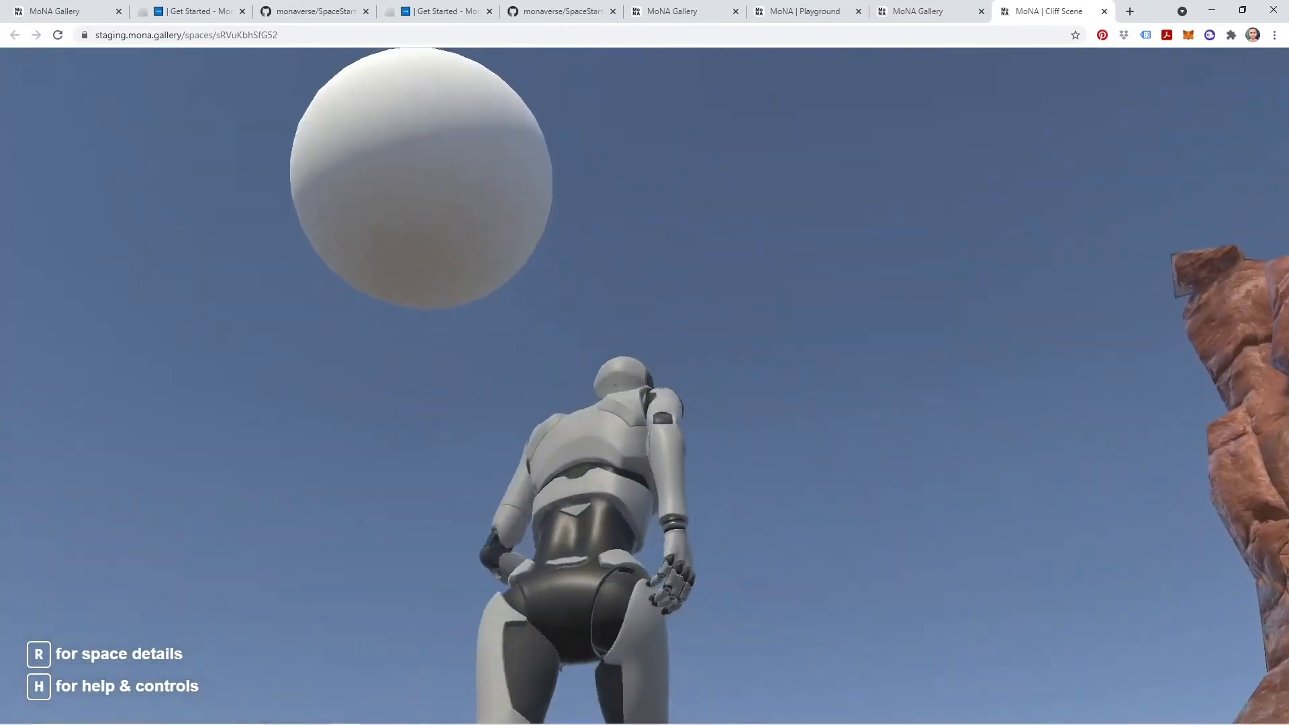
- Look up at this sphere from several spots and run to the sphere by the cliff to check it too
key("d")
key("a")
key("w")
key("s")
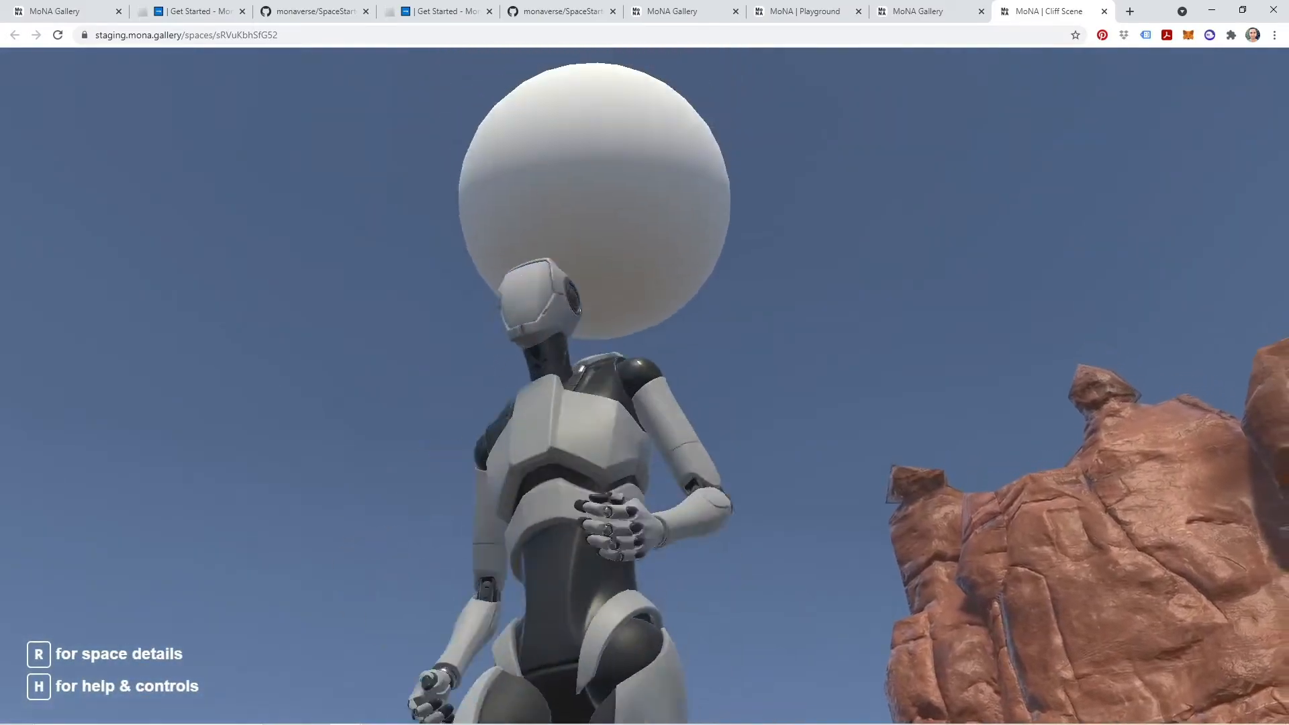
key("w")
key("w")
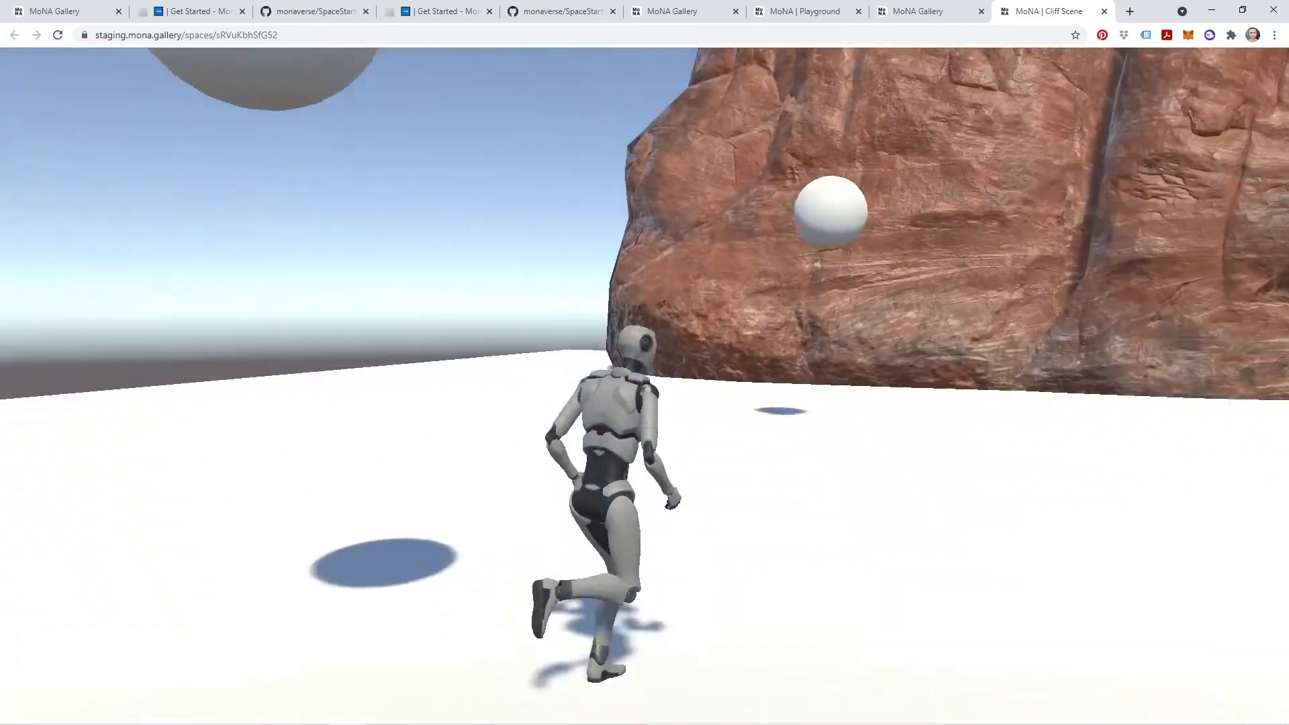
key("d")
key("w")
key("s")
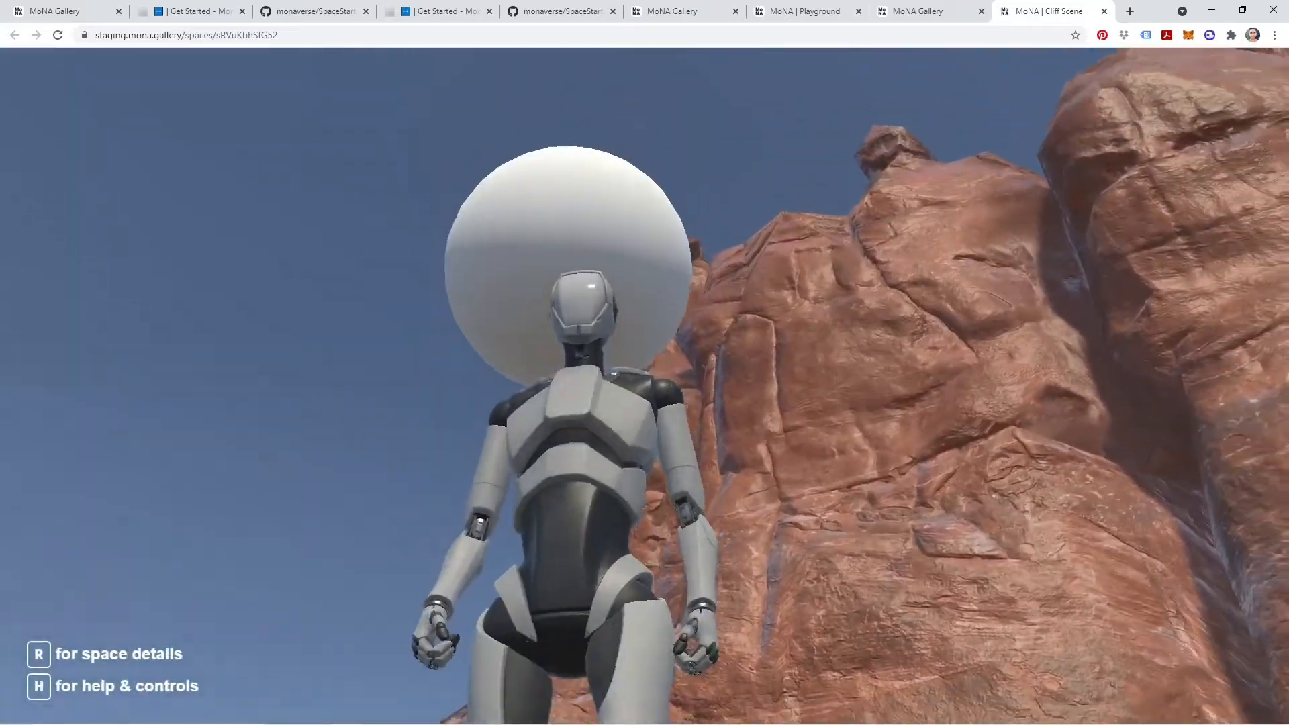
key("a")
key("s")
- Check which Artifacts are linked on the Space's draft page and return to the Cliff Scene preview
key("Escape")
left_click(929, 12)
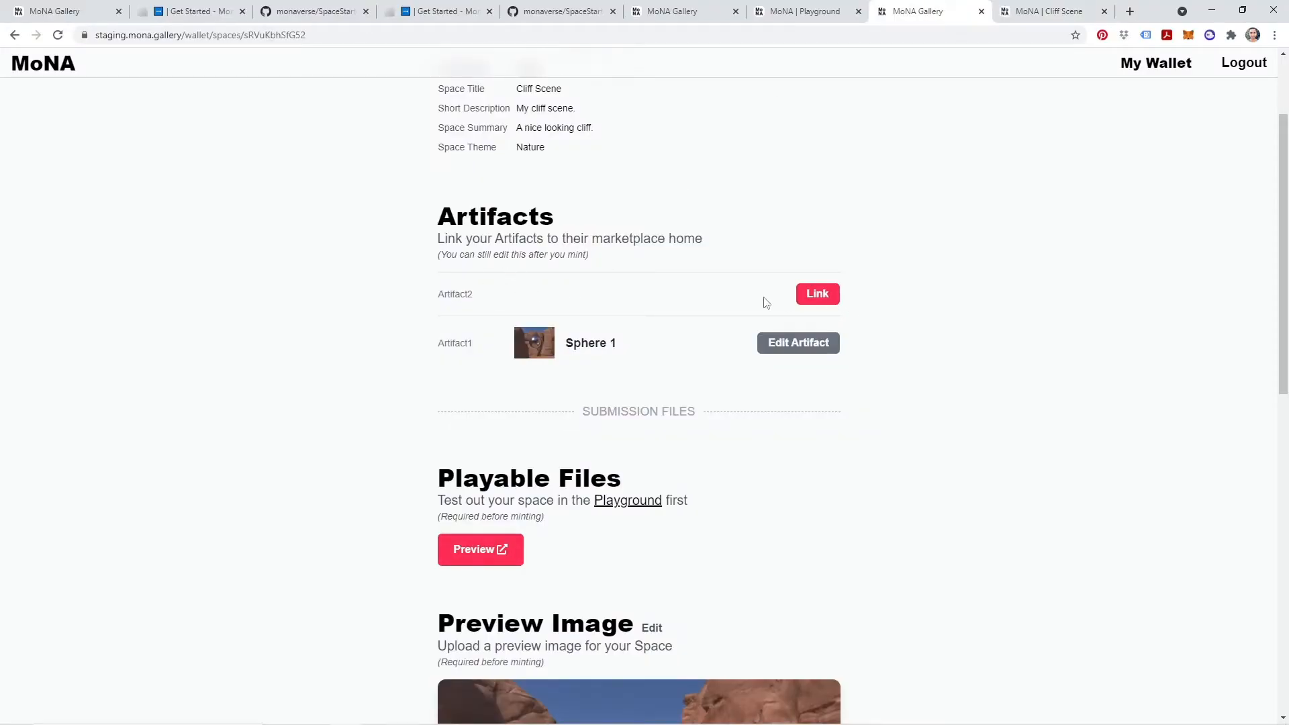
left_click(1079, 7)
left_click(833, 388)
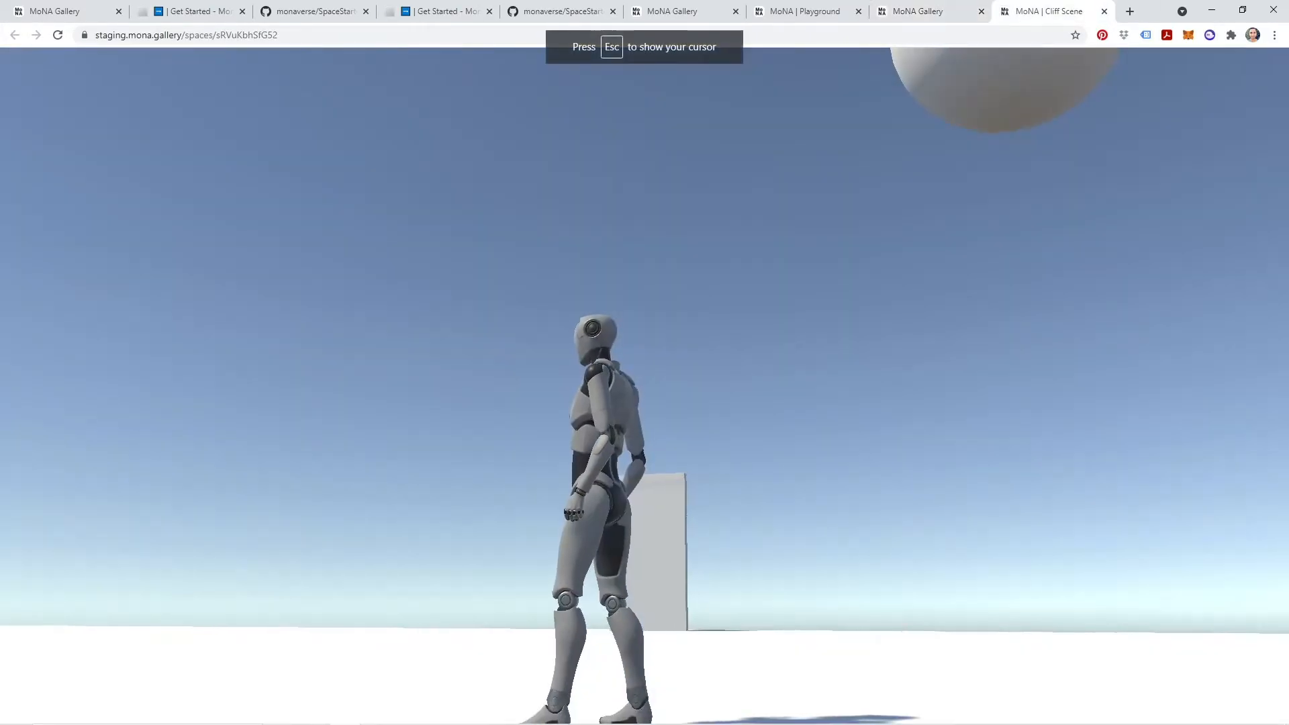
- Move the character around beneath the floating sphere away from the cliff until its artifact card comes up and open the Sphere 1 details
key("w")
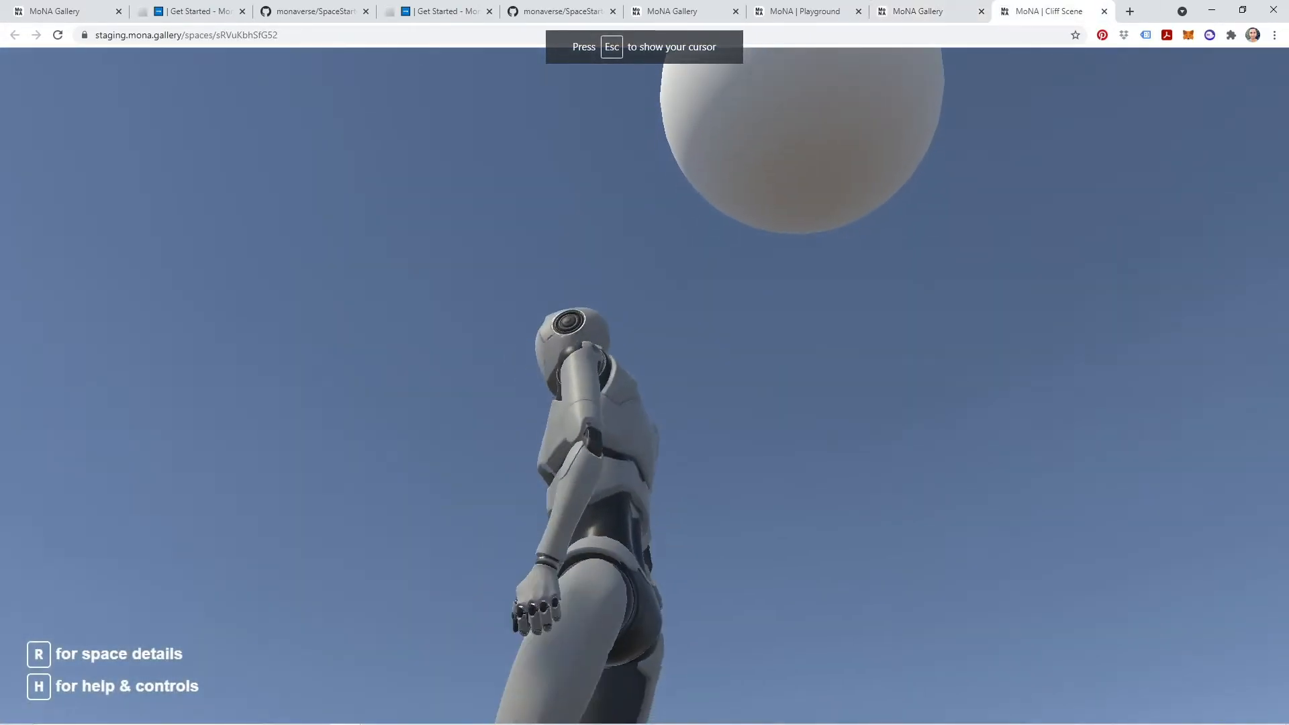
key("s")
key("w")
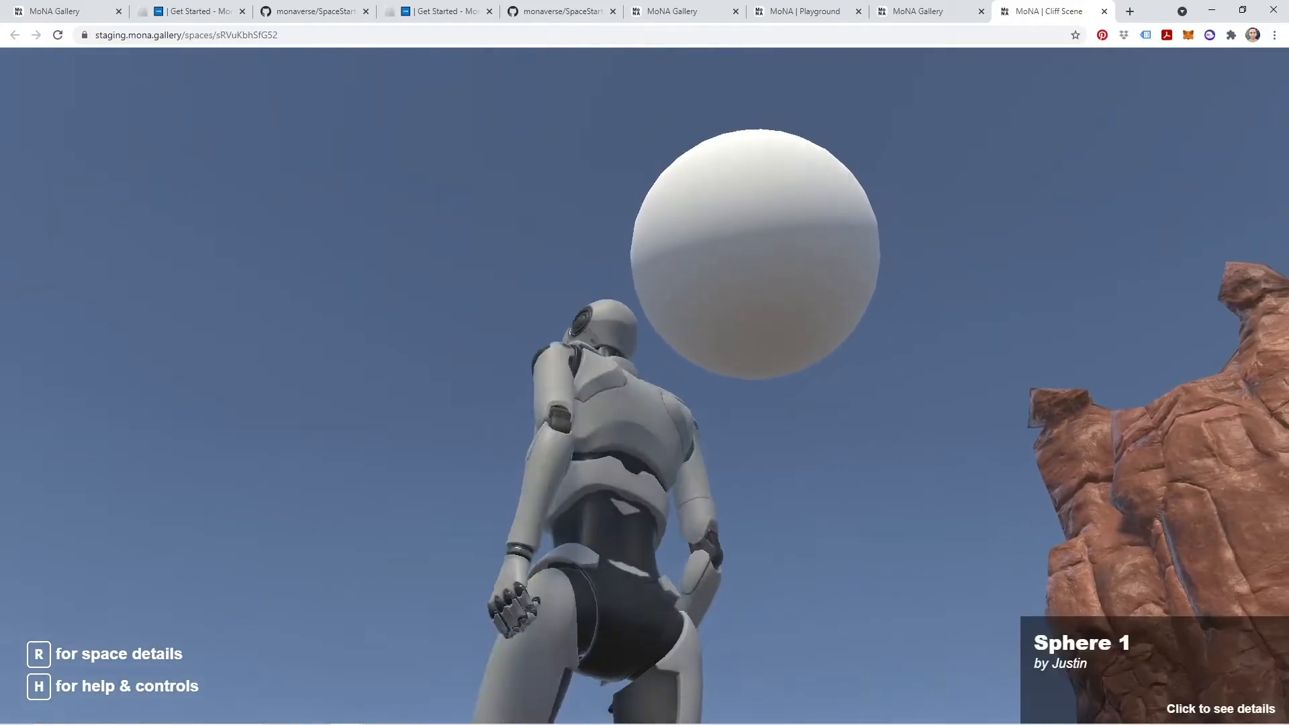
key("s")
key("w")
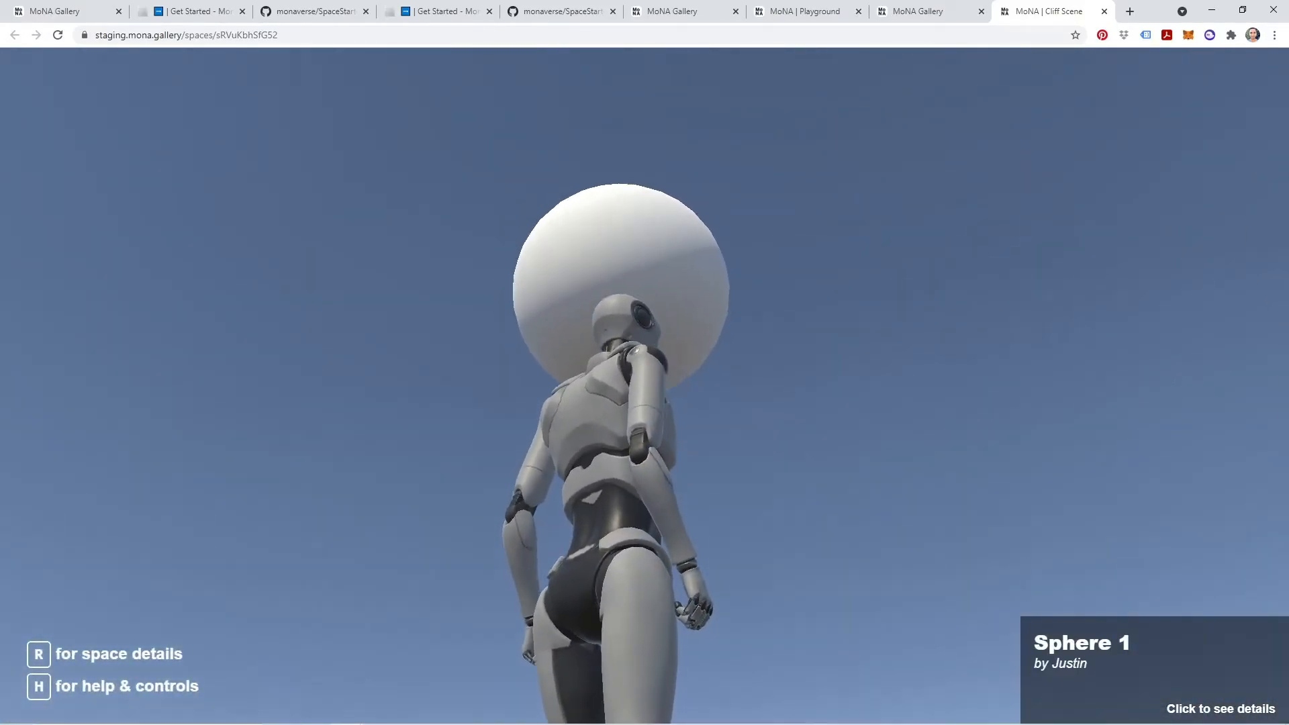
key("Escape")
left_click(762, 526)
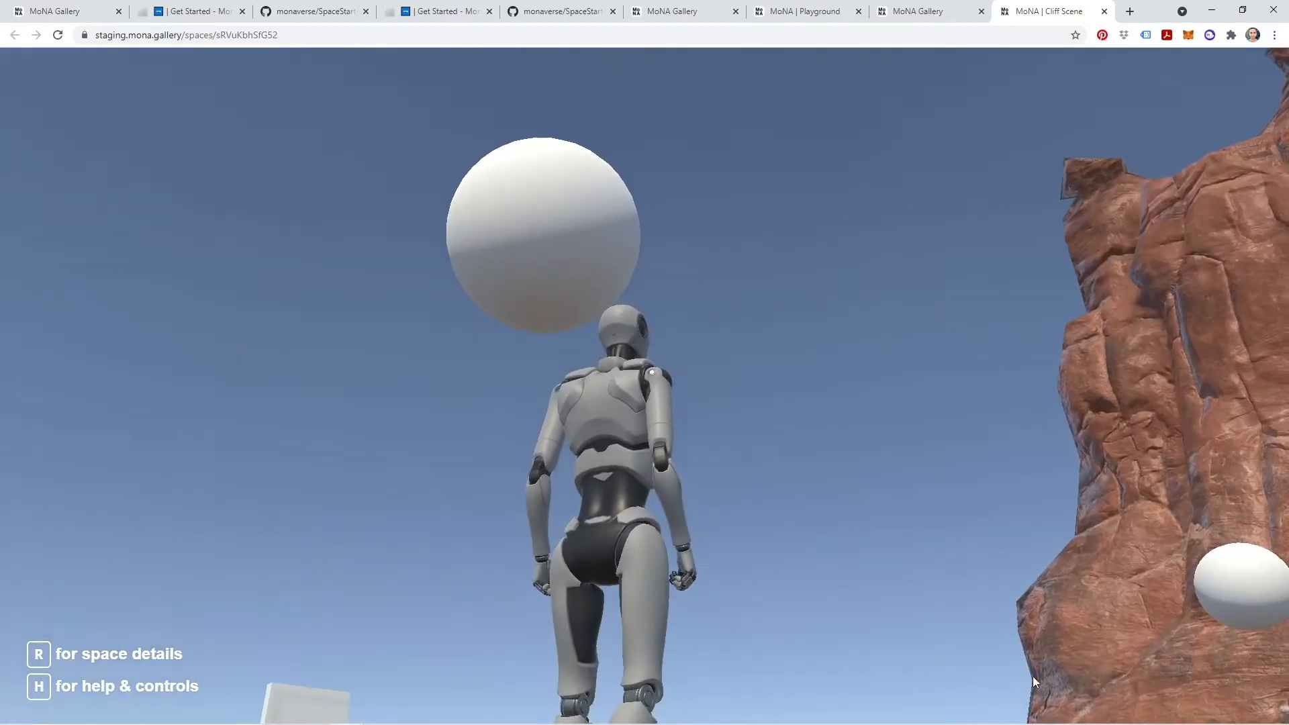
left_click(766, 521)
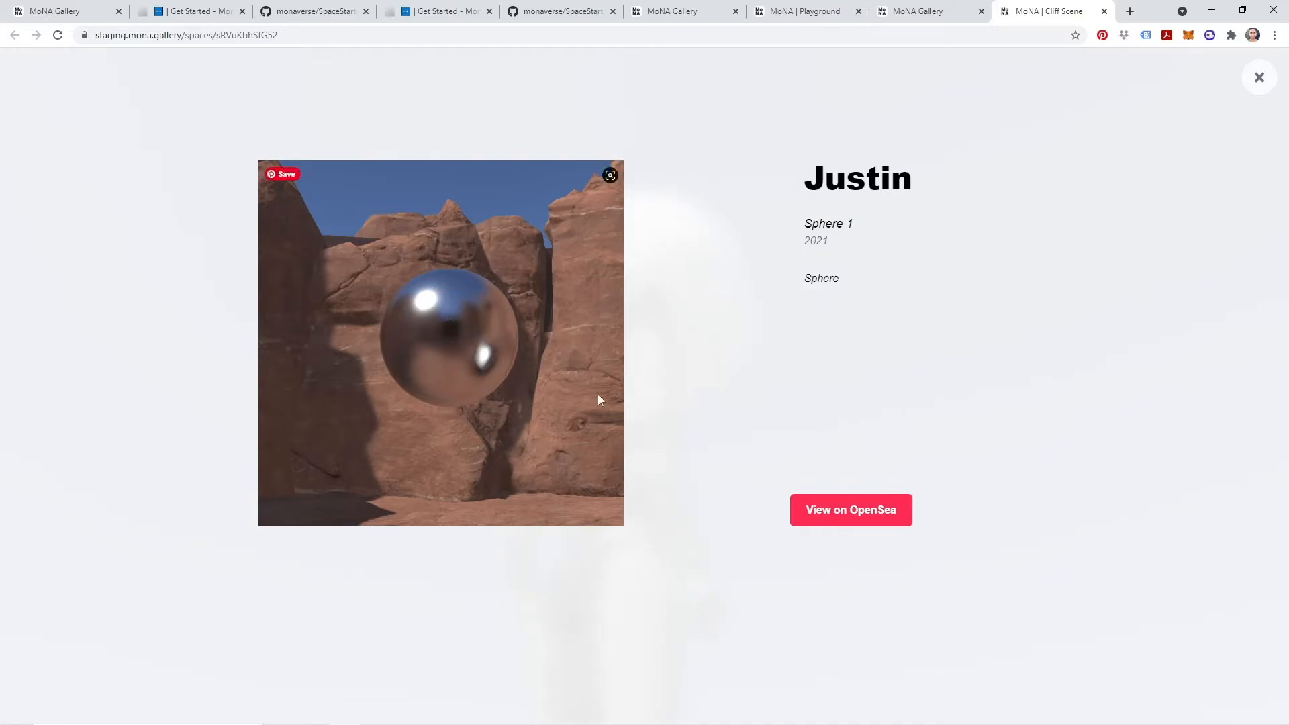
- View Sphere 1 on OpenSea, look through its listing, and return to the preview and close the artifact details
left_click(855, 522)
scroll(591, 413, "down", 5)
scroll(591, 413, "up", 8)
scroll(676, 484, "down", 11)
left_click(952, 8)
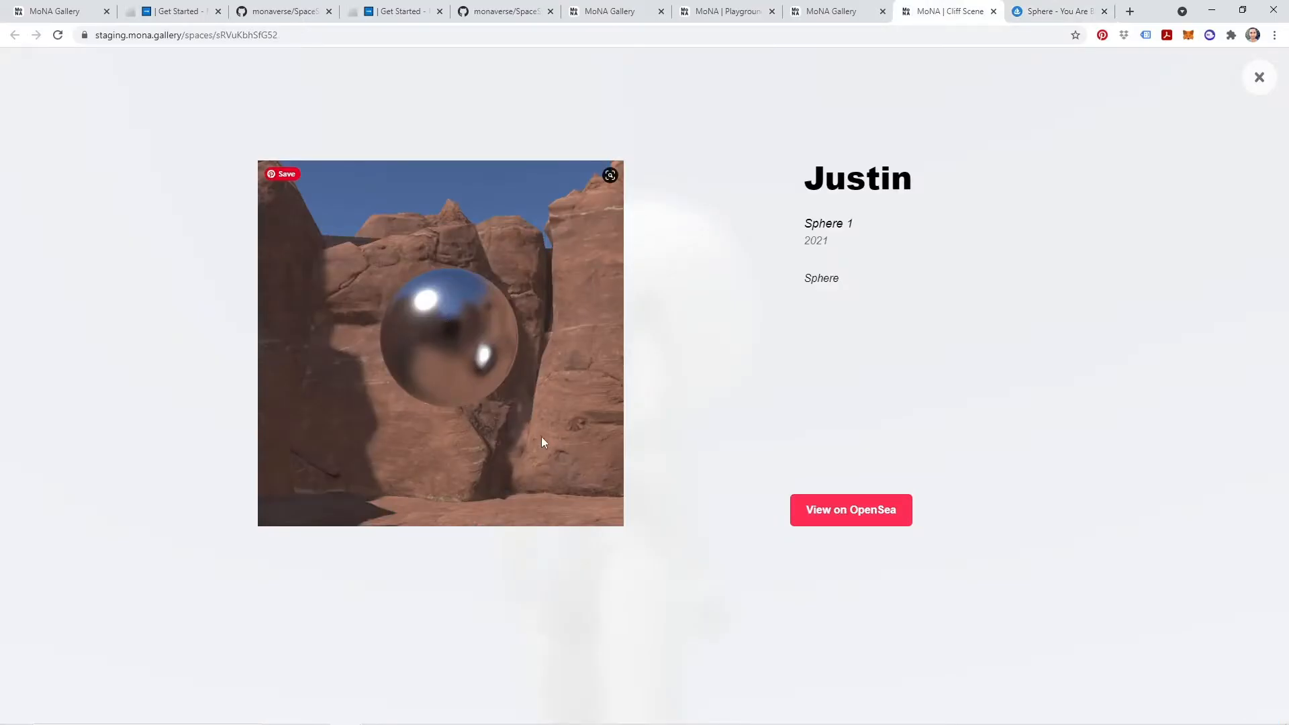
left_click(1261, 79)
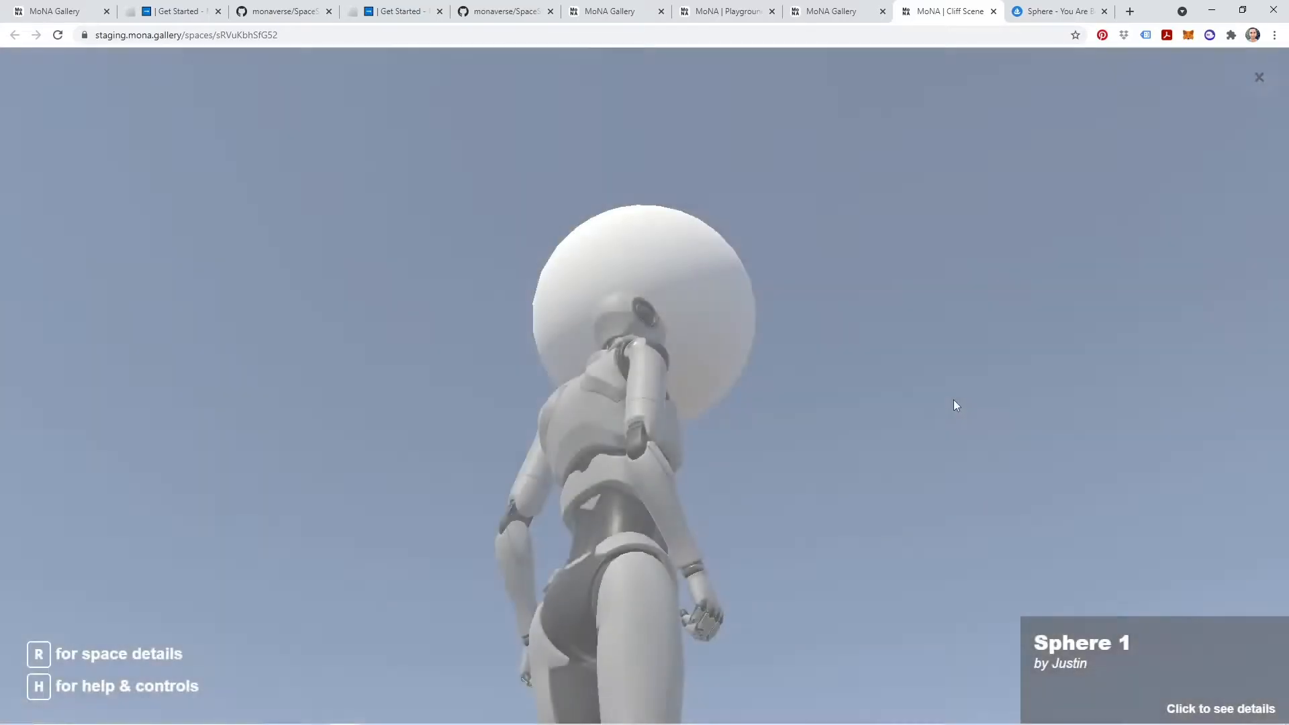
- Run the character from the sphere to the white portal slab and approach it from different angles to bring up its card
key("w")
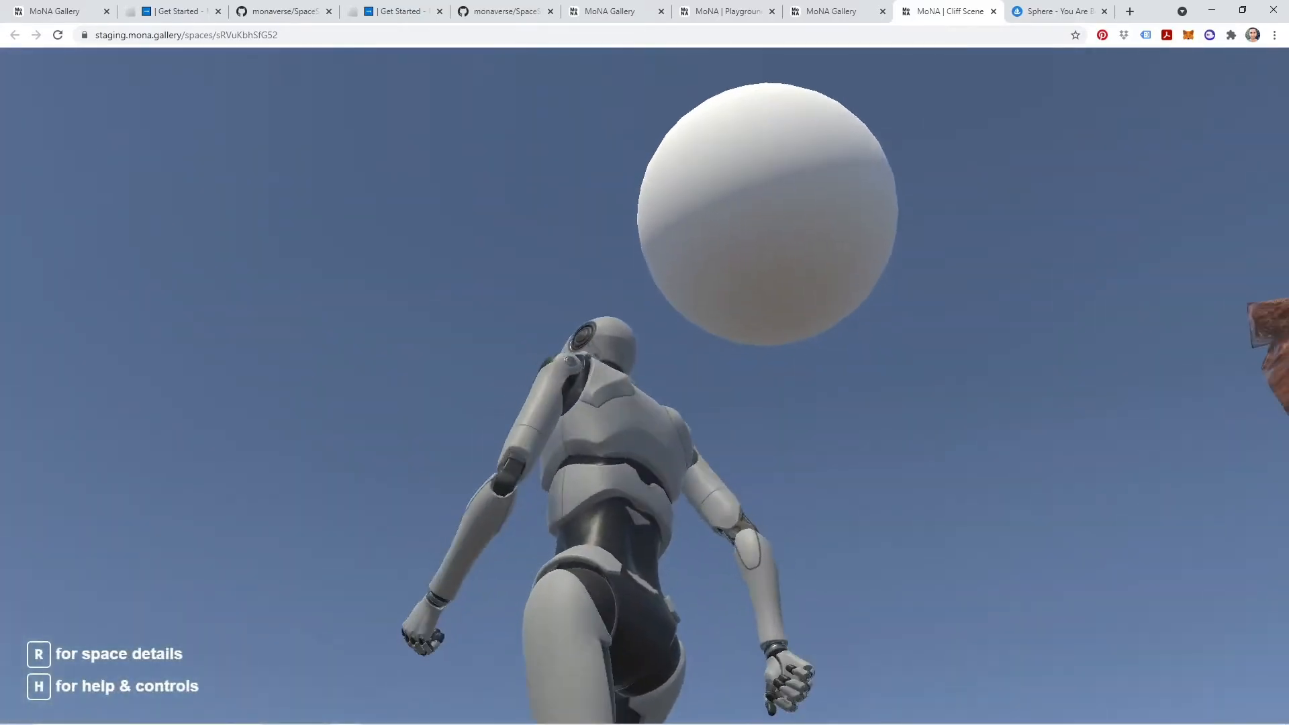
key("s")
key("w")
key("d")
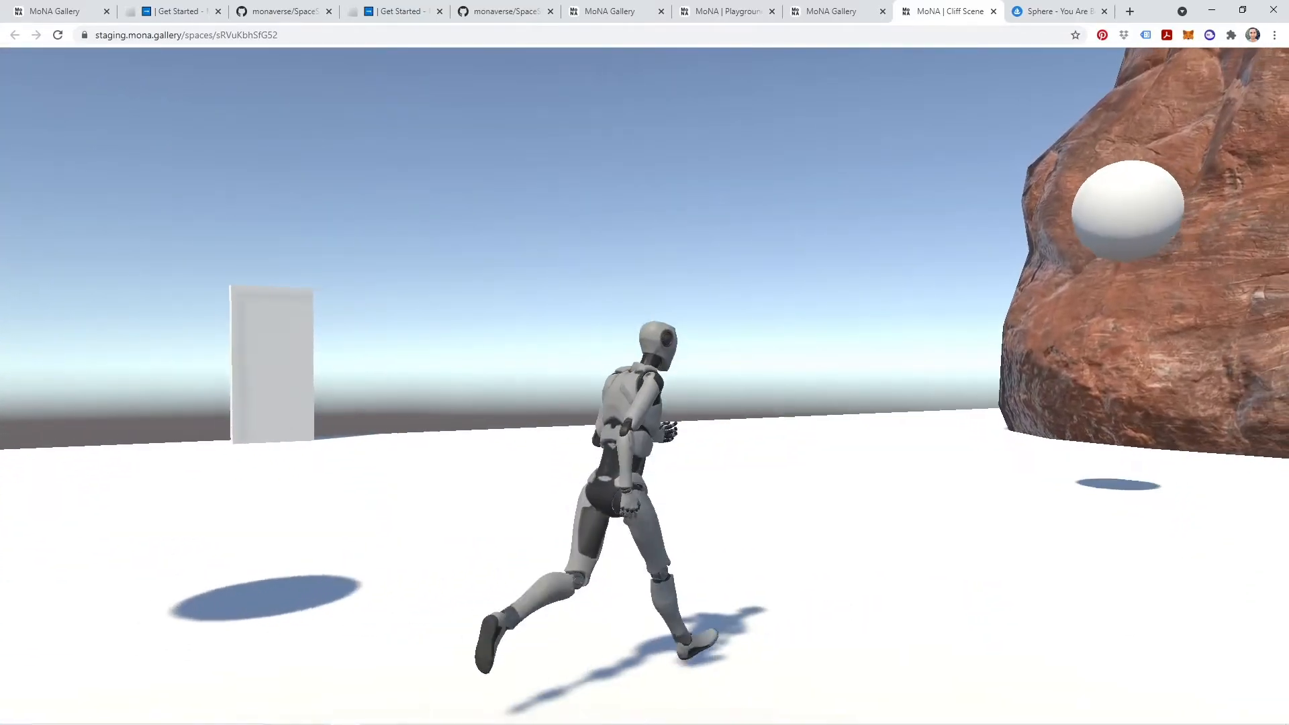
key("a")
key("w")
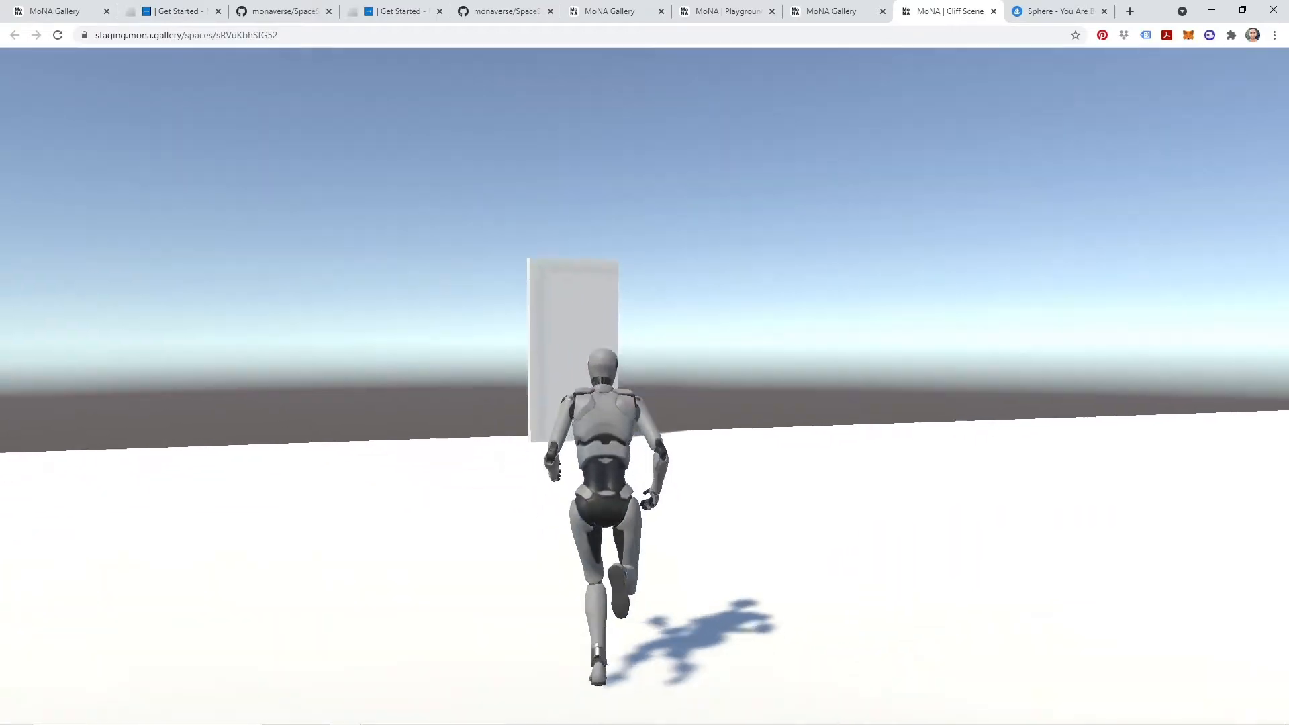
key("a")
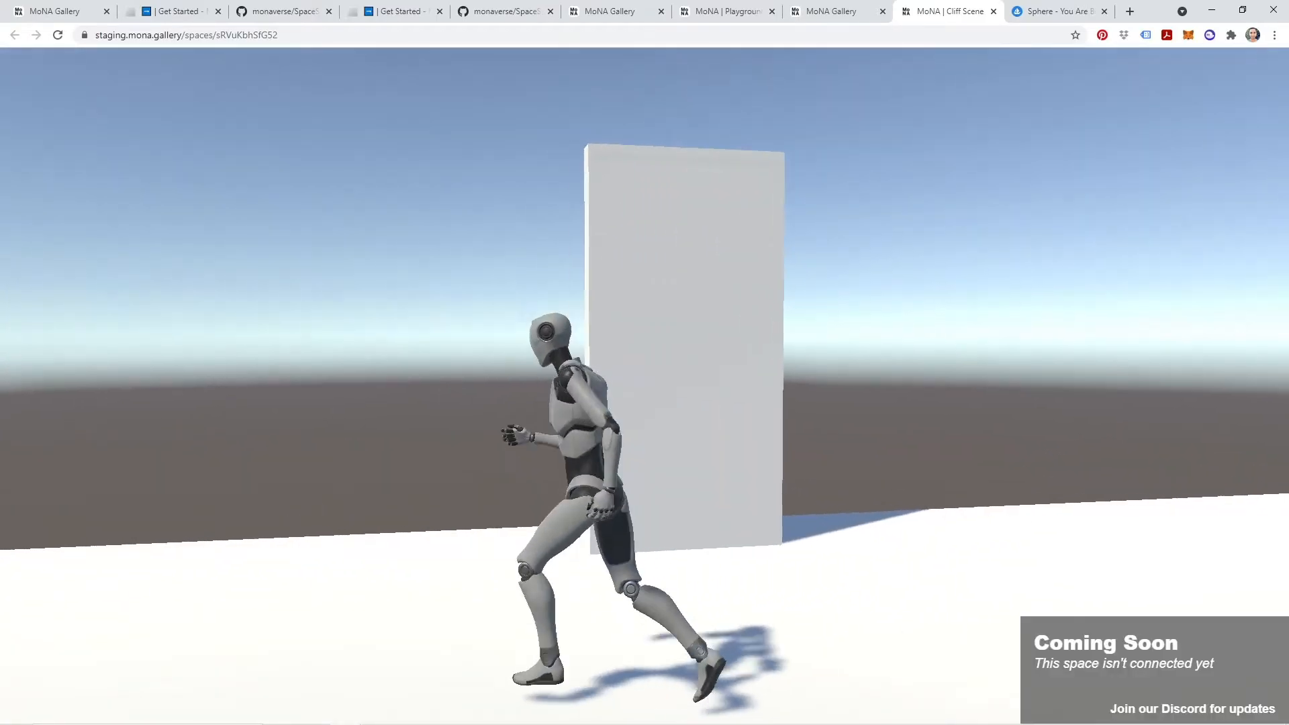
key("d")
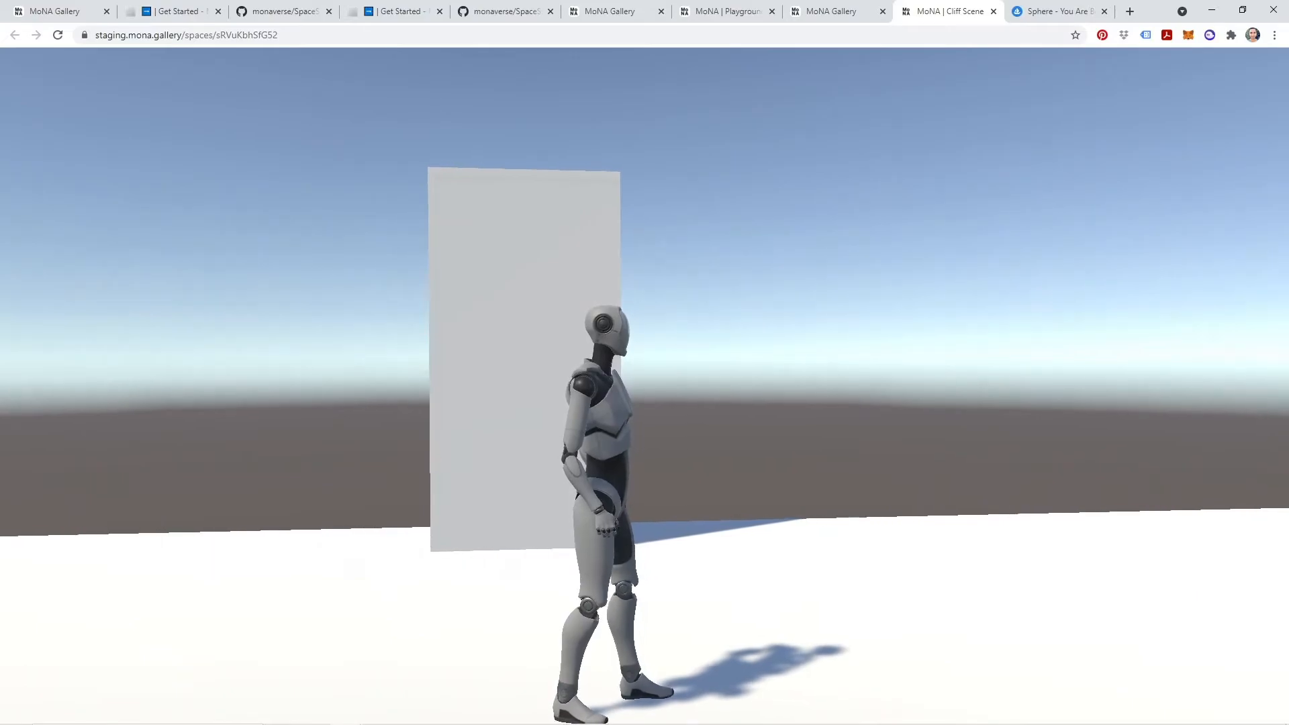
key("w")
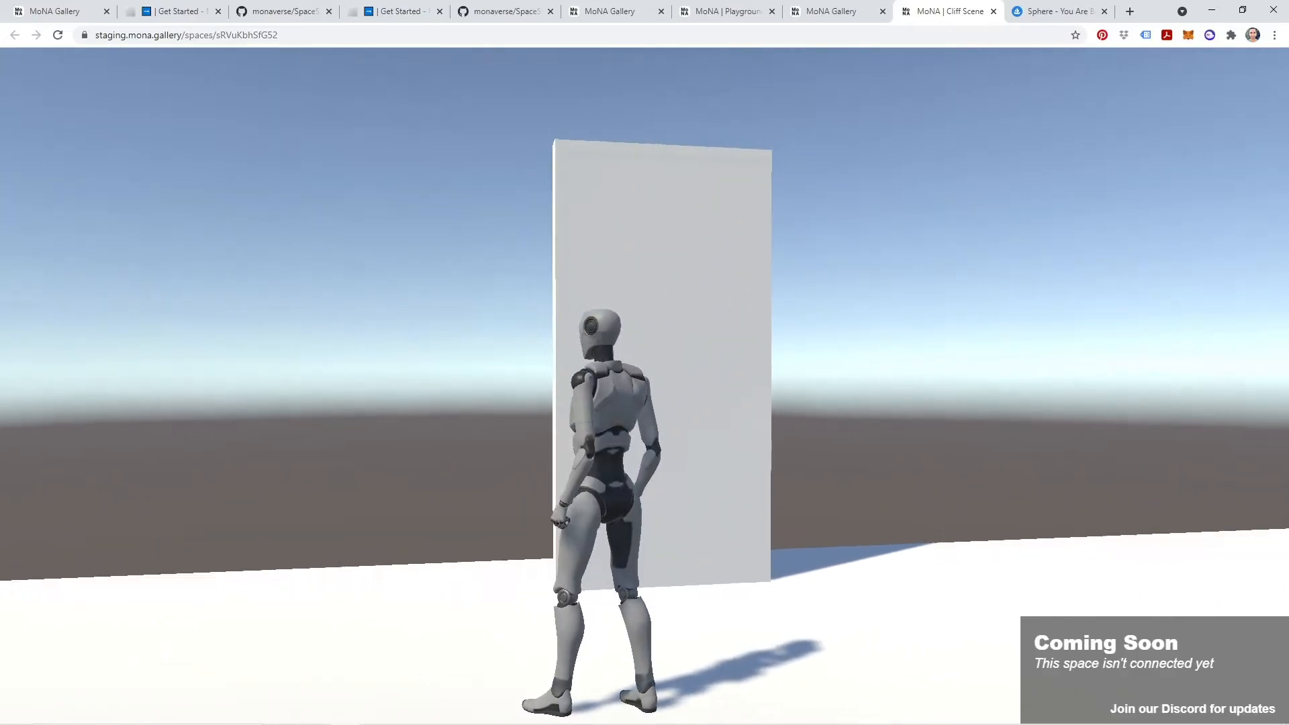
- Run back toward the floating sphere, check the Artifacts section on the Space's draft page and return to the preview
key("s")
key("w")
key("s")
key("a")
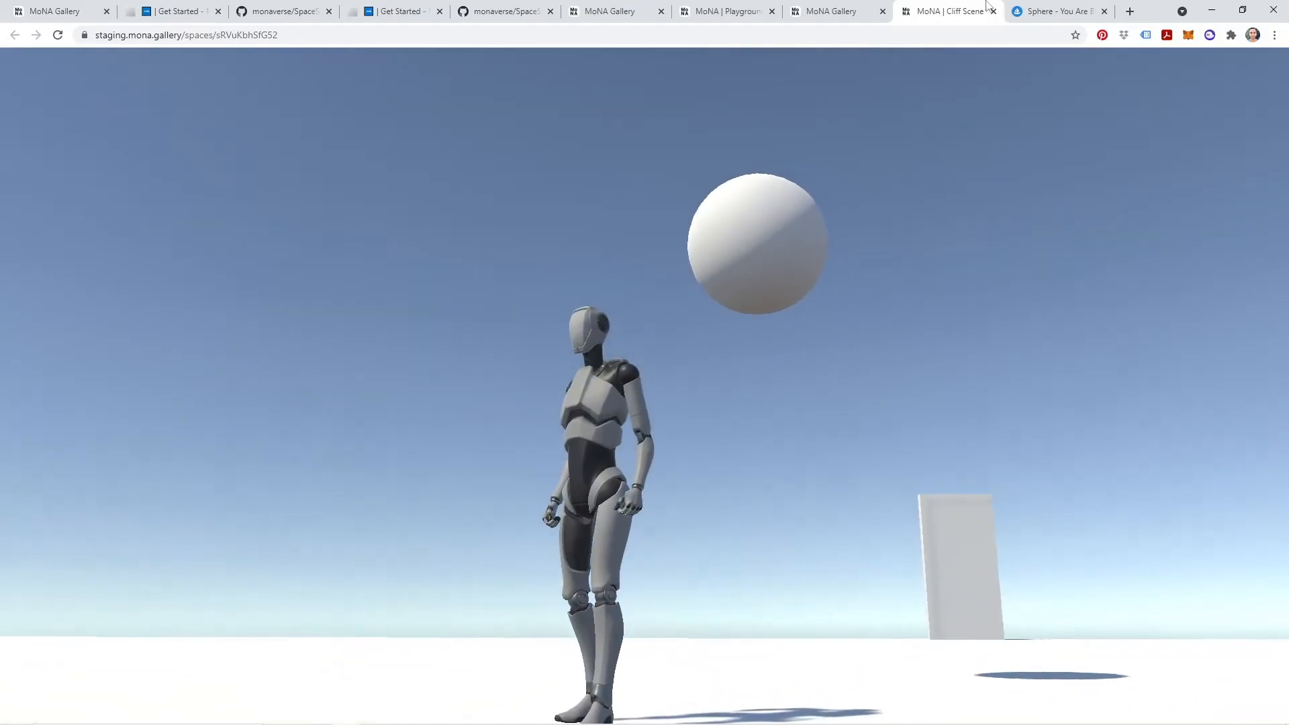
key("ctrl+shift+Tab")
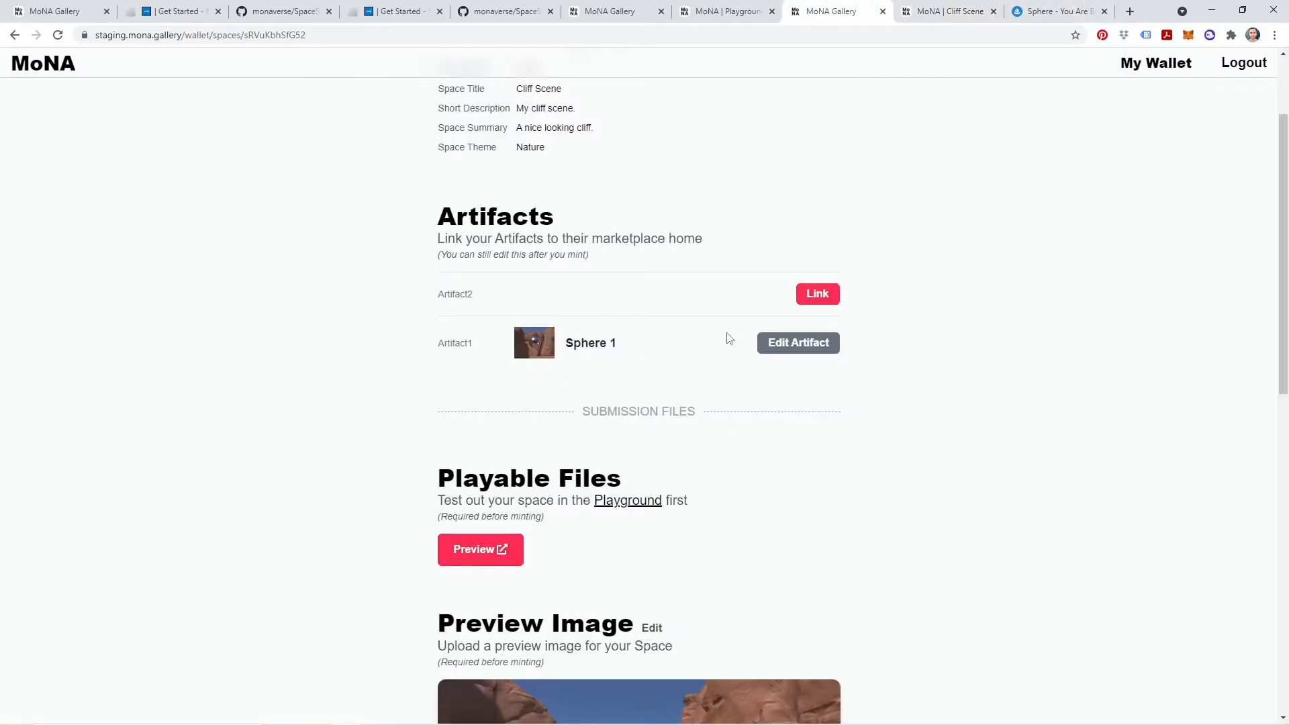
left_click(967, 13)
- Stand beneath the floating sphere, reopen the Sphere 1 details, and close both the OpenSea page and the details
key("w")
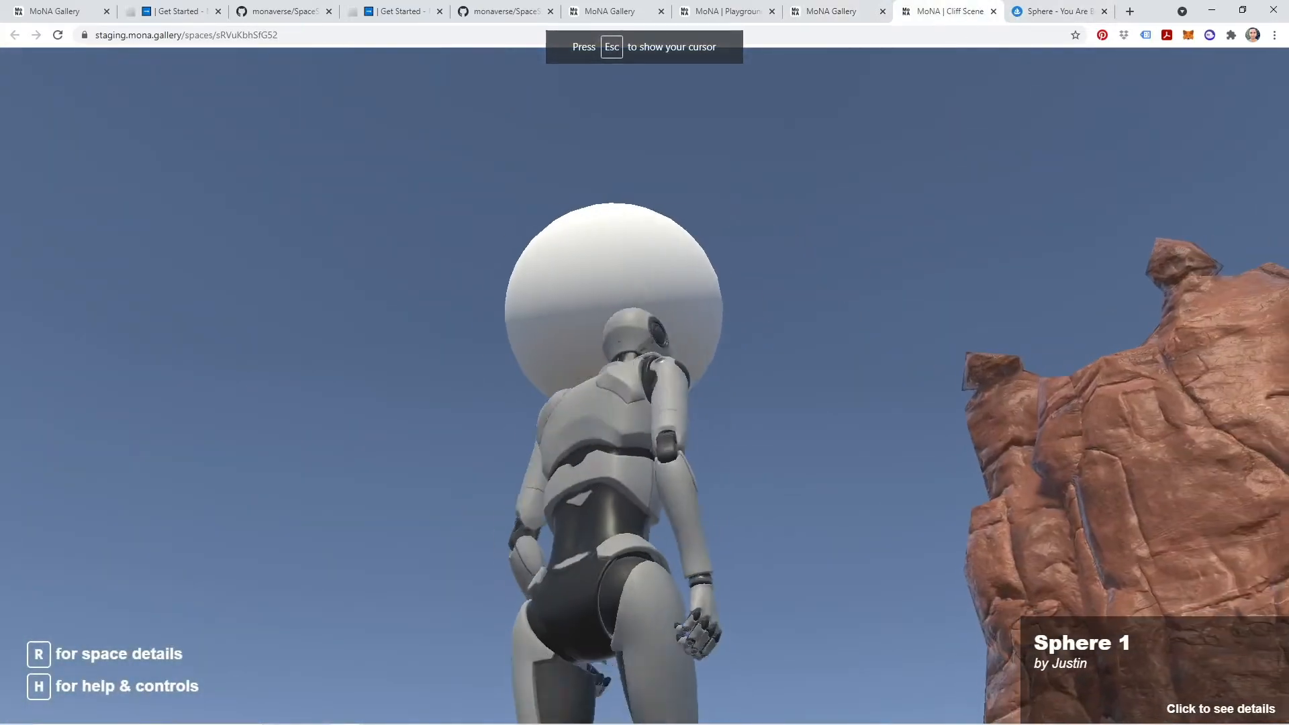
left_click(886, 405)
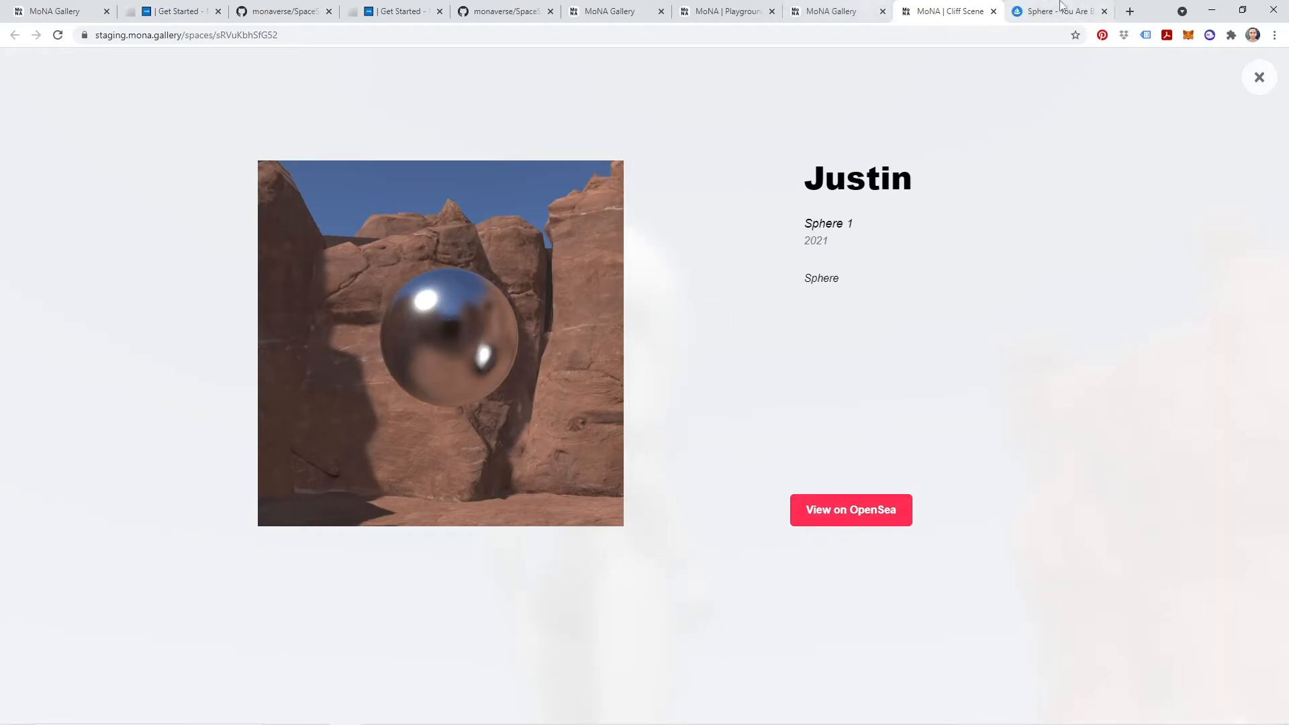
left_click(1104, 11)
left_click(1260, 78)
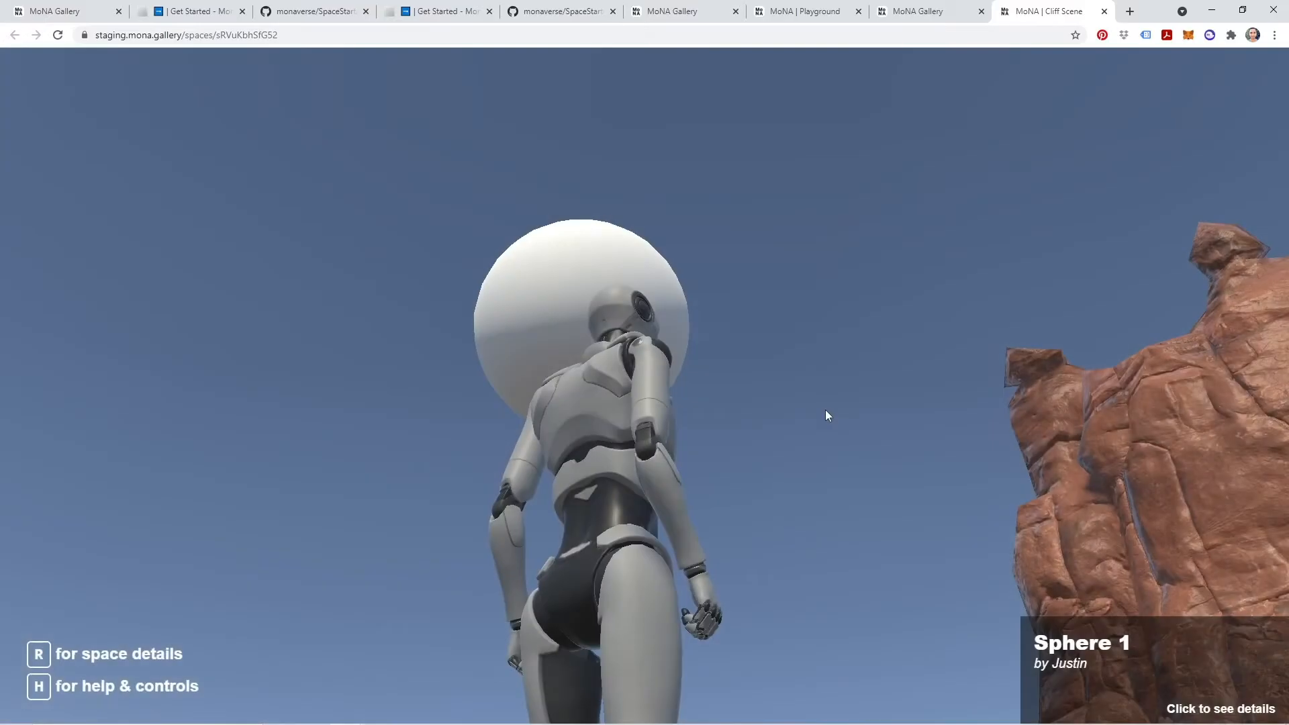
- Jump and move the character away from the floating sphere, release the cursor and close the Cliff Scene preview
key("w")
key("space")
key("w")
key("Escape")
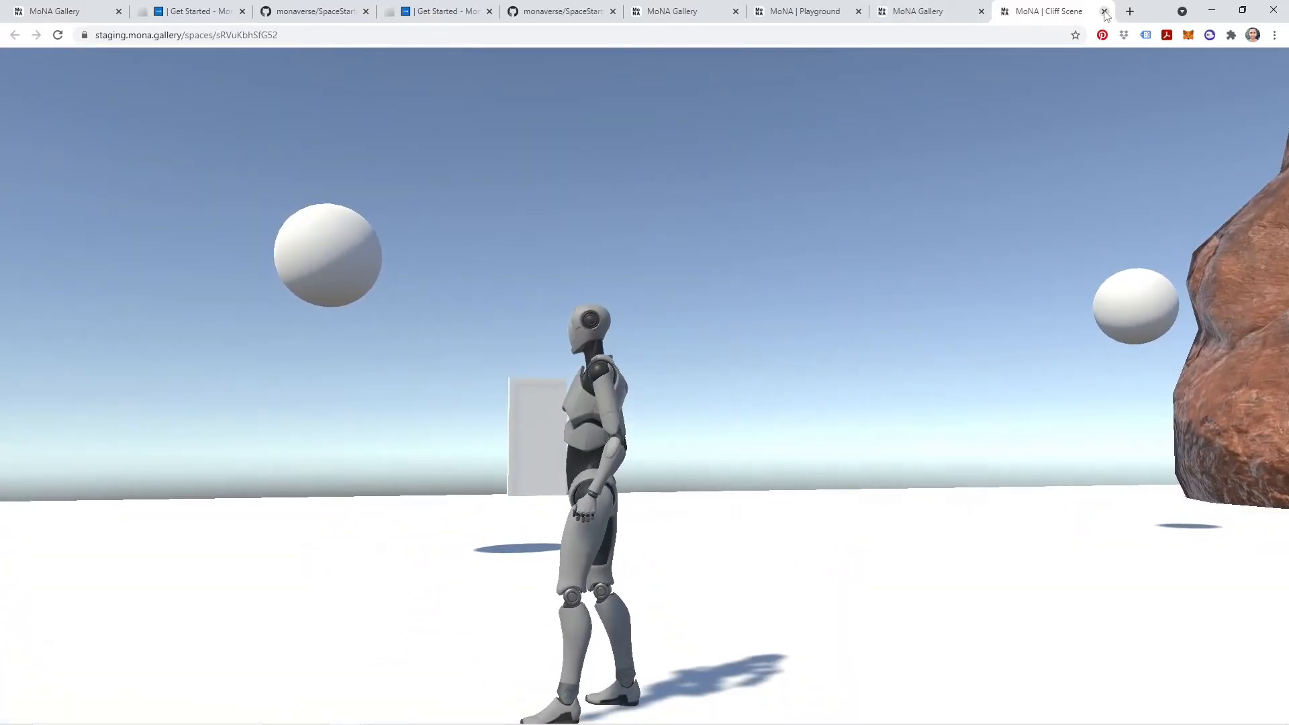
key("ctrl+w")
- Review the whole Cliff Scene draft page, from Space Info to the optional attributes, and check the Mint Space status
scroll(1018, 403, "down", 3)
scroll(1011, 431, "down", 5)
scroll(1007, 443, "up", 10)
scroll(980, 476, "down", 7)
scroll(906, 454, "up", 8)
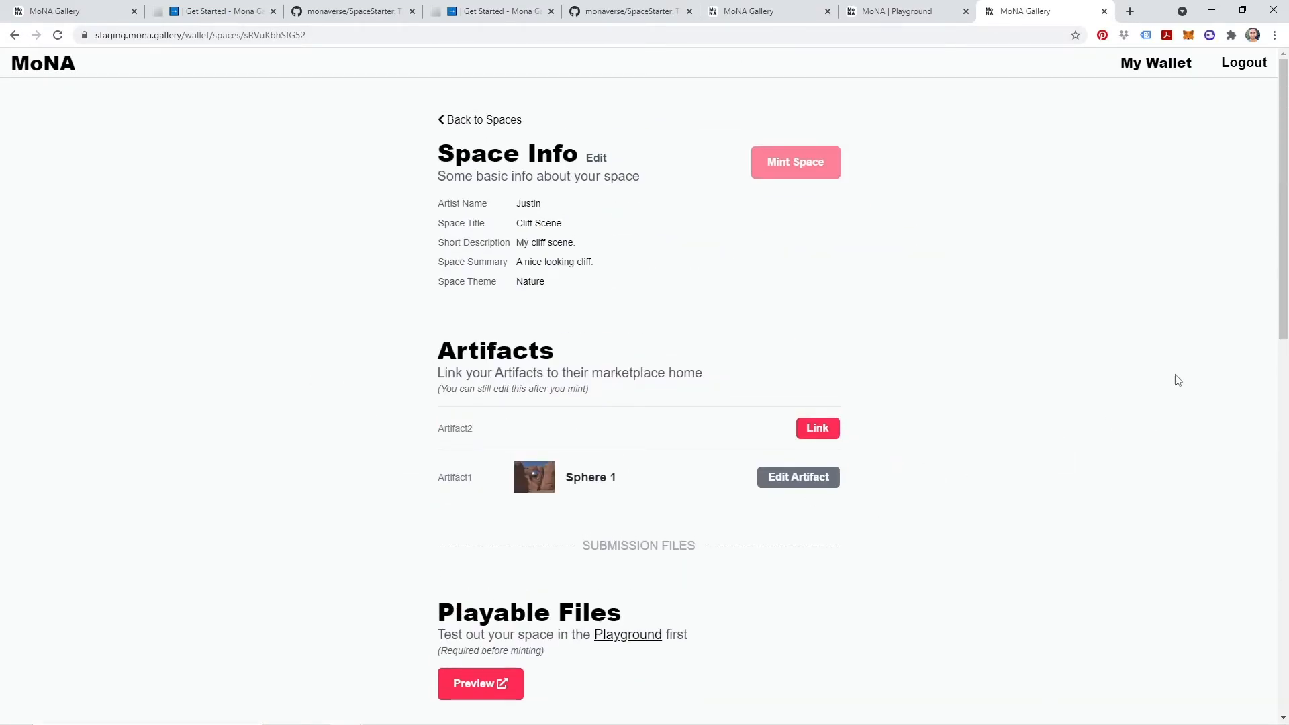
scroll(1051, 400, "down", 14)
scroll(1045, 457, "up", 14)
mouse_move(816, 173)
- Return to the Space Drafts list, reopen the Cliff Scene draft for editing and check whether it can be minted
left_click(476, 120)
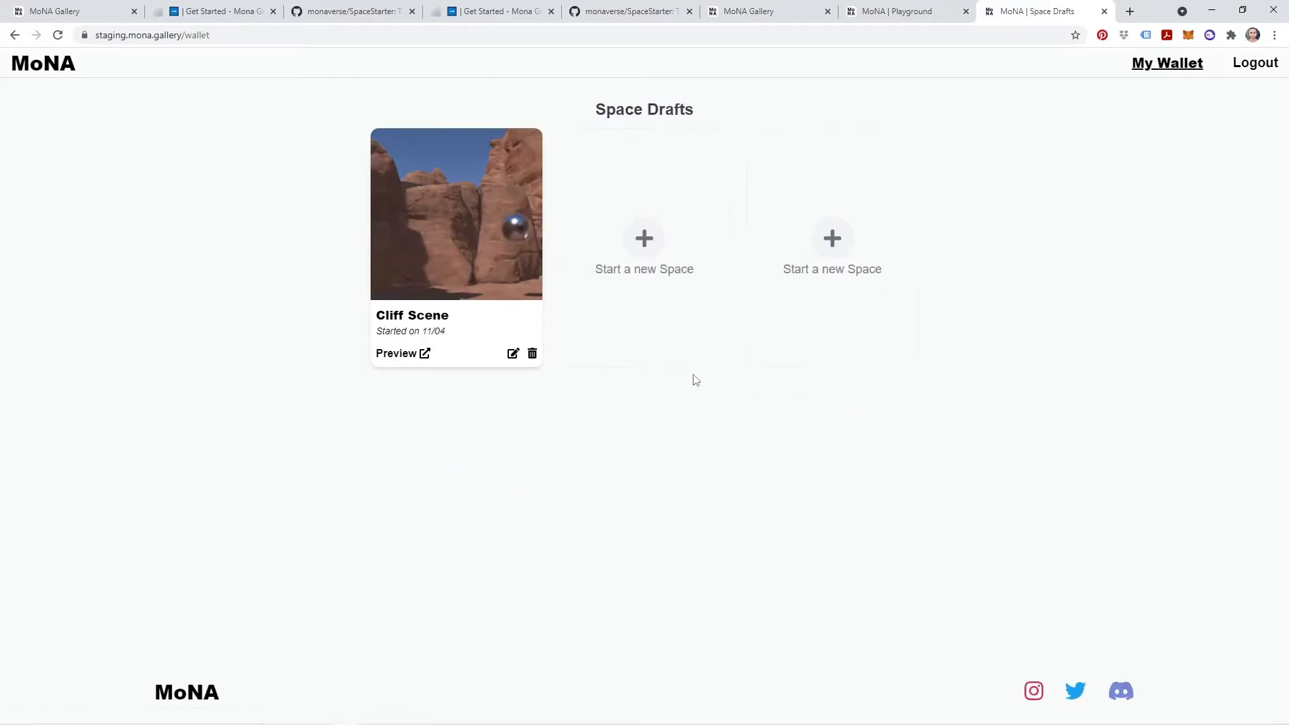
left_click(514, 360)
mouse_move(798, 164)
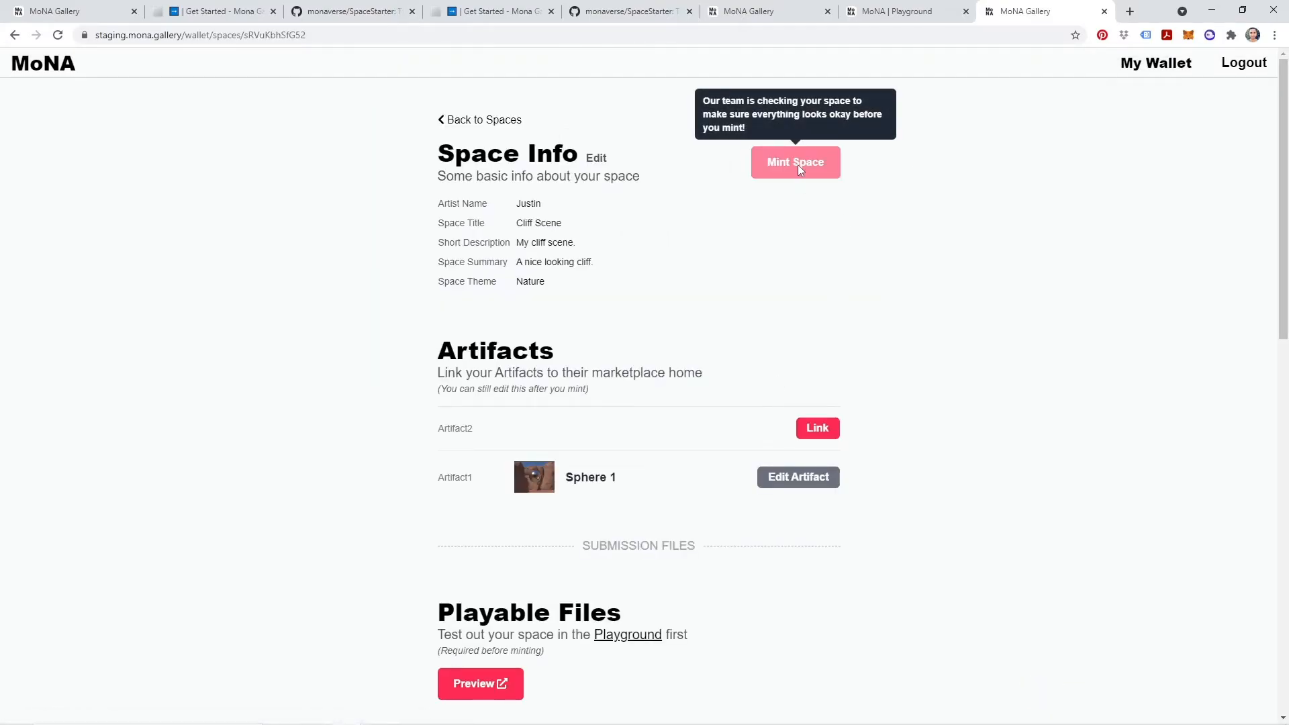
- Open staging.mona.gallery in a new tab and look for the Cliff Scene among the Popular Spaces
left_click(1130, 11)
type("sta")
key("Return")
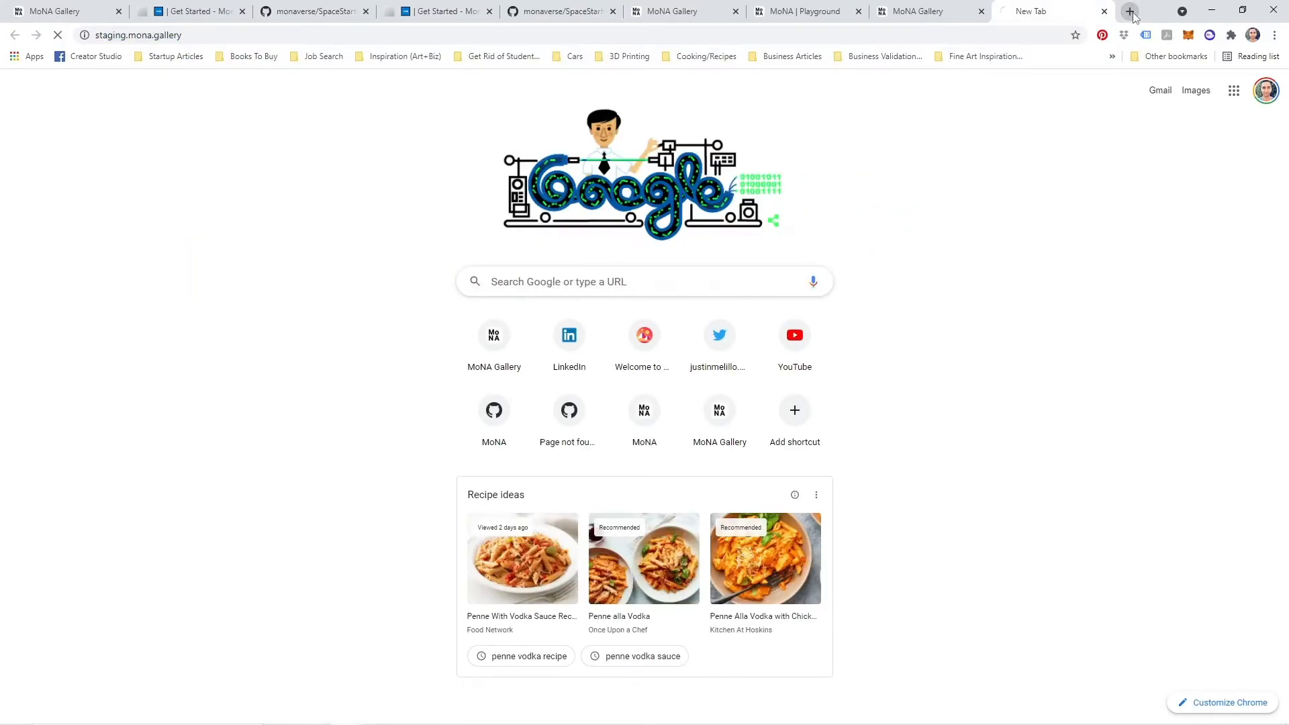
scroll(598, 345, "down", 7)
scroll(599, 345, "down", 5)
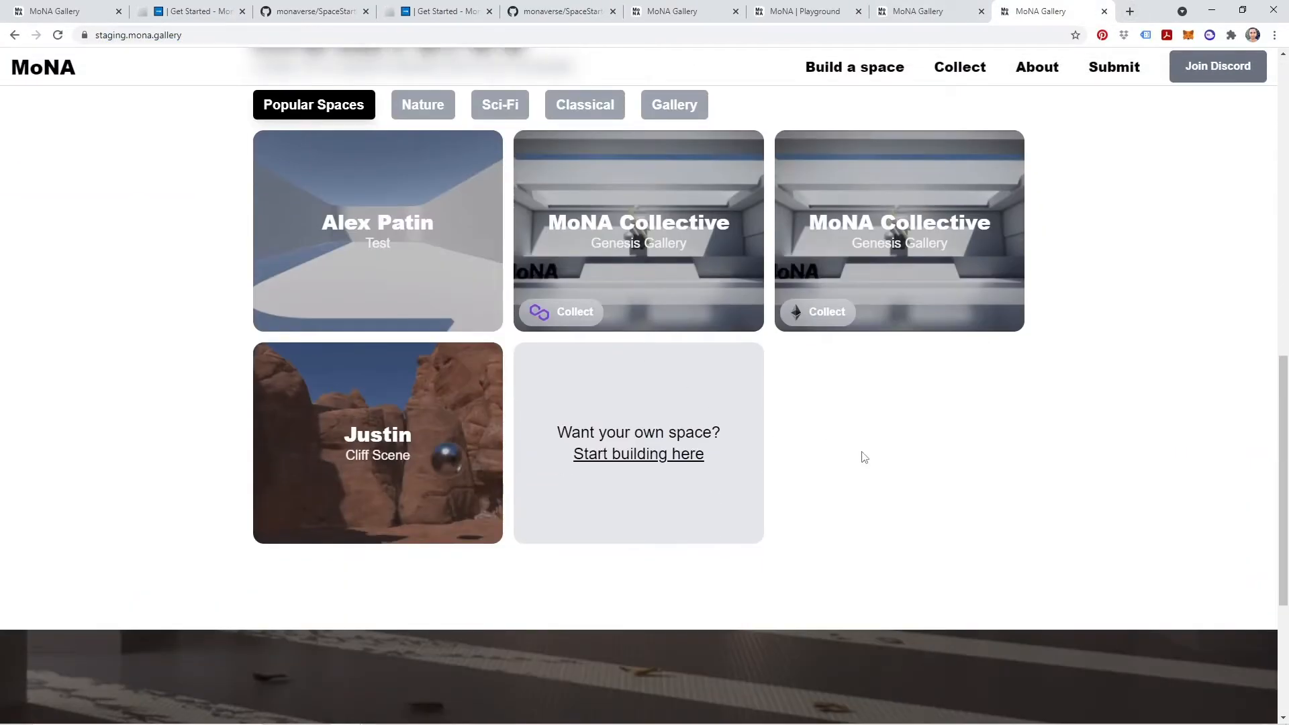
scroll(871, 460, "up", 12)
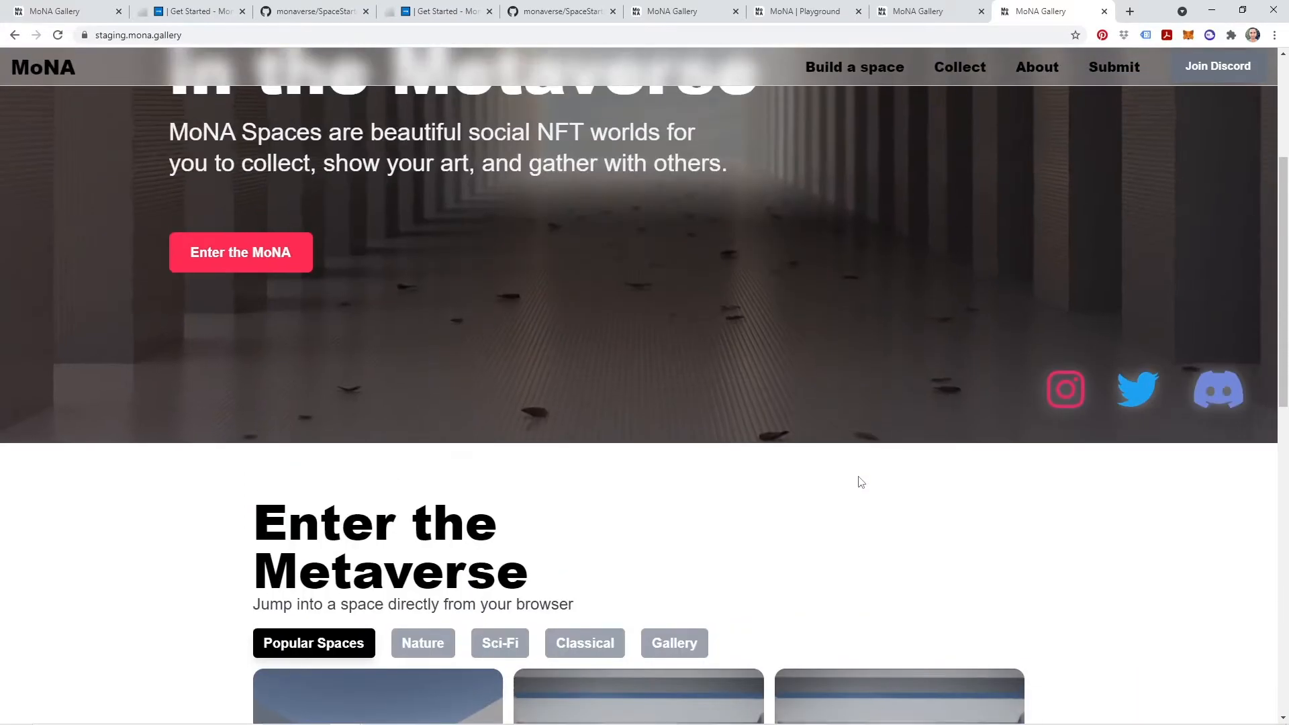
- Go back to the Cliff Scene draft page and examine its Artifacts, Playable Files, Preview Image and Mintable File sections
left_click(938, 6)
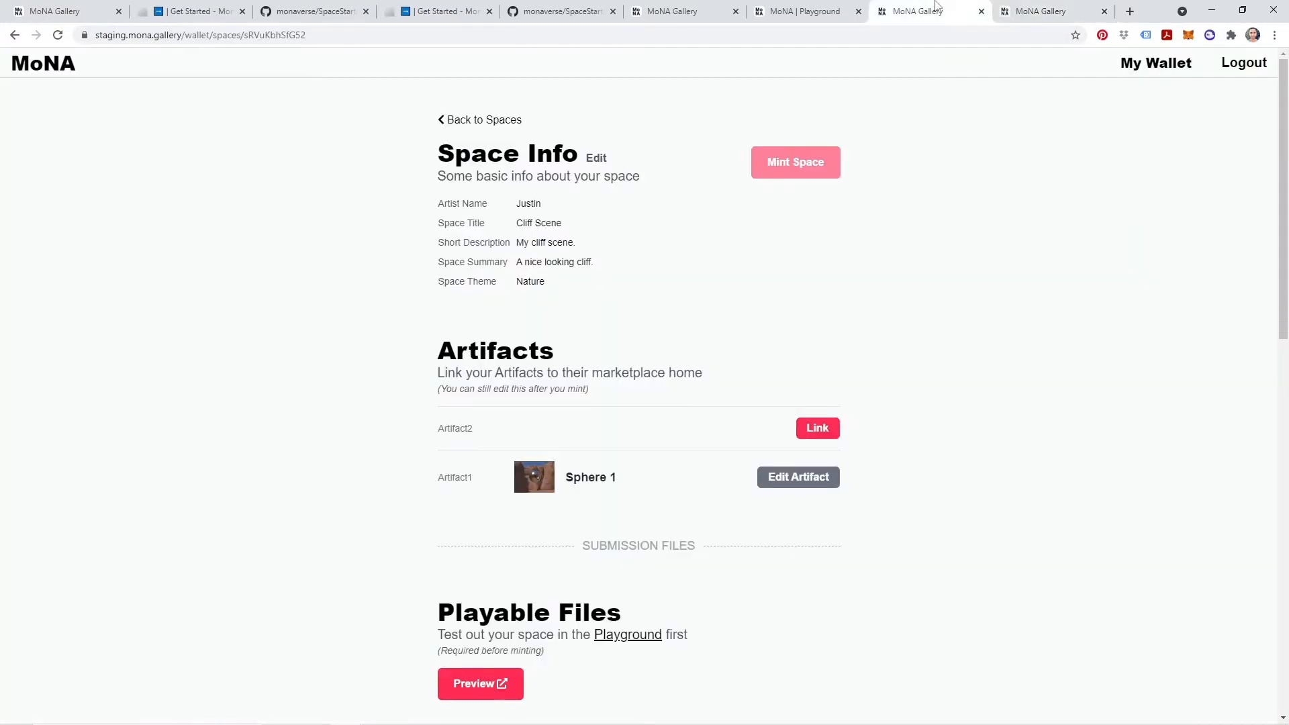
scroll(783, 339, "down", 7)
scroll(920, 423, "down", 6)
scroll(956, 437, "up", 13)
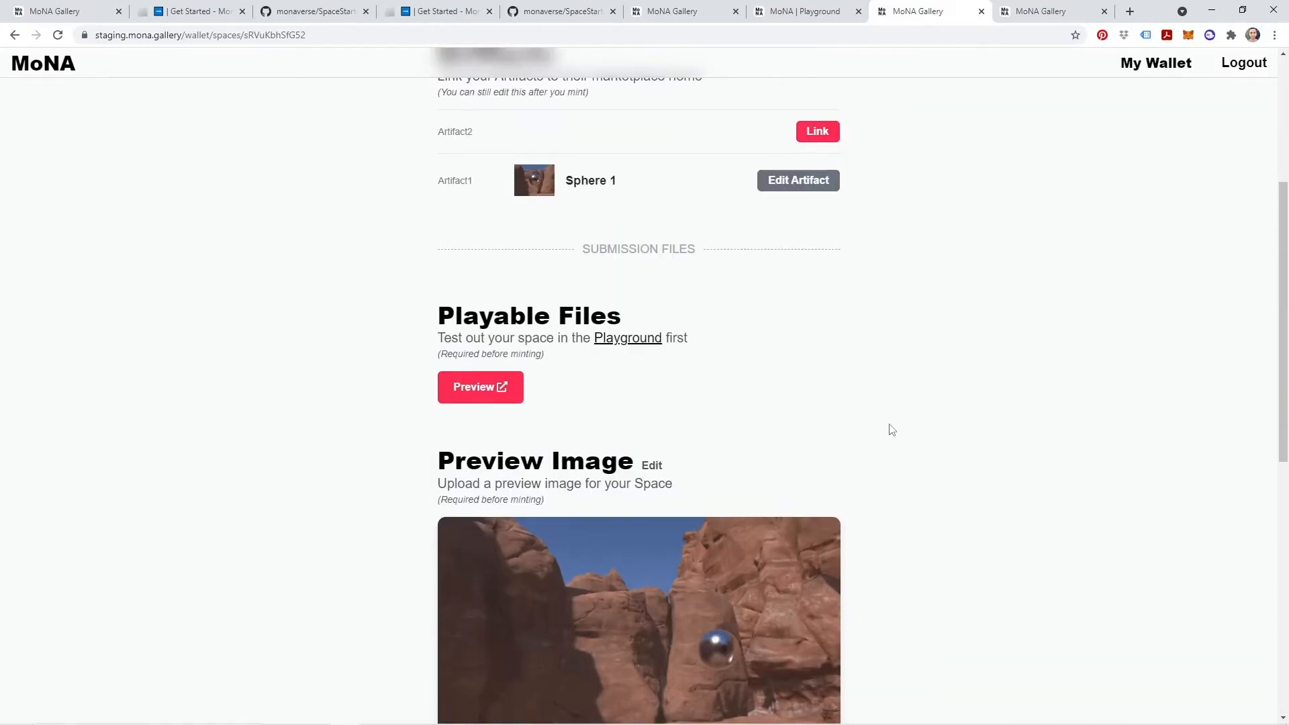
scroll(637, 382, "down", 6)
scroll(637, 384, "up", 4)
scroll(636, 383, "down", 6)
scroll(637, 381, "up", 4)
scroll(644, 357, "down", 9)
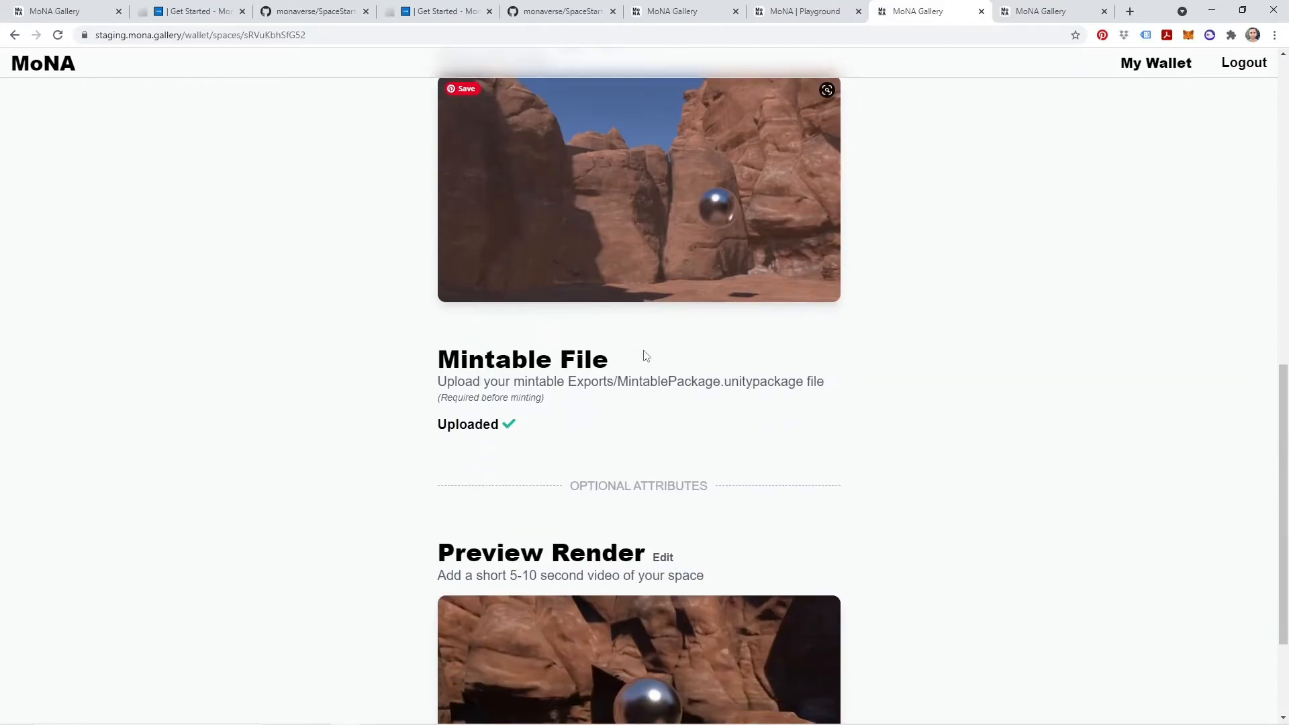
scroll(555, 371, "up", 13)
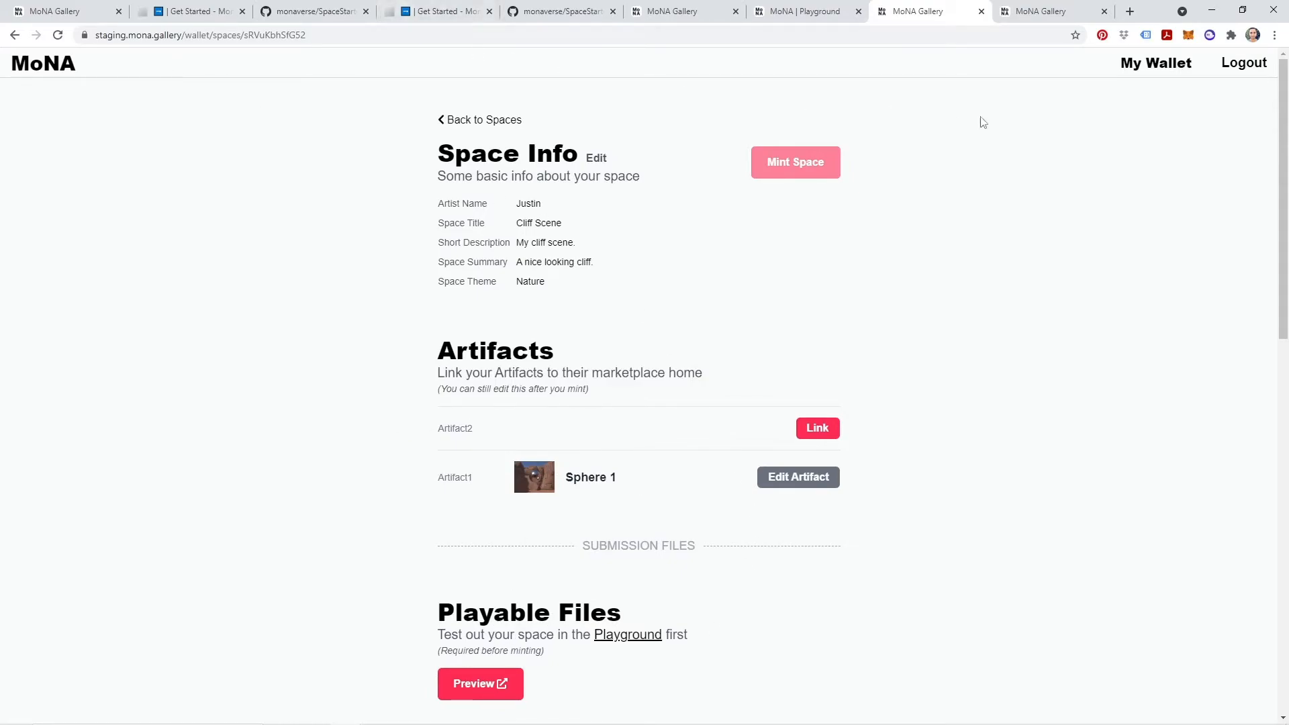
- Switch back to the gallery home page and locate the Cliff Scene card under Enter the Metaverse
left_click(1036, 9)
scroll(825, 246, "down", 9)
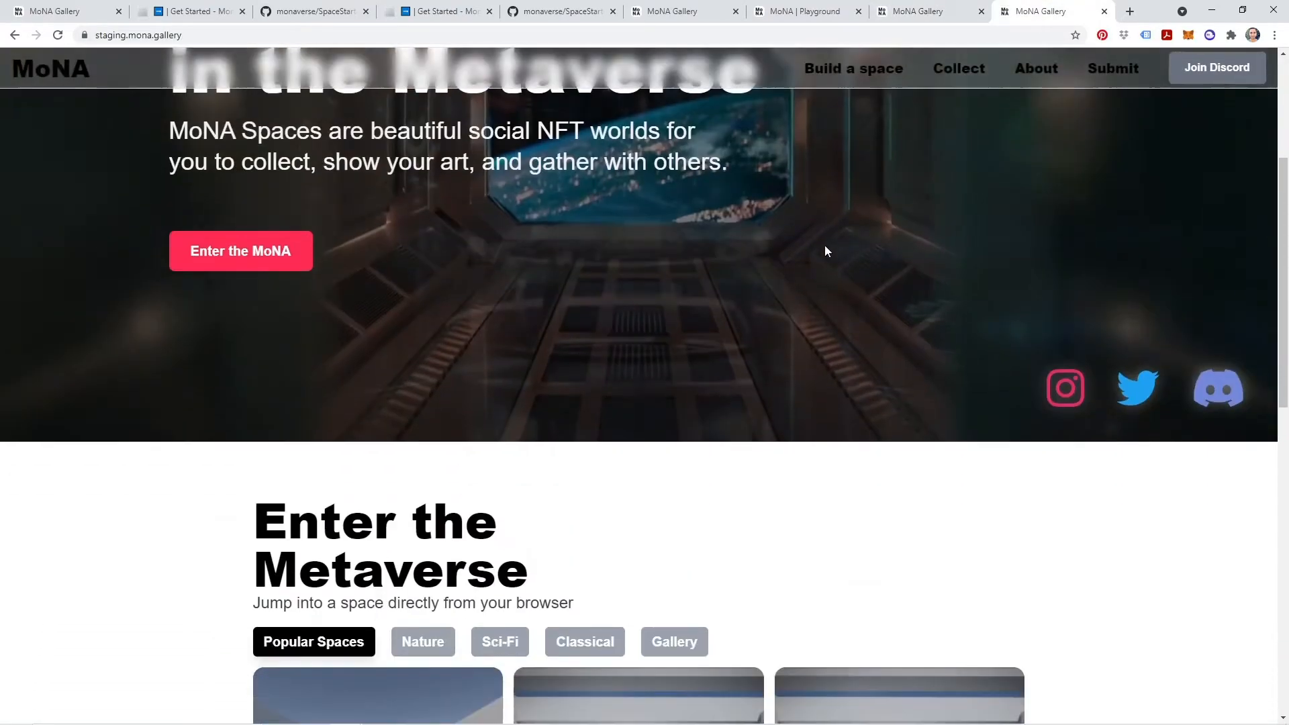
scroll(839, 215, "down", 6)
scroll(416, 380, "up", 3)
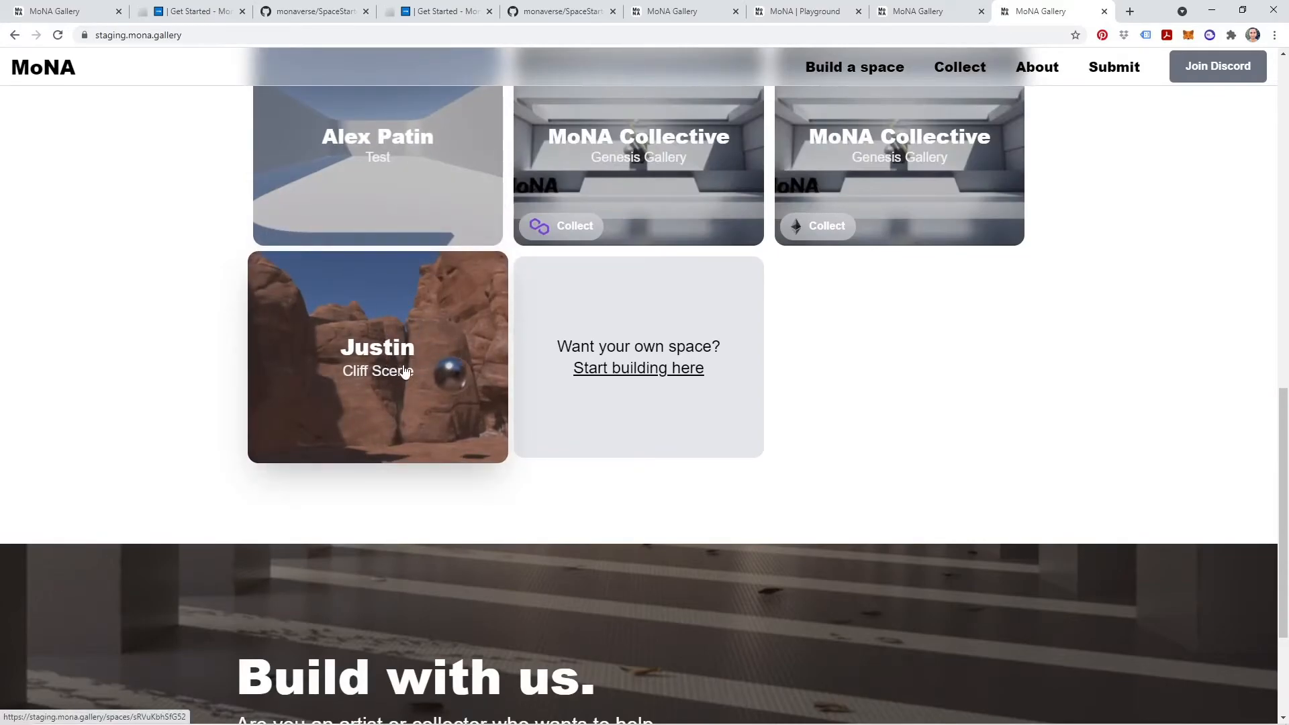
scroll(405, 371, "up", 5)
scroll(412, 518, "down", 3)
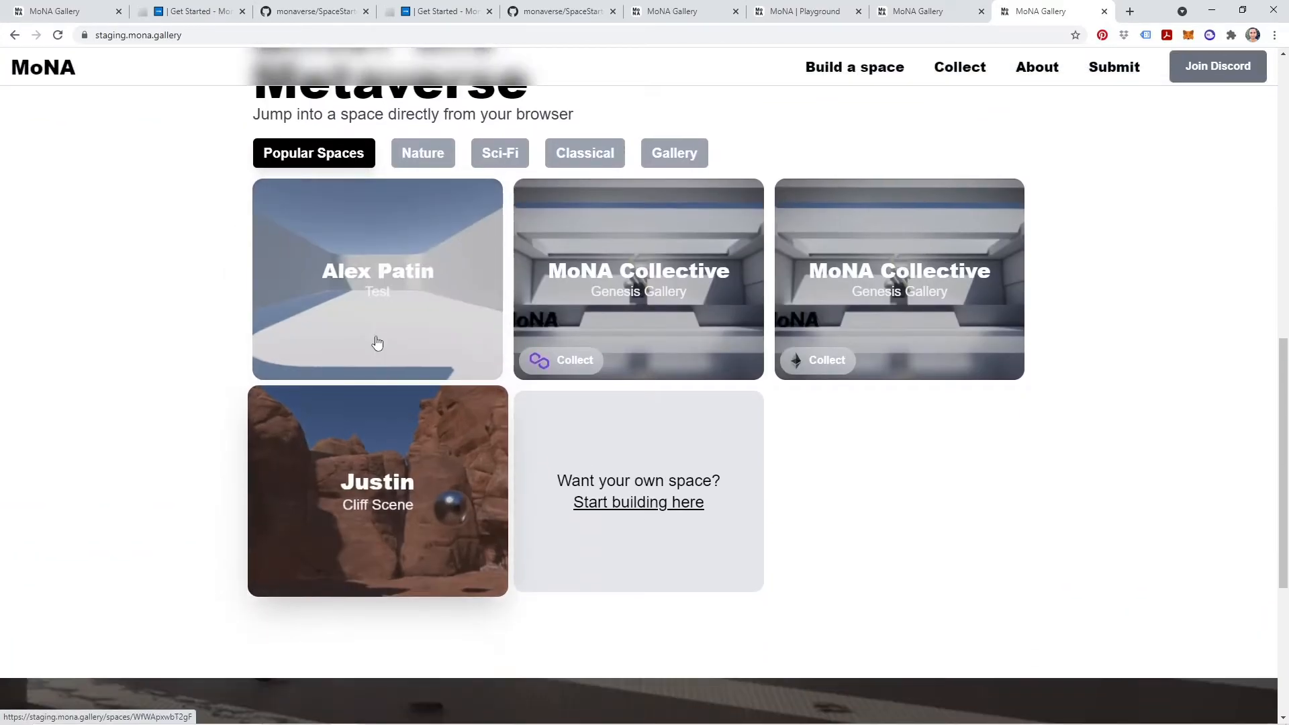
- Filter the gallery spaces by Sci-Fi, Classical and Gallery, and end on the Nature theme to view the Cliff Scene card
left_click(519, 162)
left_click(561, 154)
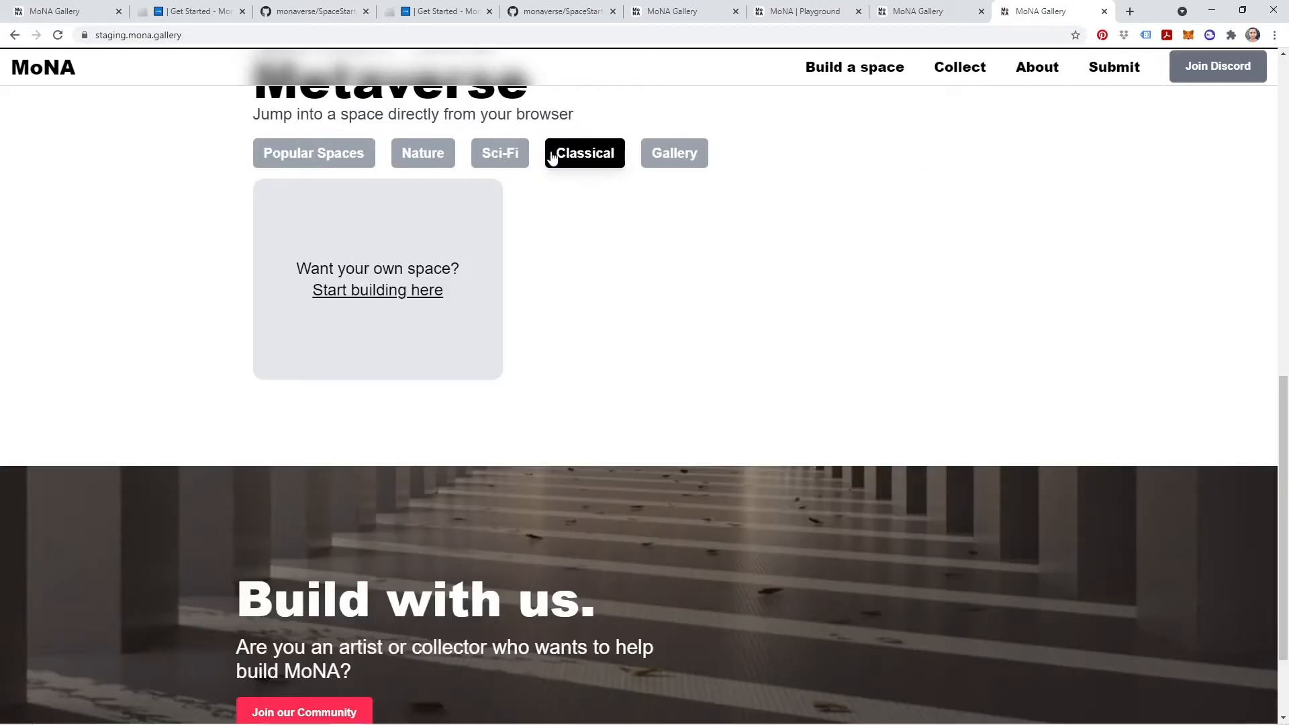
left_click(674, 160)
left_click(424, 156)
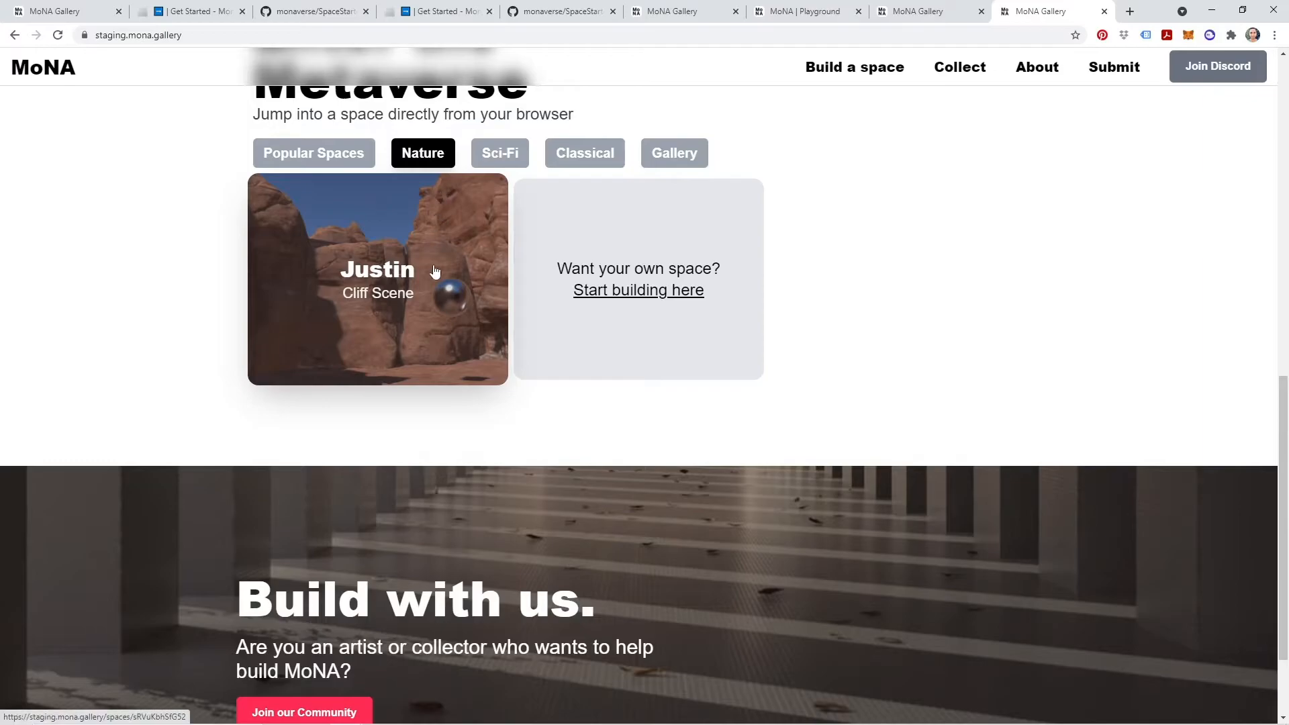
scroll(366, 335, "up", 2)
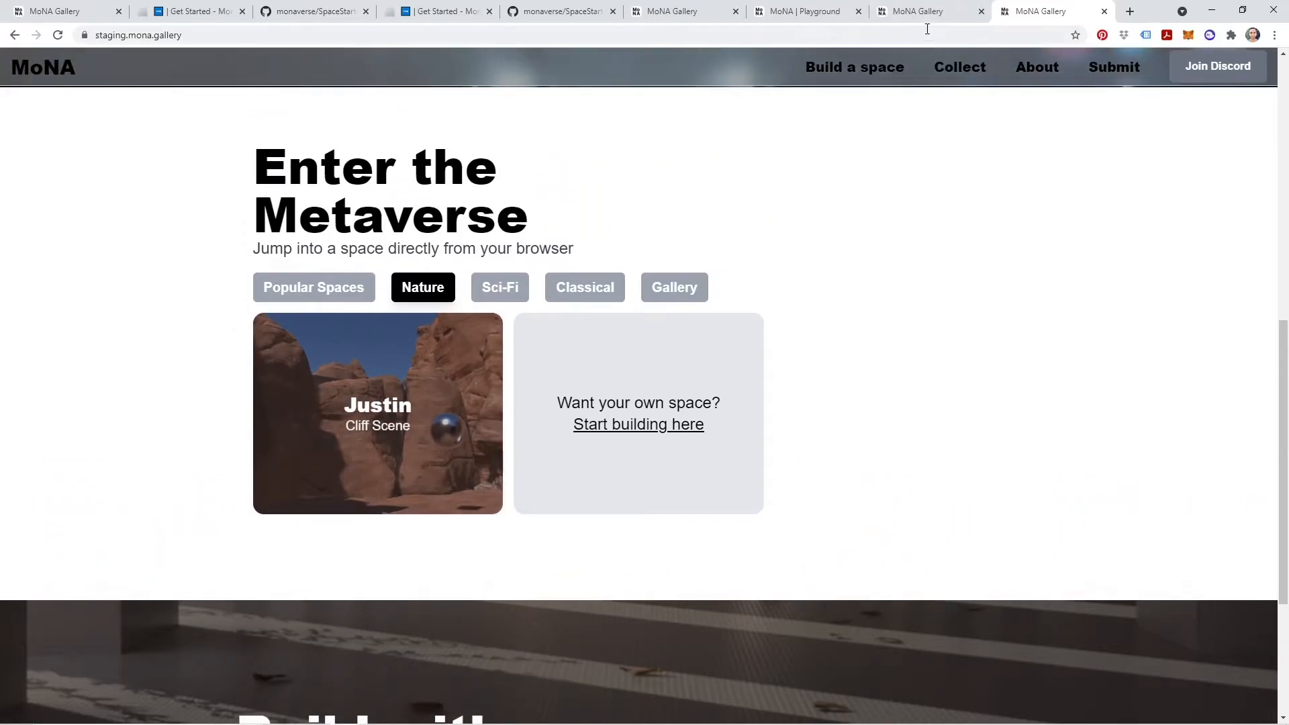
- Switch back to the Cliff Scene draft page and start minting the Space
left_click(930, 12)
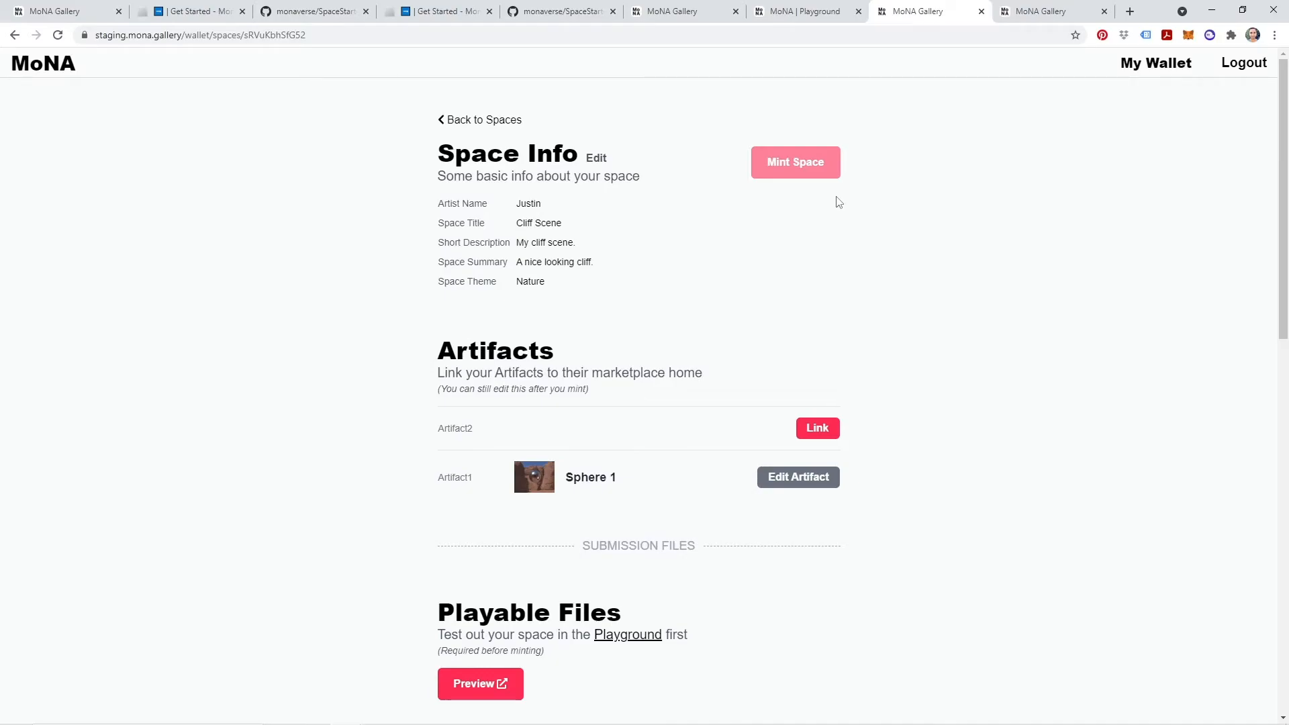
mouse_move(832, 166)
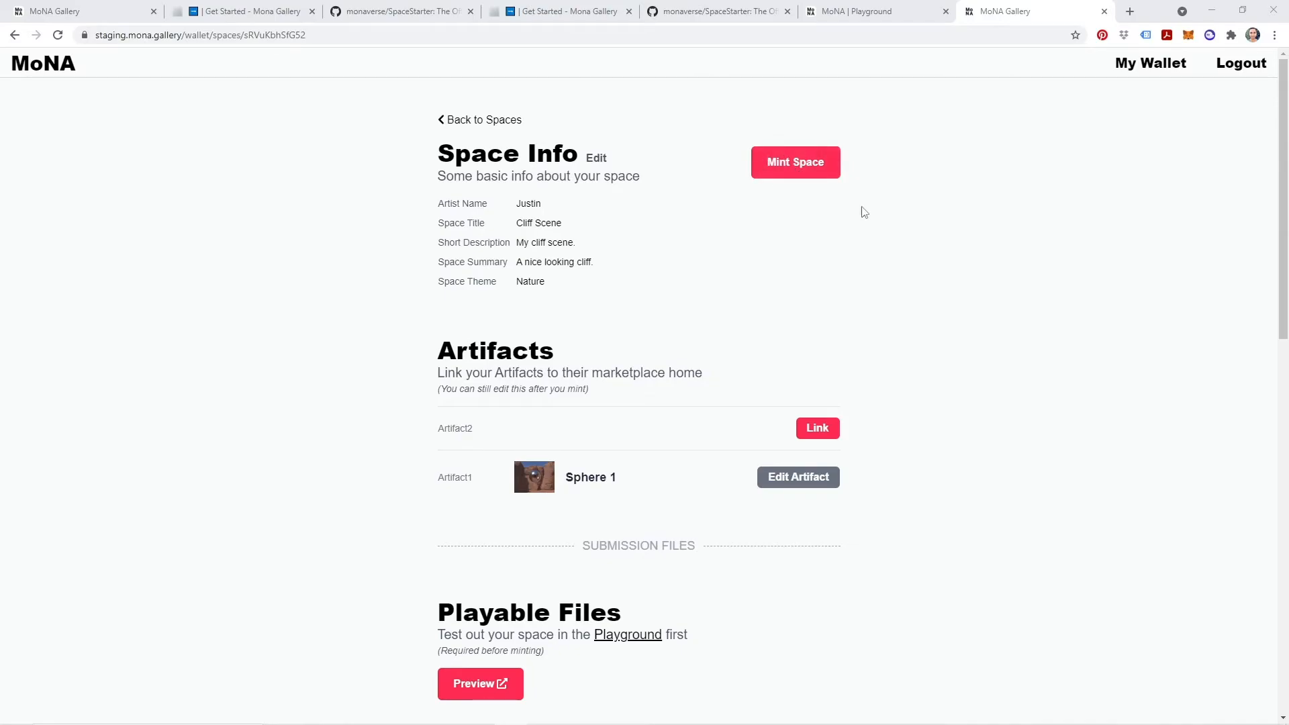
left_click(794, 173)
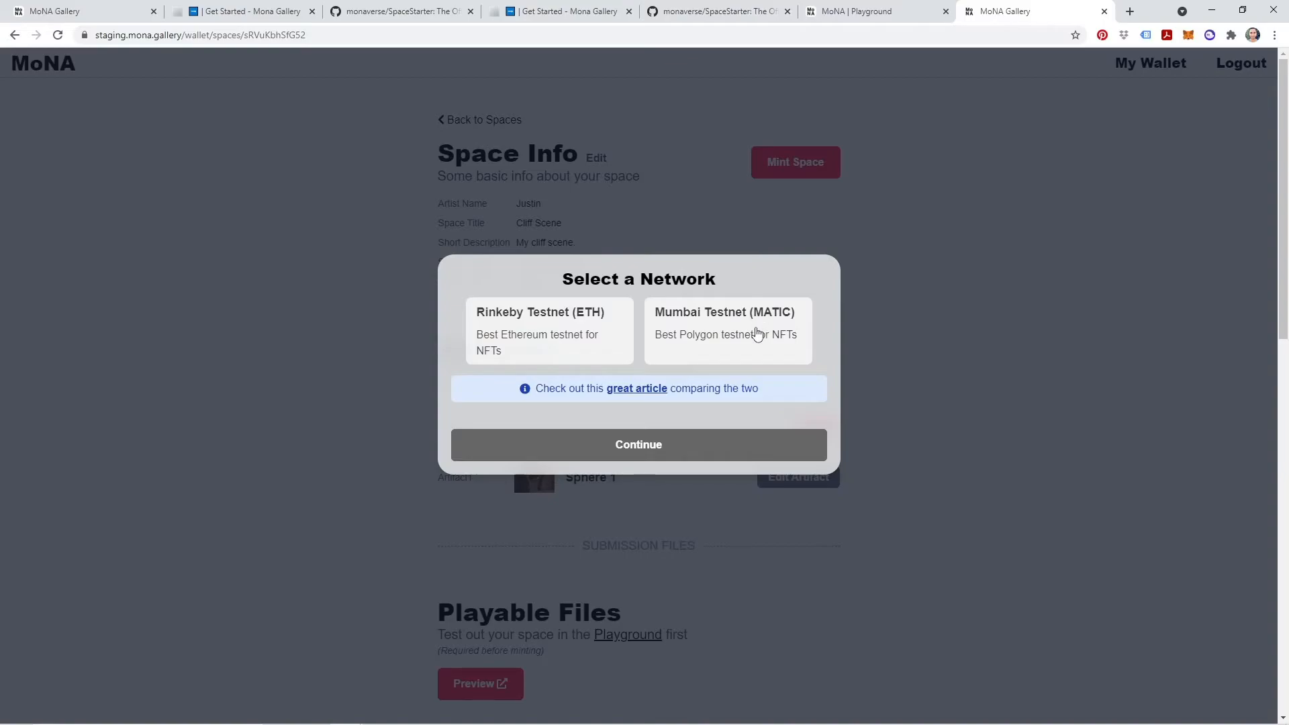
- Open the article comparing the two networks, read its Ethereum vs. Polygon section and return to the network selection
left_click(649, 392)
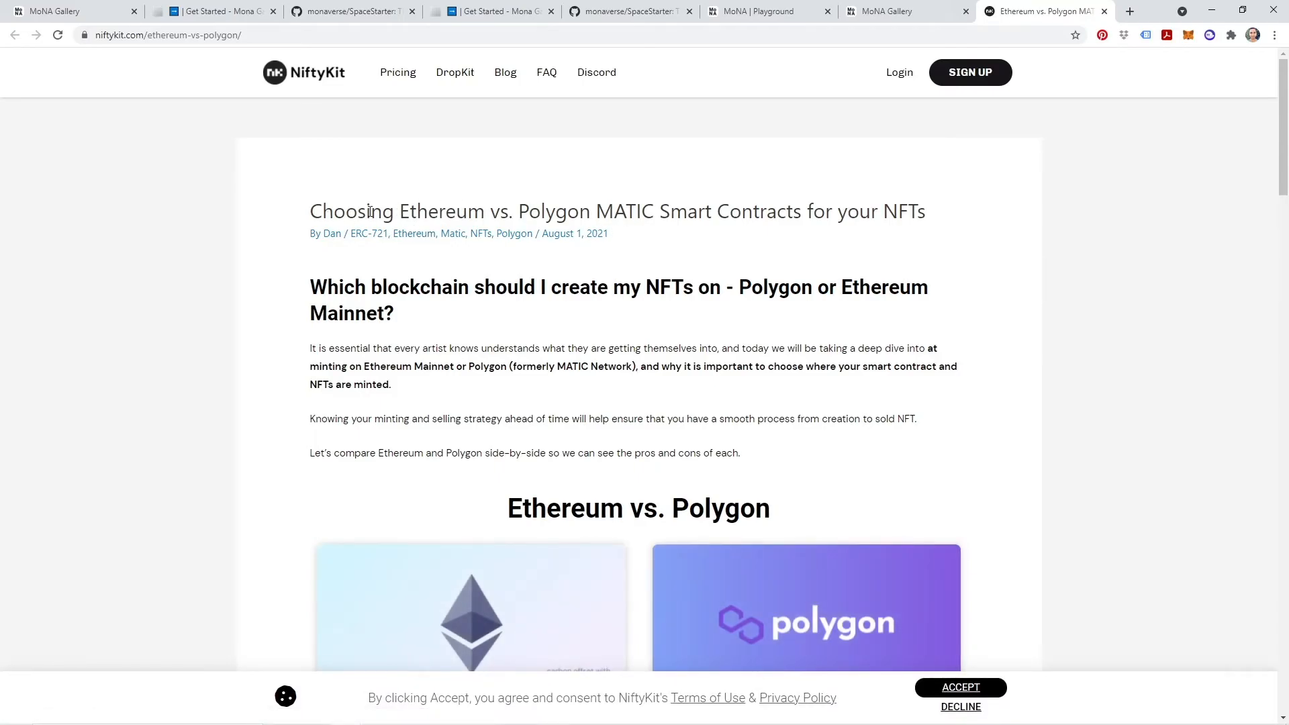
scroll(478, 245, "down", 5)
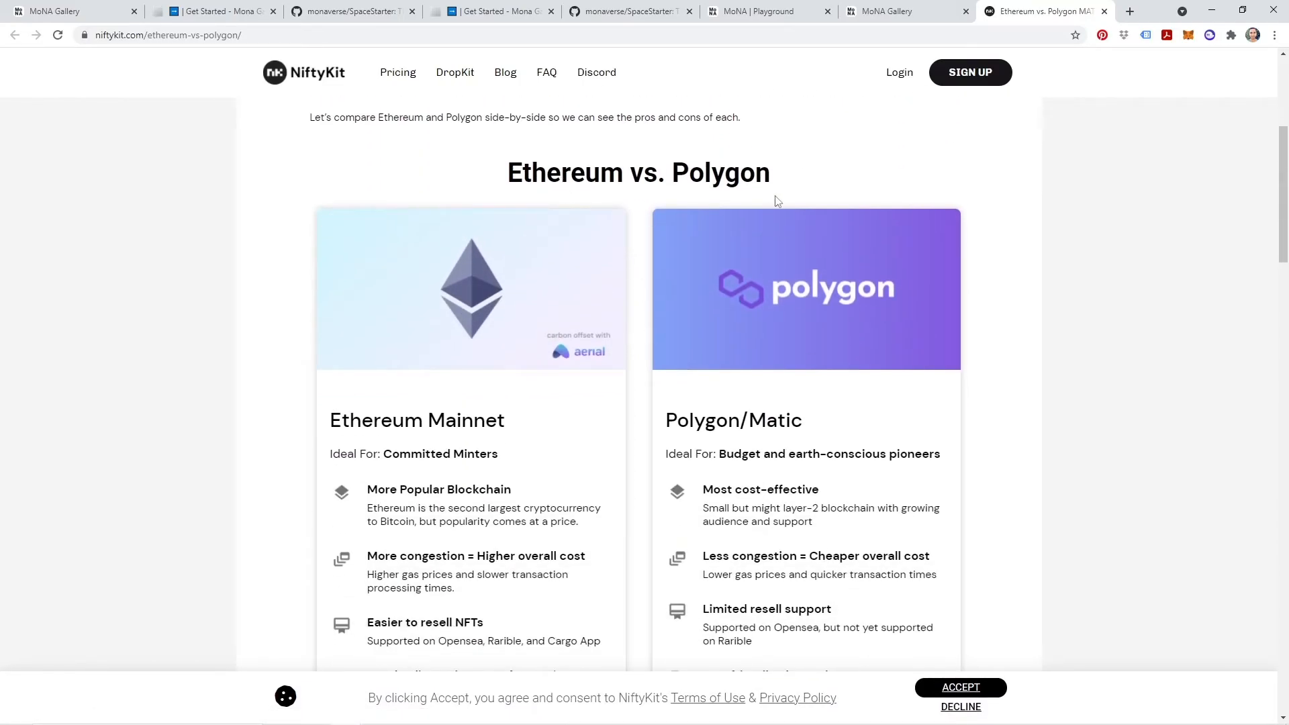
left_click(913, 10)
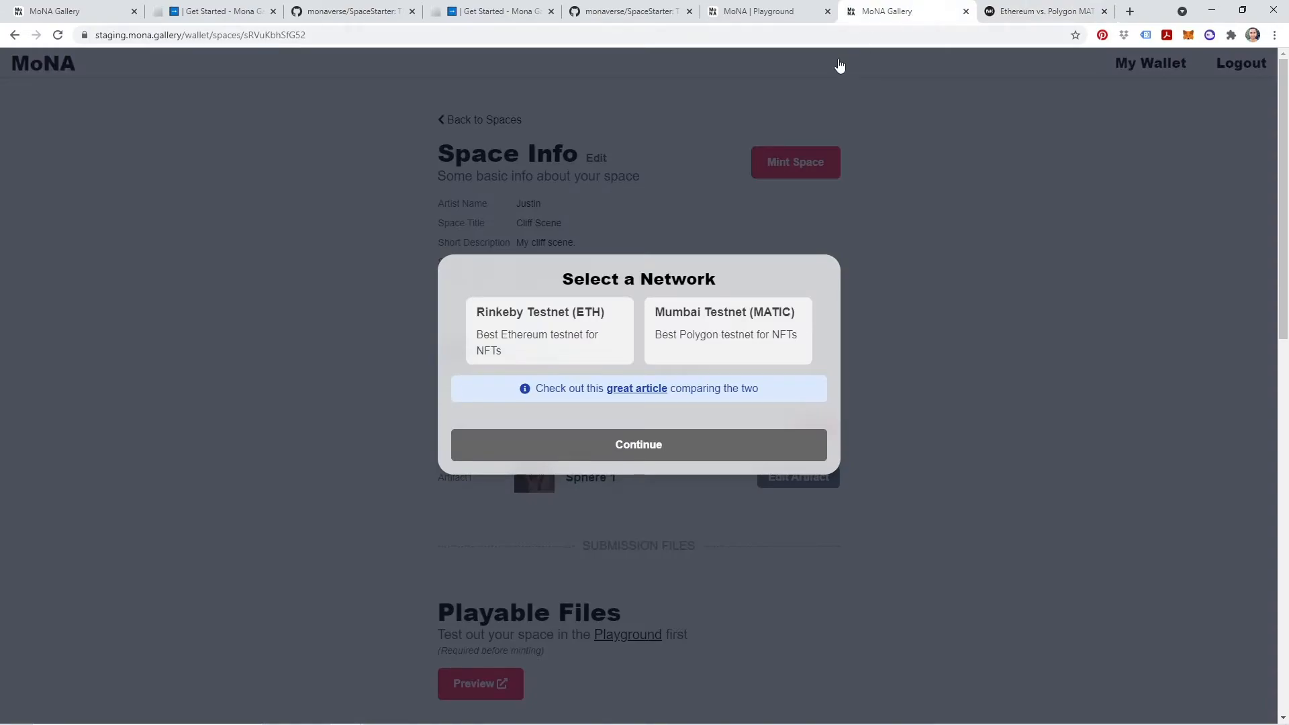
- Choose Mumbai Testnet (MATIC) as the minting network and check the selected network in the MetaMask wallet
left_click(716, 330)
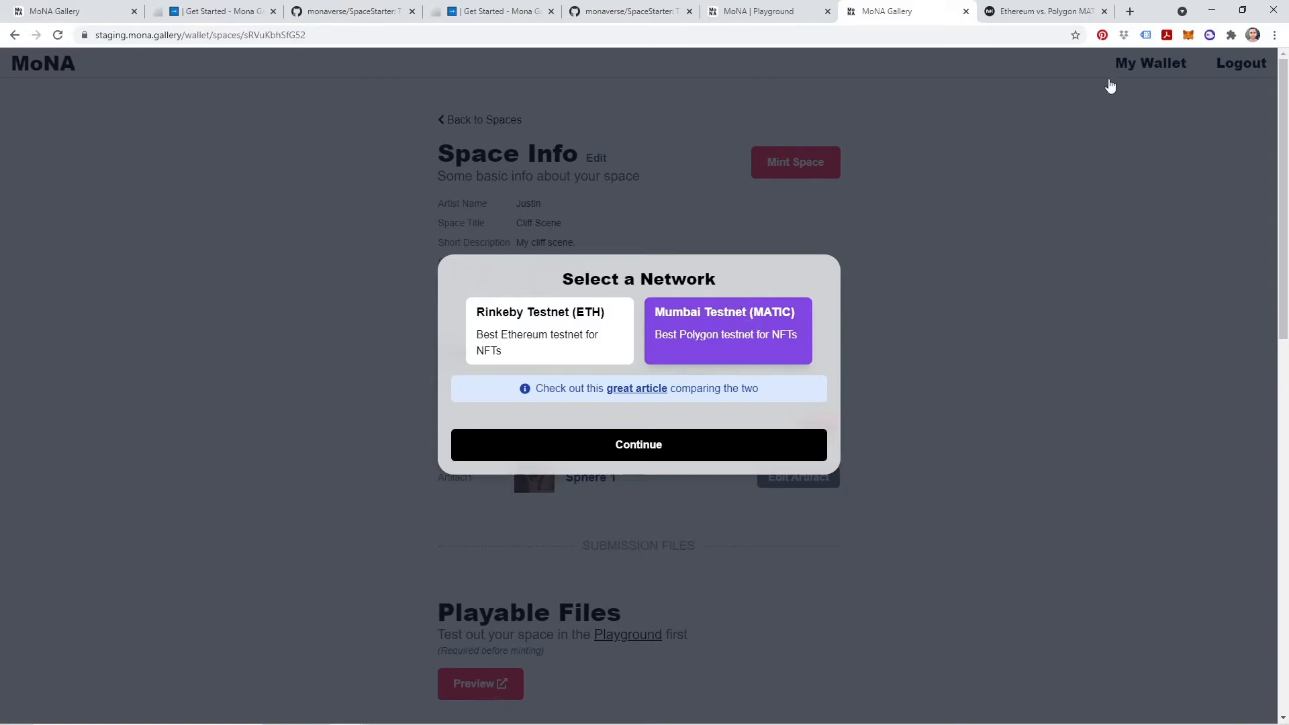
left_click(1189, 35)
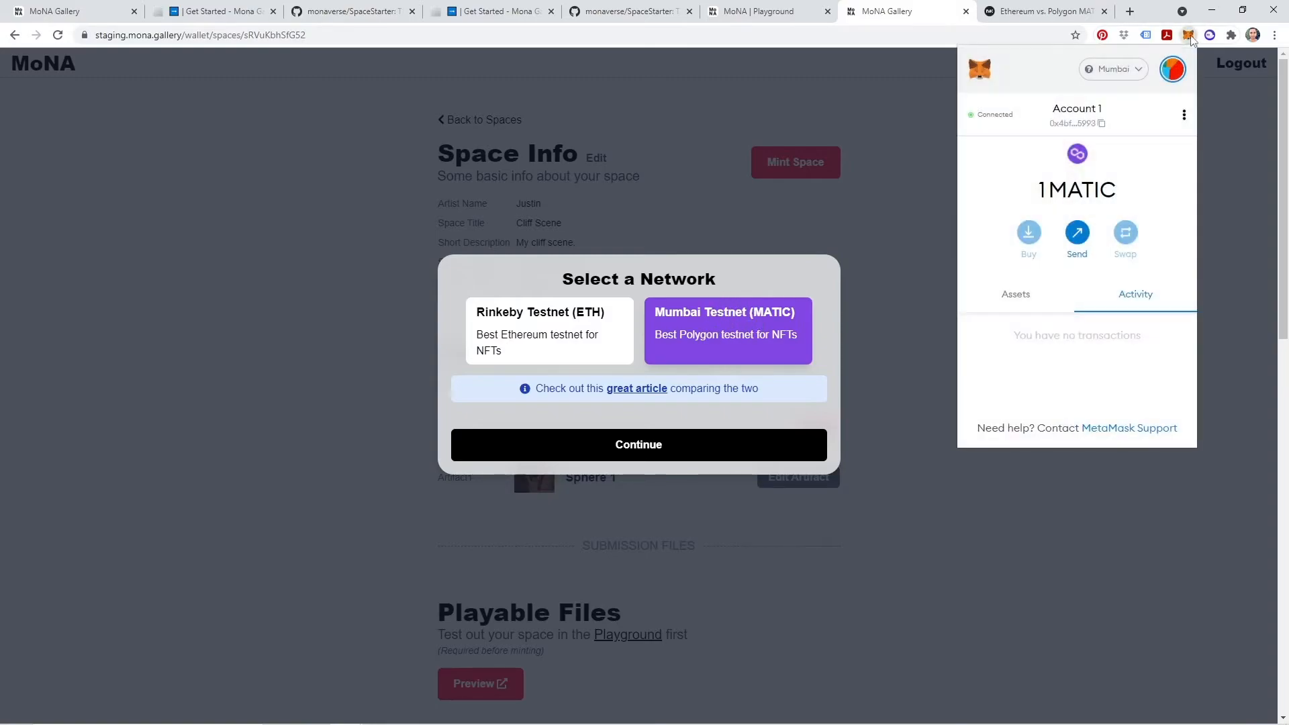
left_click(1107, 69)
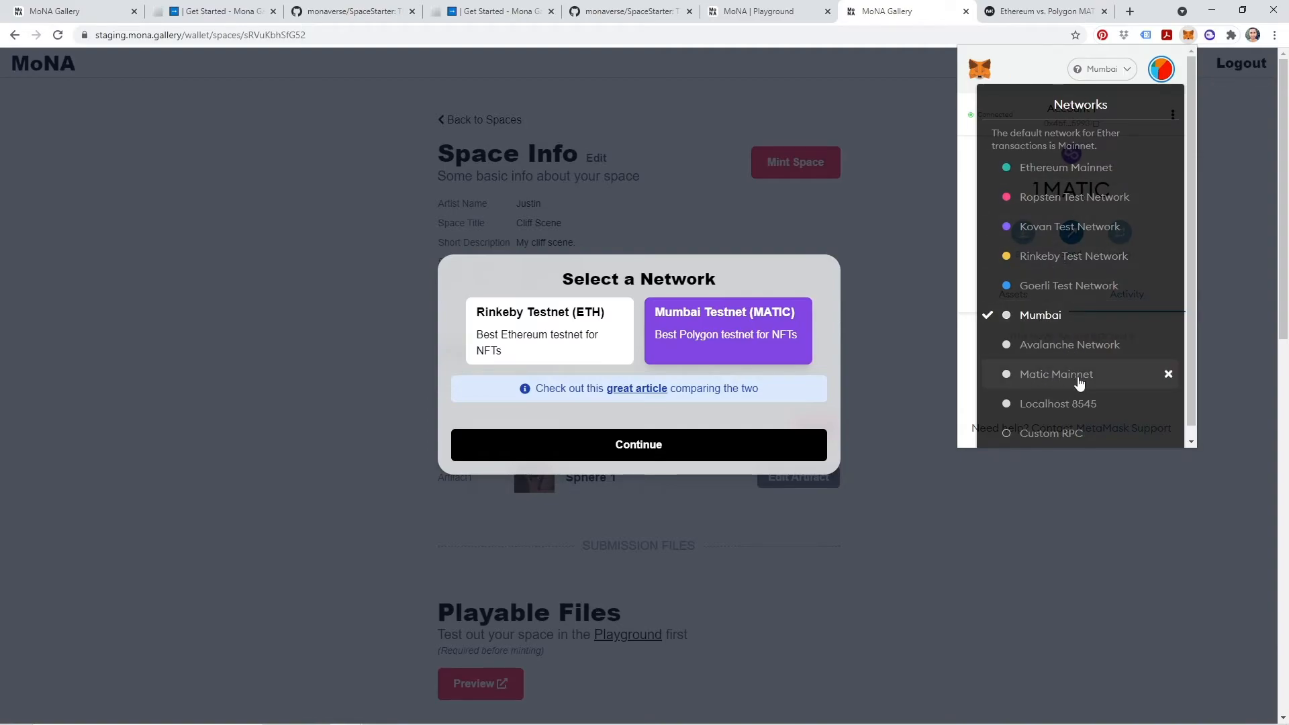
left_click(765, 336)
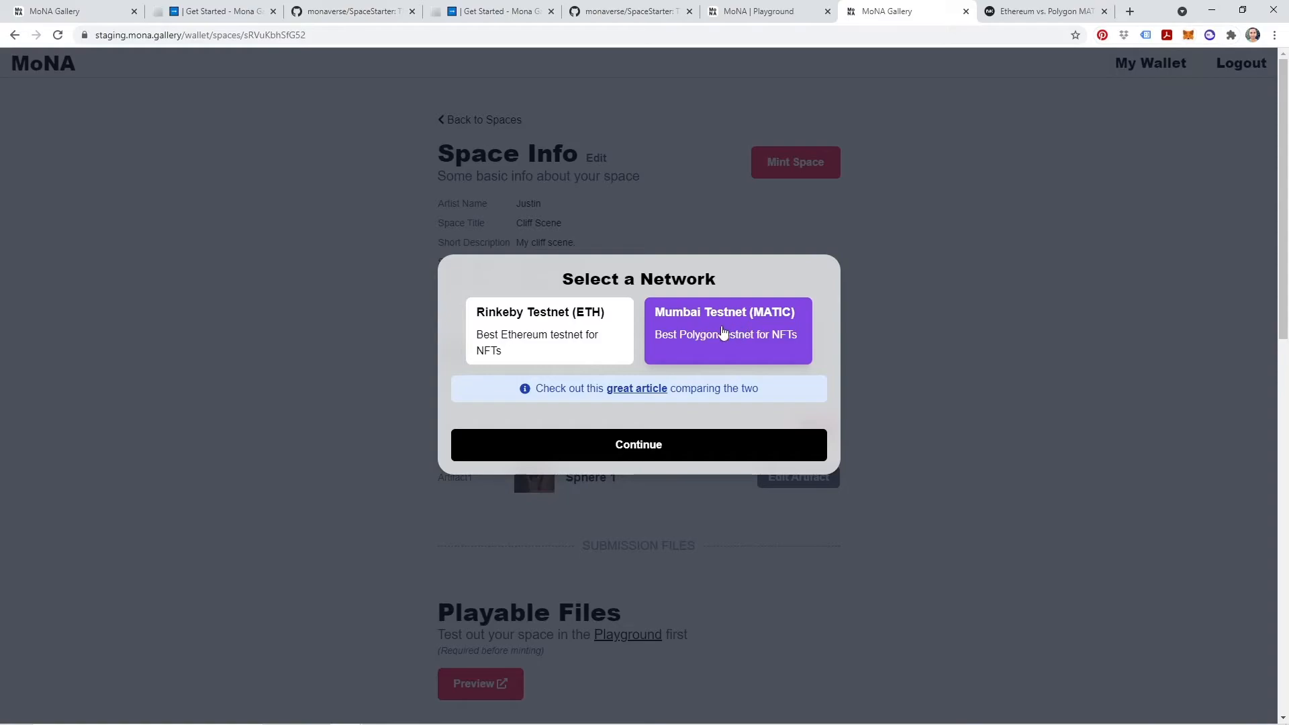
- Continue with the mint and approve the contract interaction in the MetaMask notification after reviewing its gas fee
left_click(644, 447)
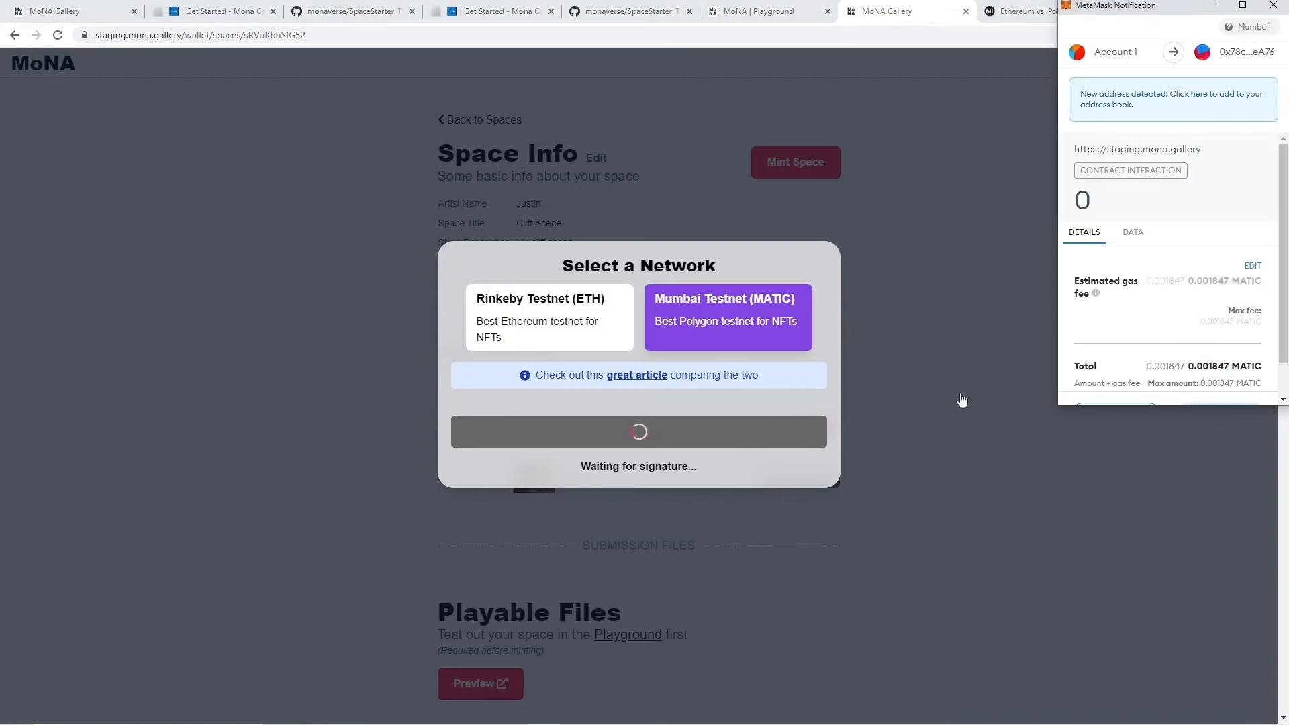
left_click_drag(1168, 7, 1112, 45)
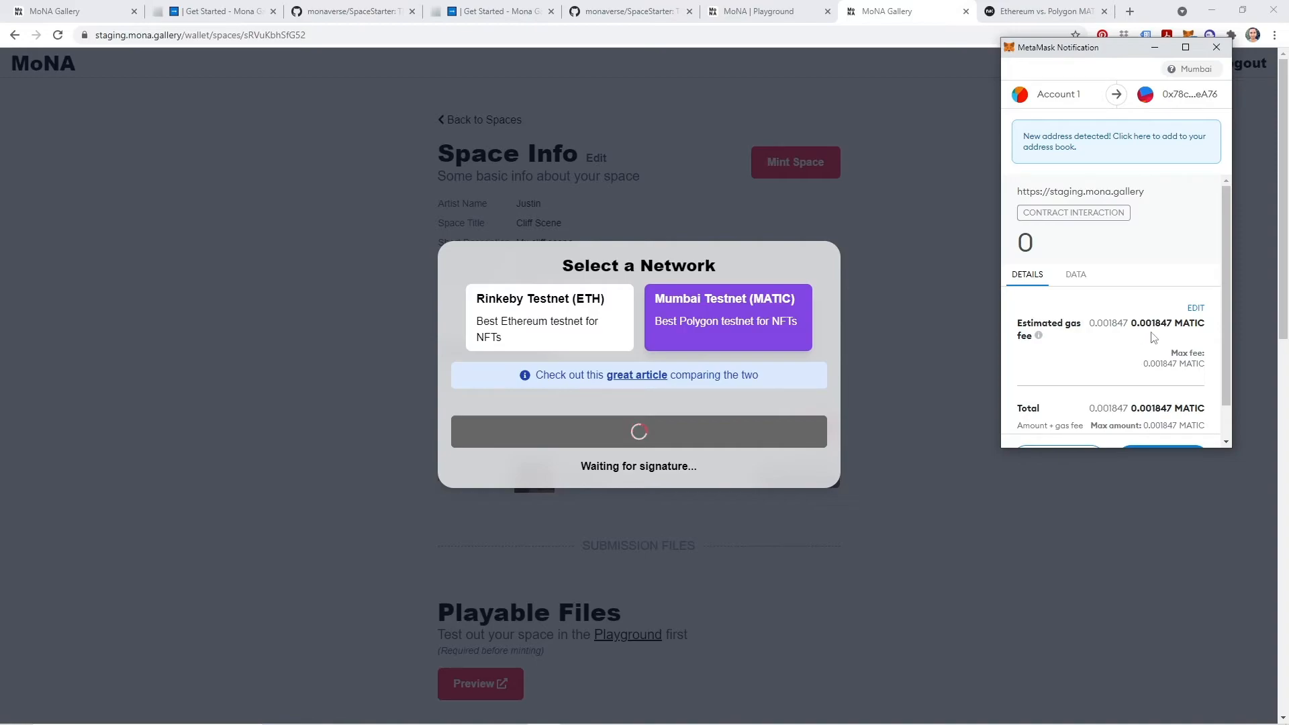
scroll(1175, 344, "down", 2)
left_click(1177, 414)
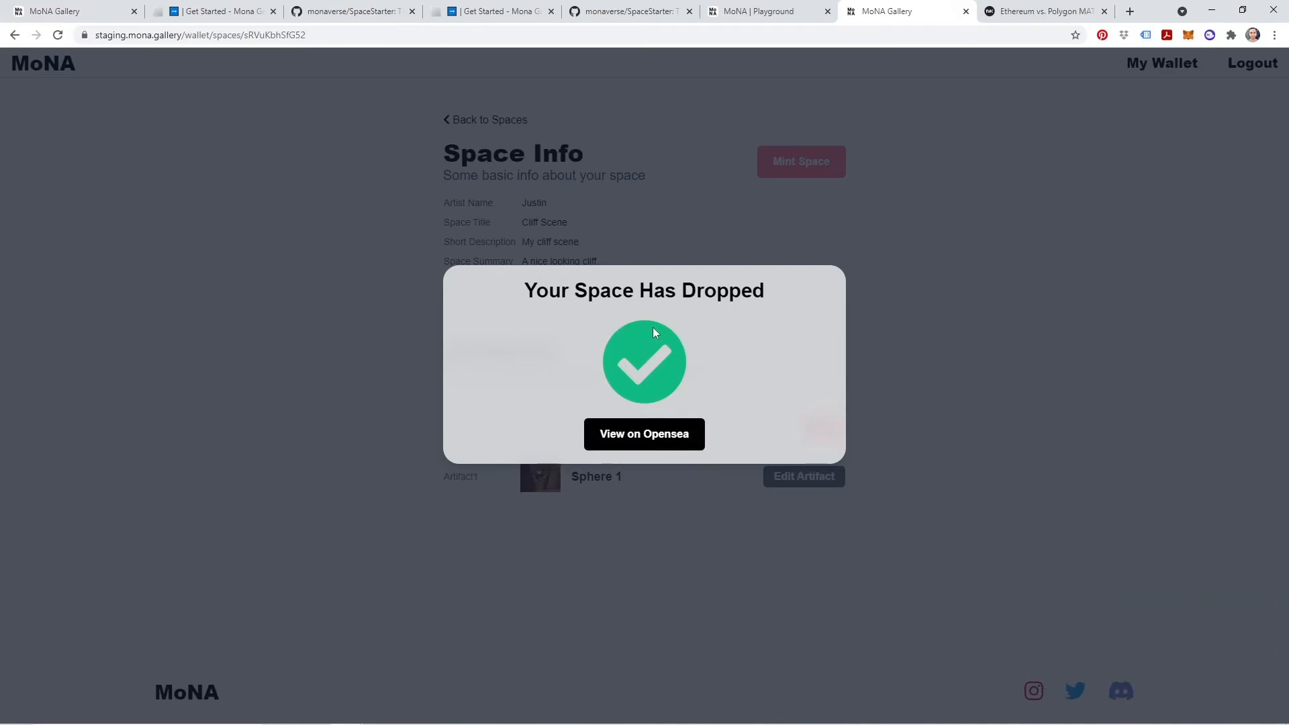
- View the minted Space on OpenSea, examine its listing and item activity, and dismiss the mint confirmation on the MoNA page
left_click(654, 445)
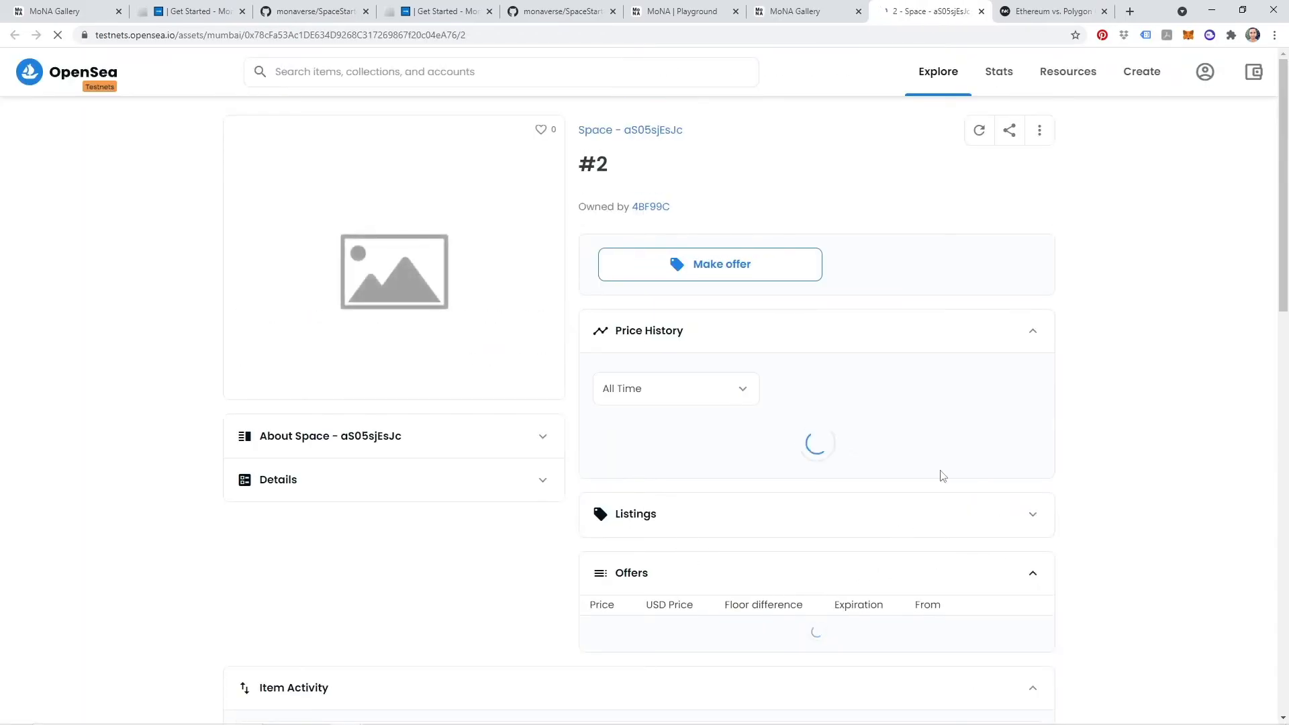
scroll(772, 430, "down", 7)
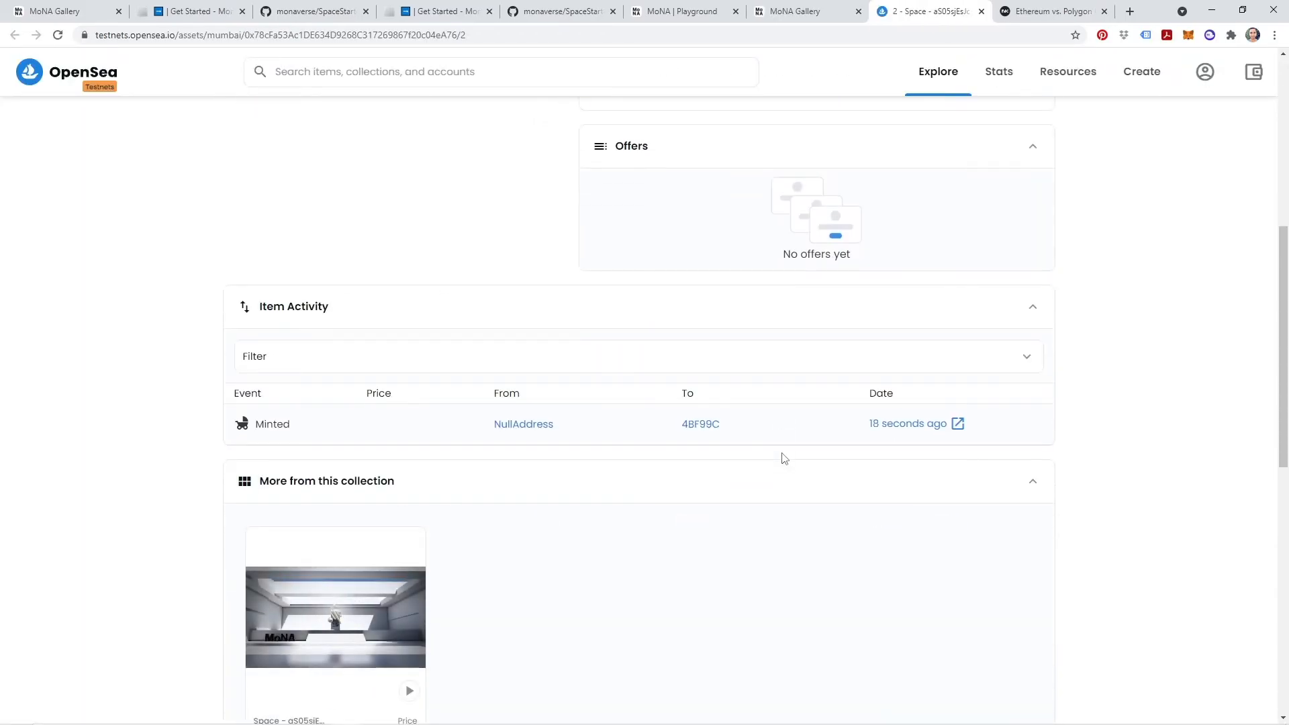
scroll(780, 455, "up", 7)
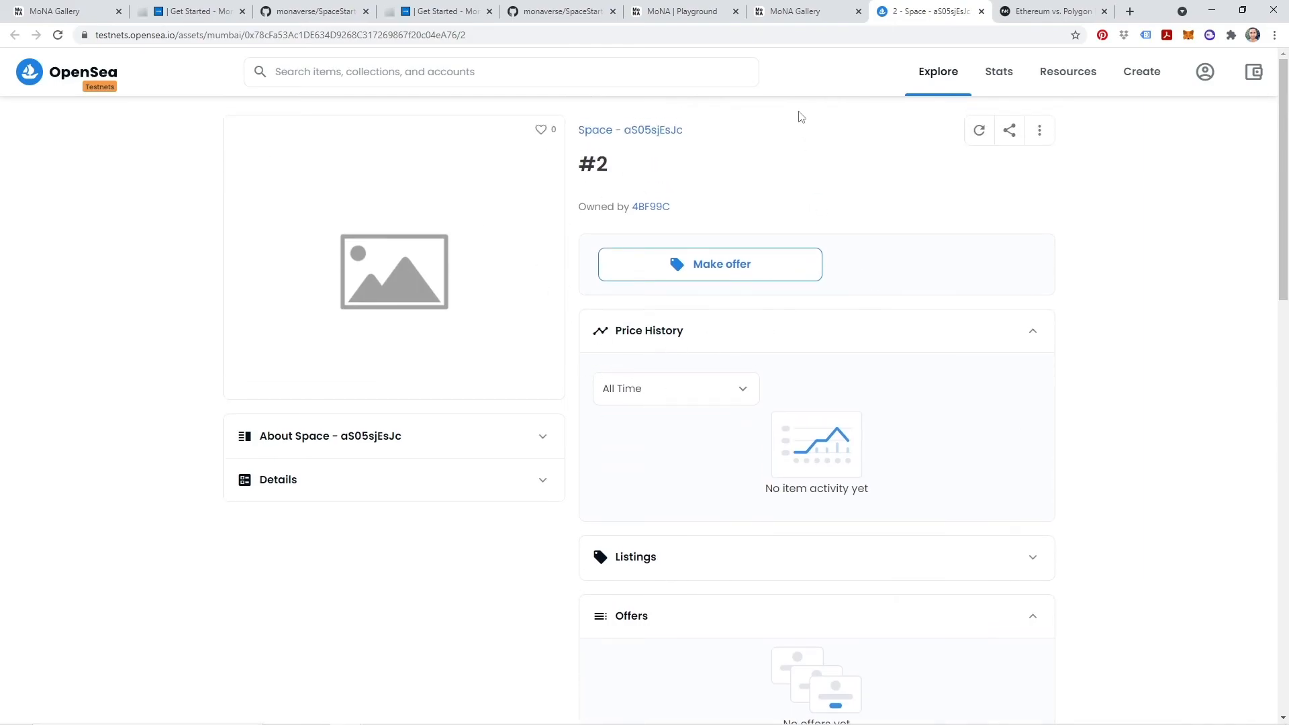
left_click(794, 13)
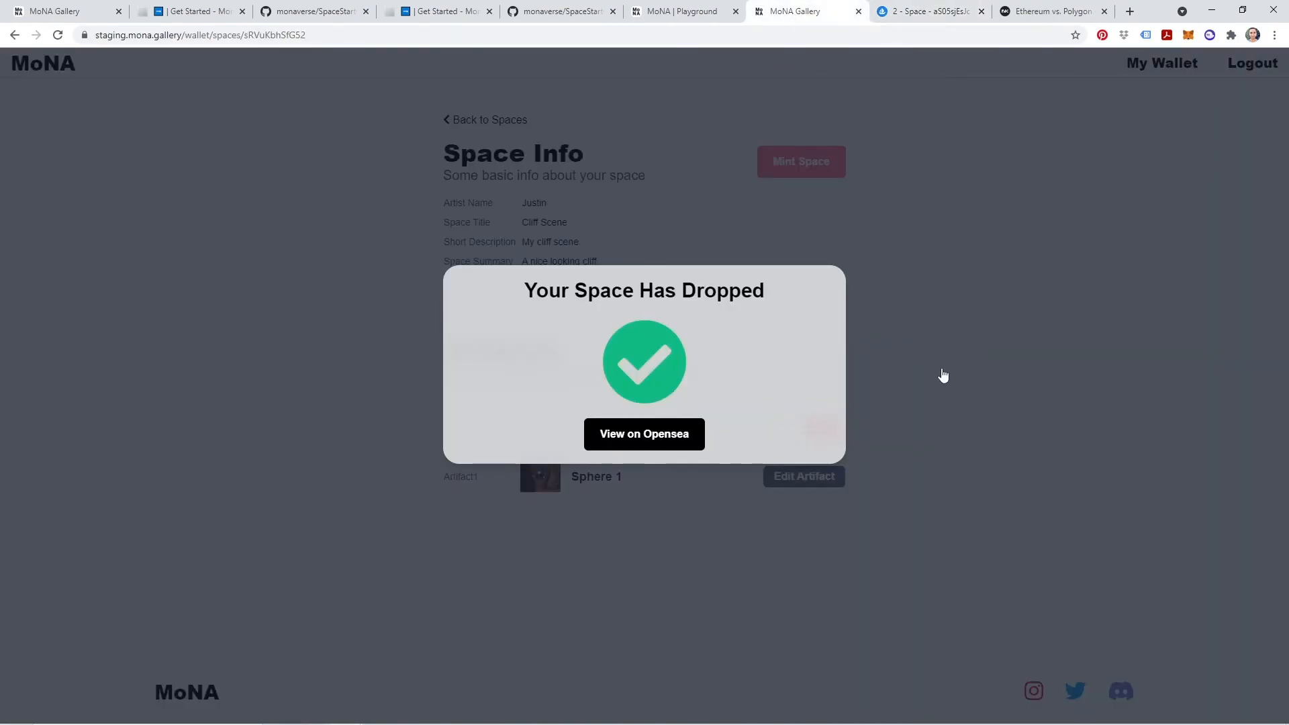
left_click(906, 409)
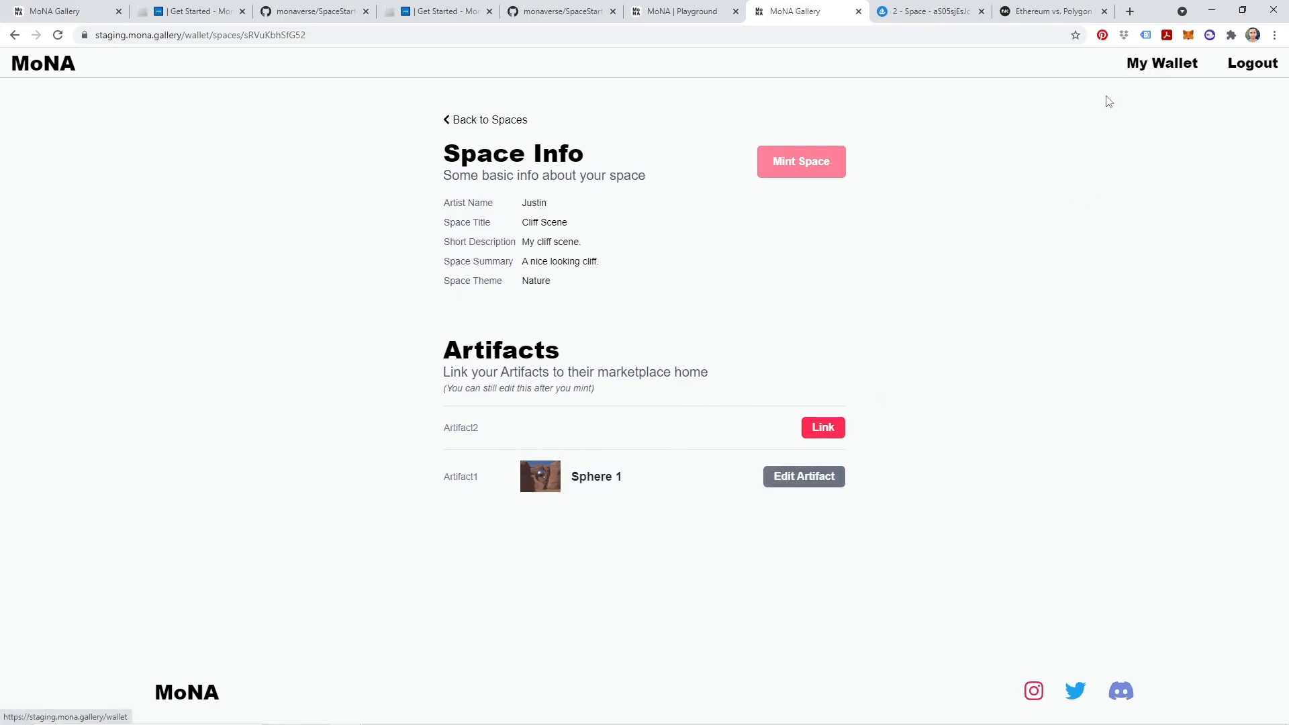
- Recheck the Space's OpenSea page and its item activity, and return to the Spaces list in the MoNA wallet
left_click(929, 14)
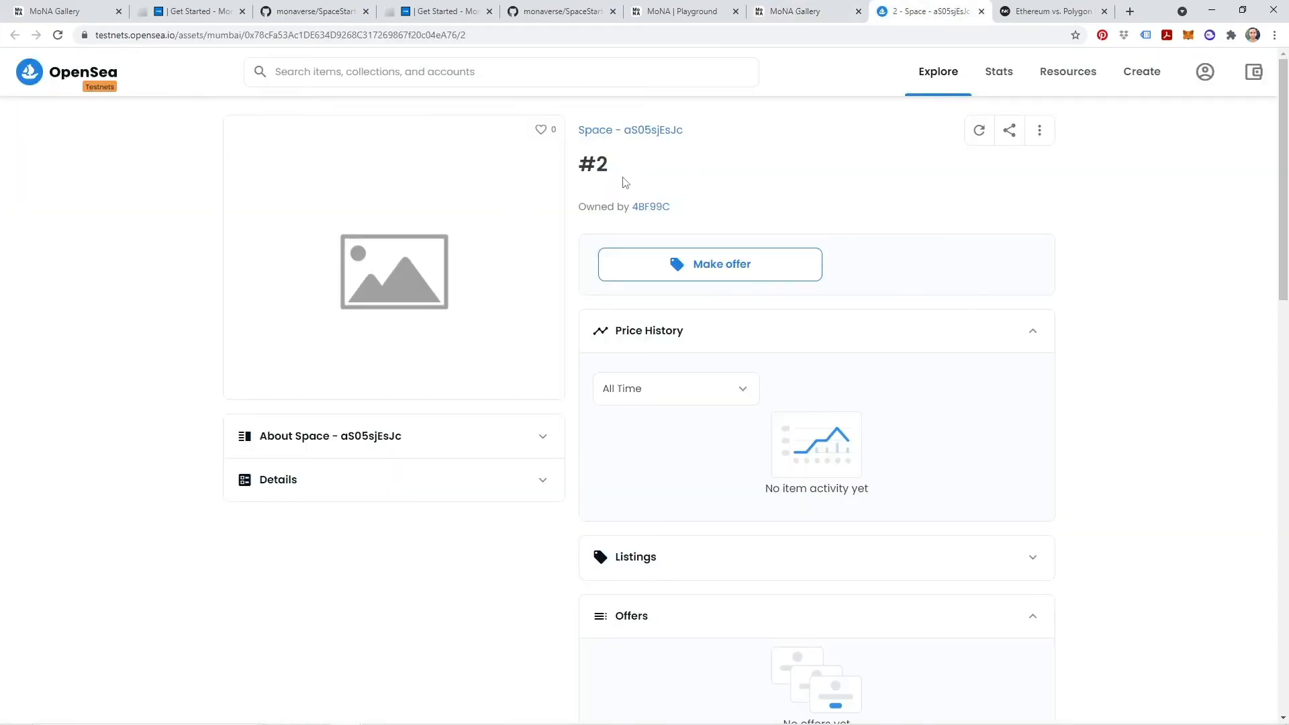
scroll(717, 301, "down", 10)
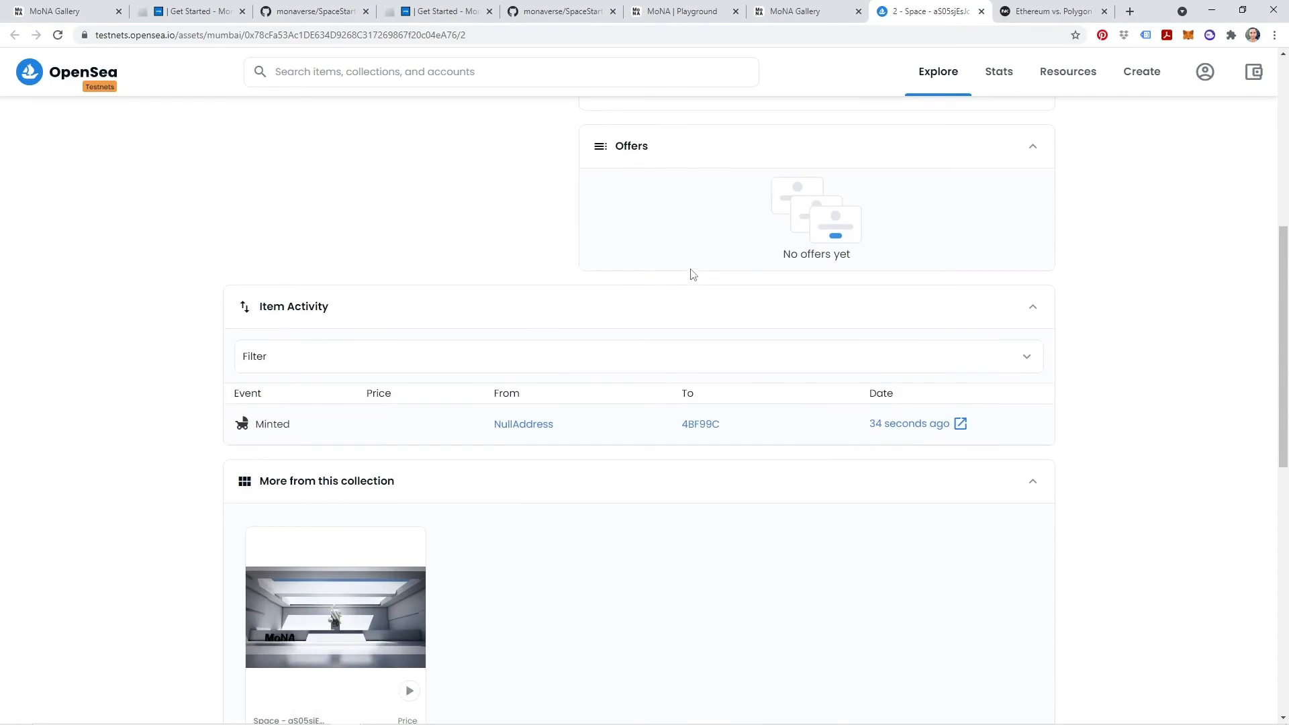
scroll(662, 409, "up", 10)
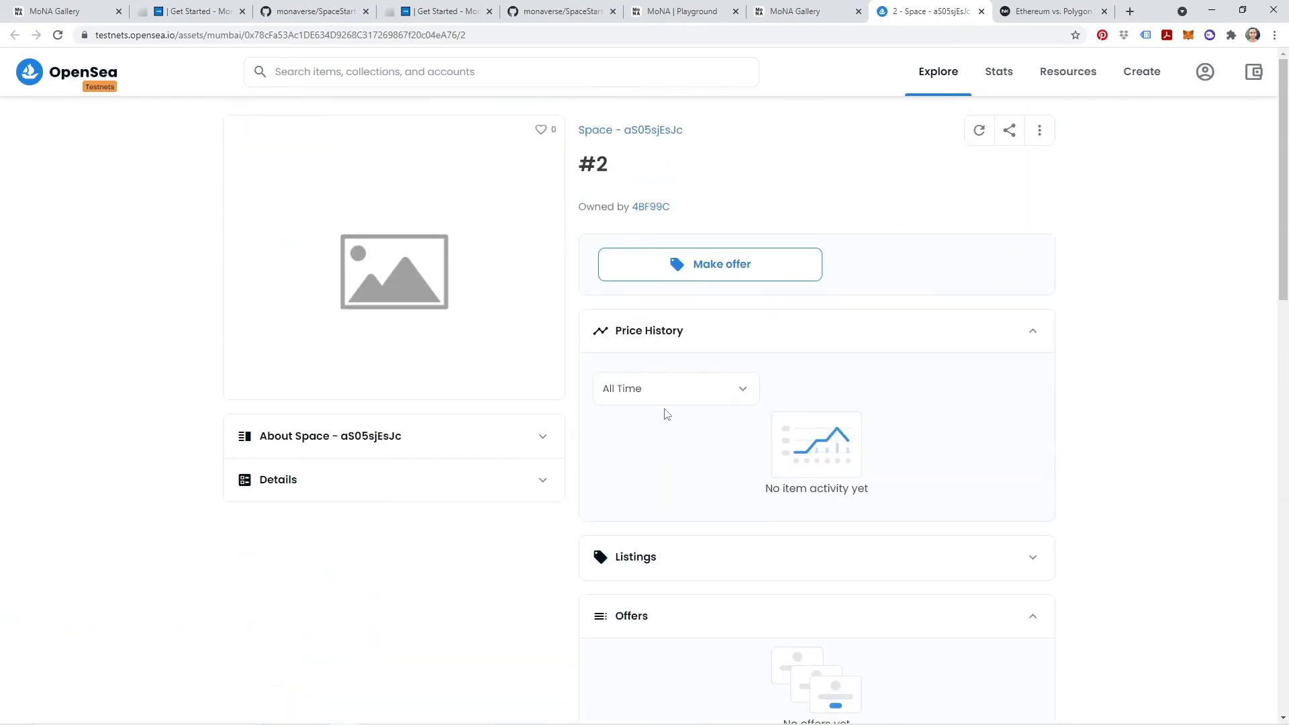
left_click(834, 15)
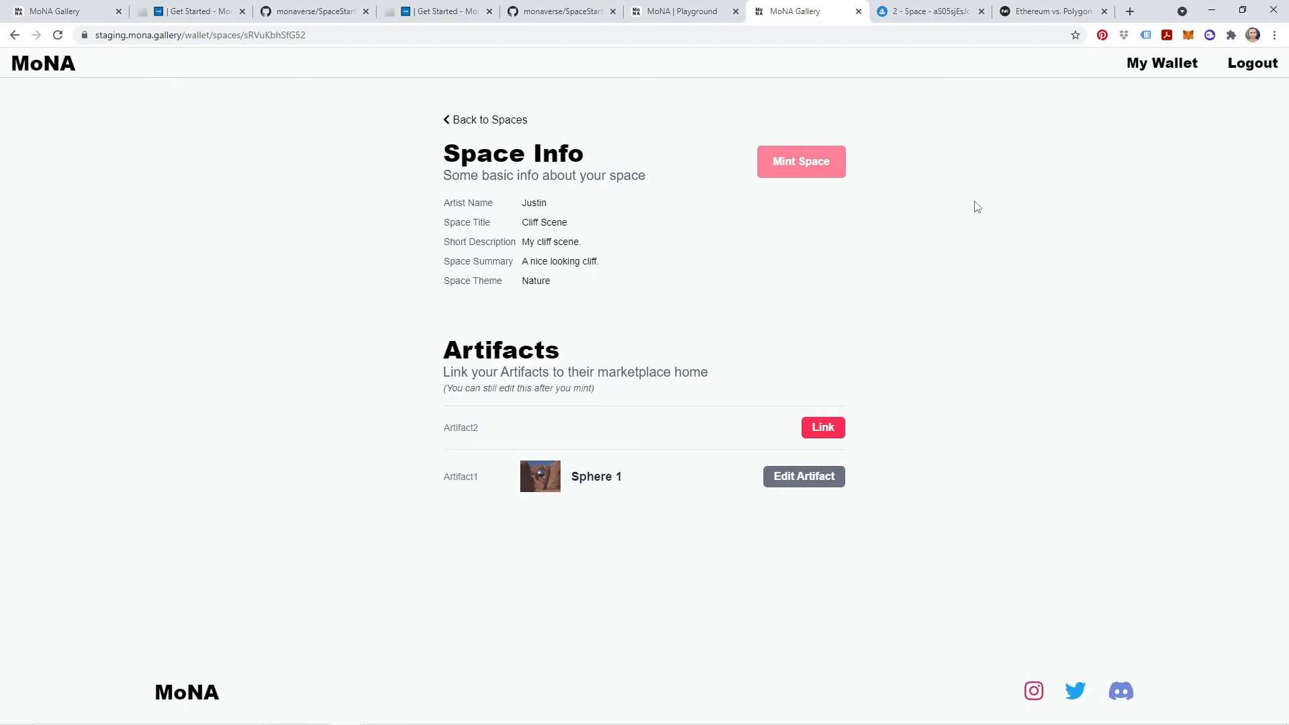
left_click(519, 119)
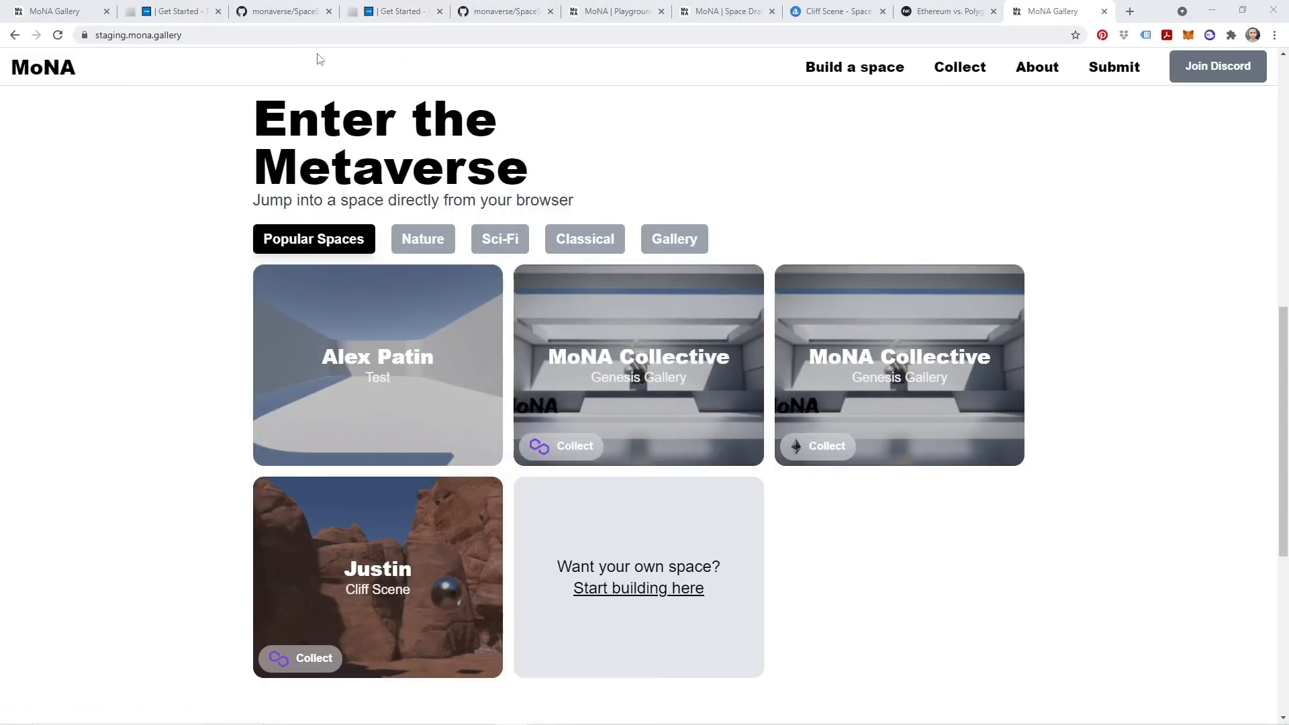
- Find the Cliff Scene card among the gallery's Popular Spaces, open its Collect link and examine the OpenSea listing
scroll(76, 229, "down", 2)
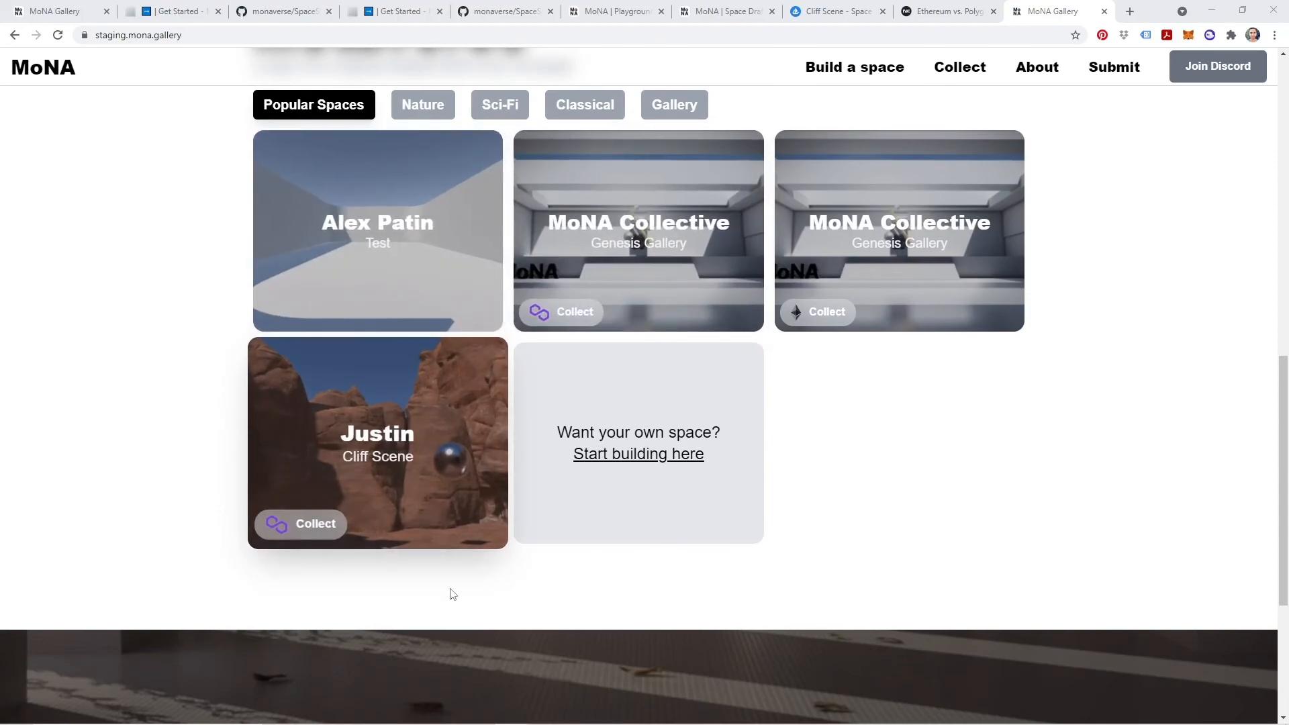
scroll(494, 468, "down", 2)
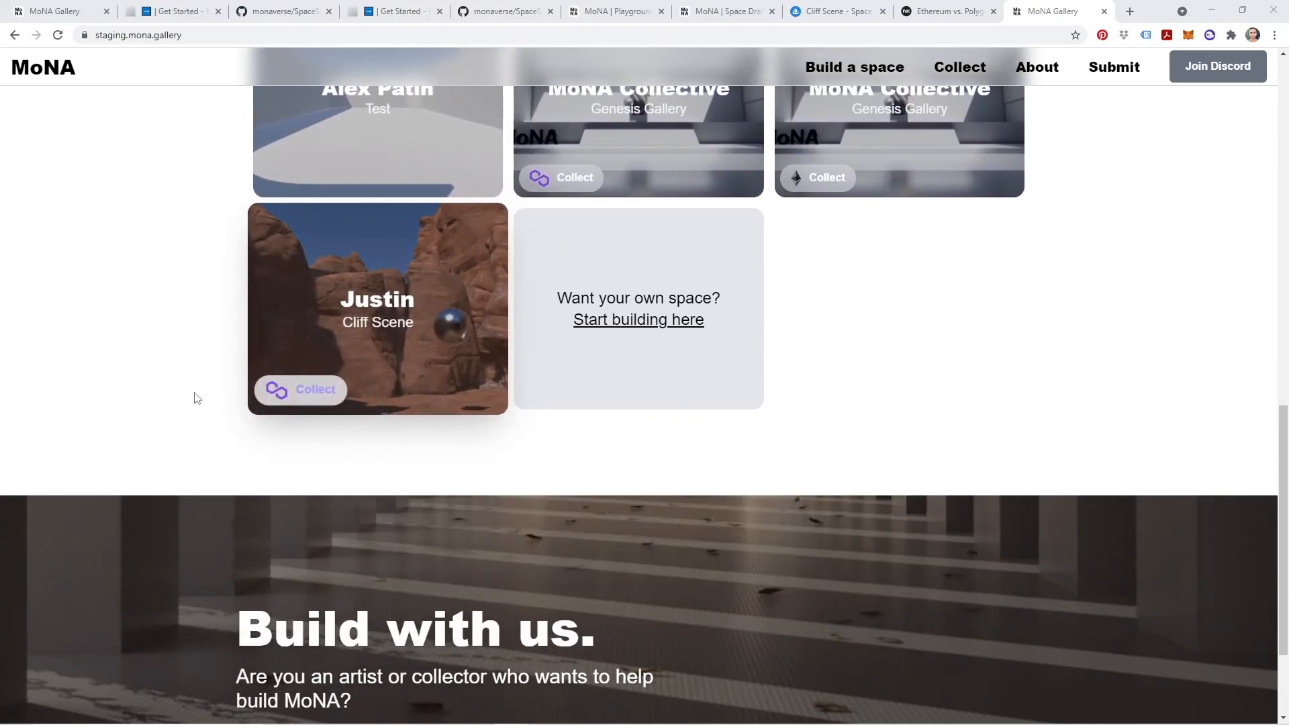
left_click(302, 398)
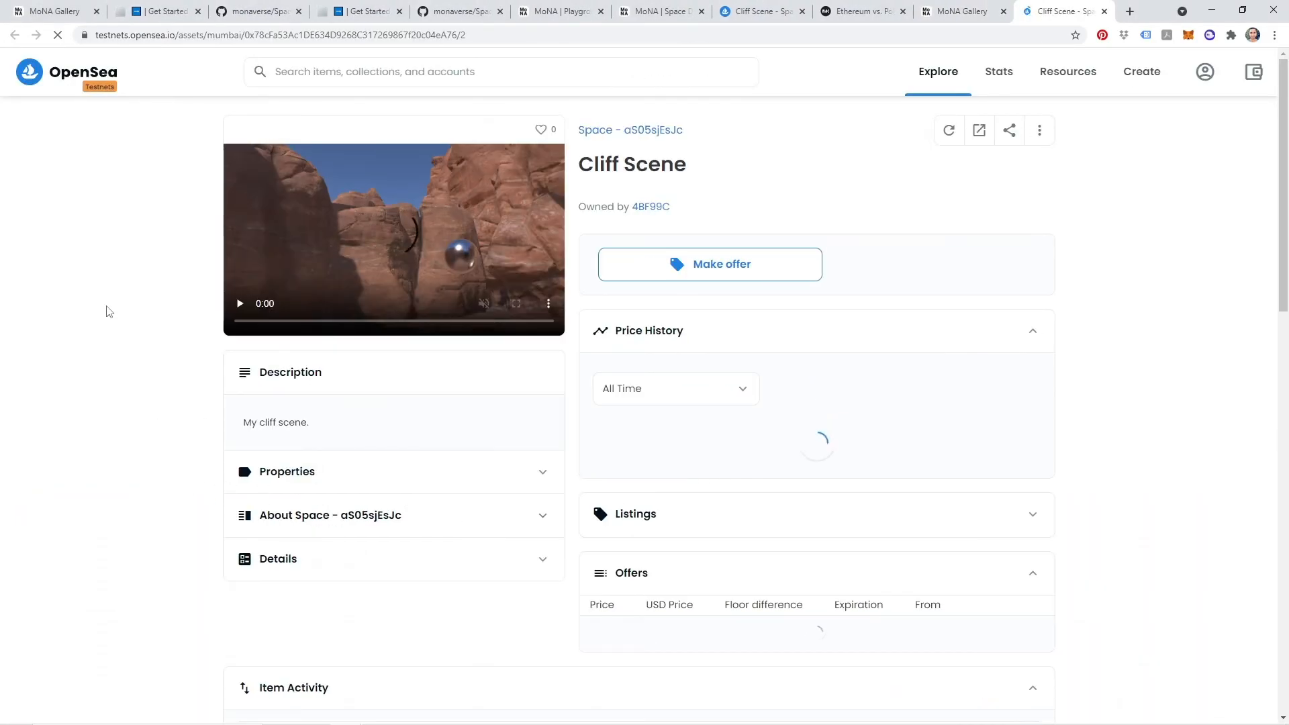
scroll(710, 245, "down", 5)
scroll(716, 320, "up", 5)
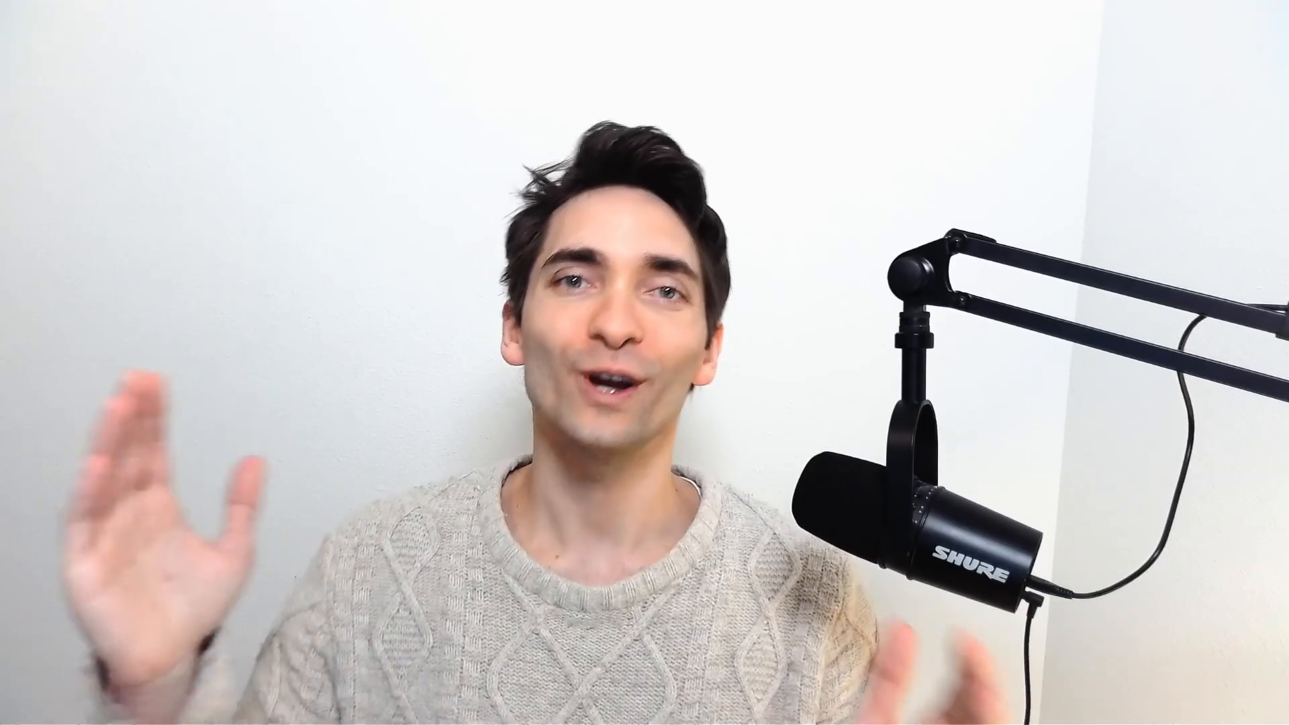